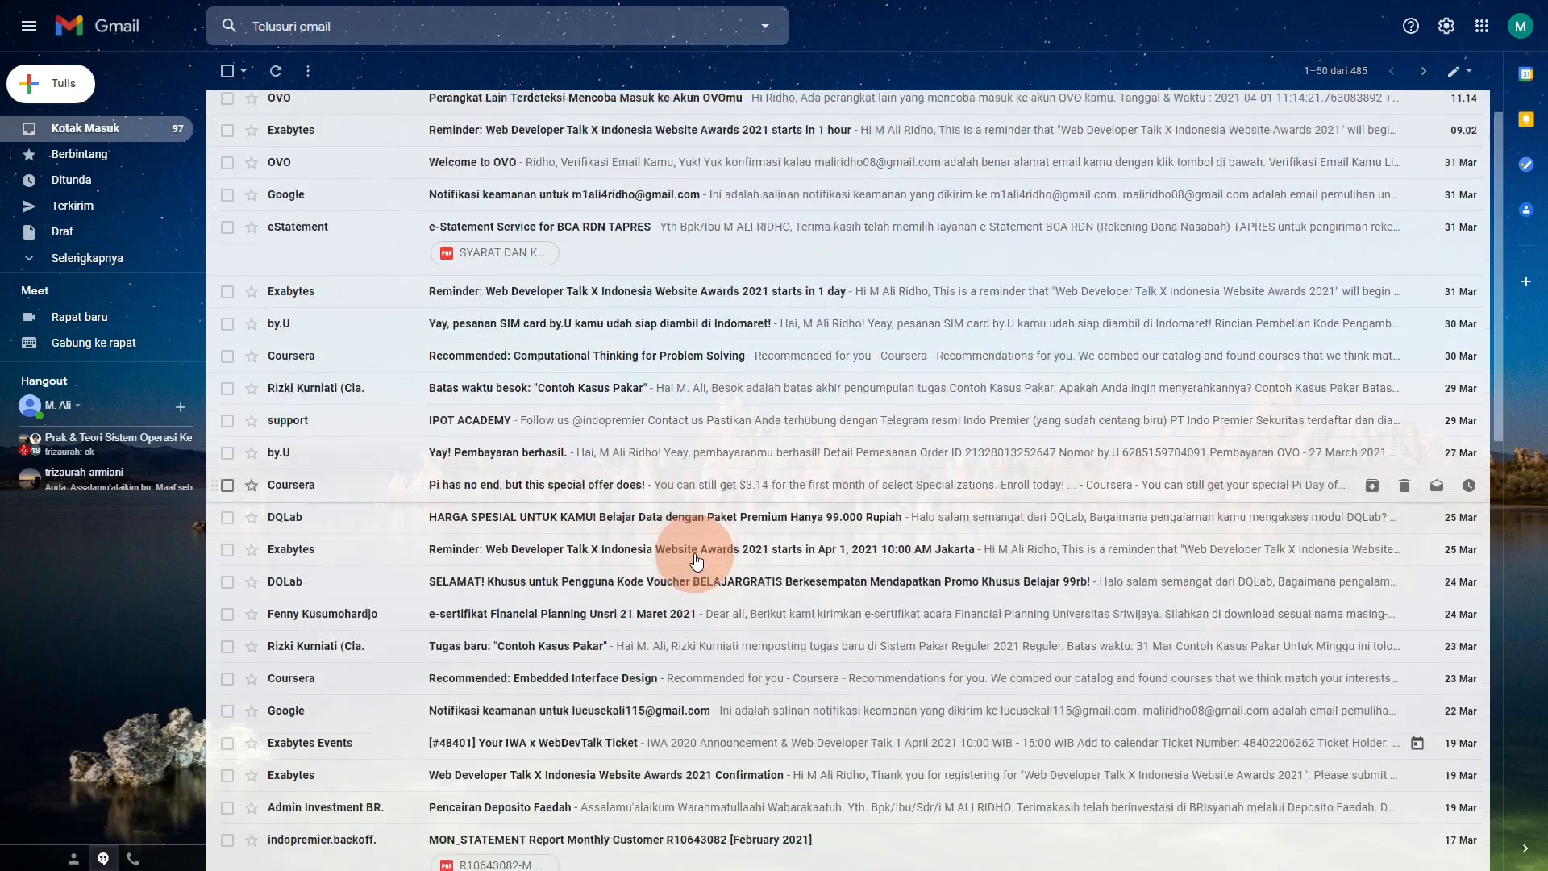
# Step: Review the existing filters and blocked addresses in the full mail settings, and return to the inbox
pyautogui.scroll(10, 690, 562)
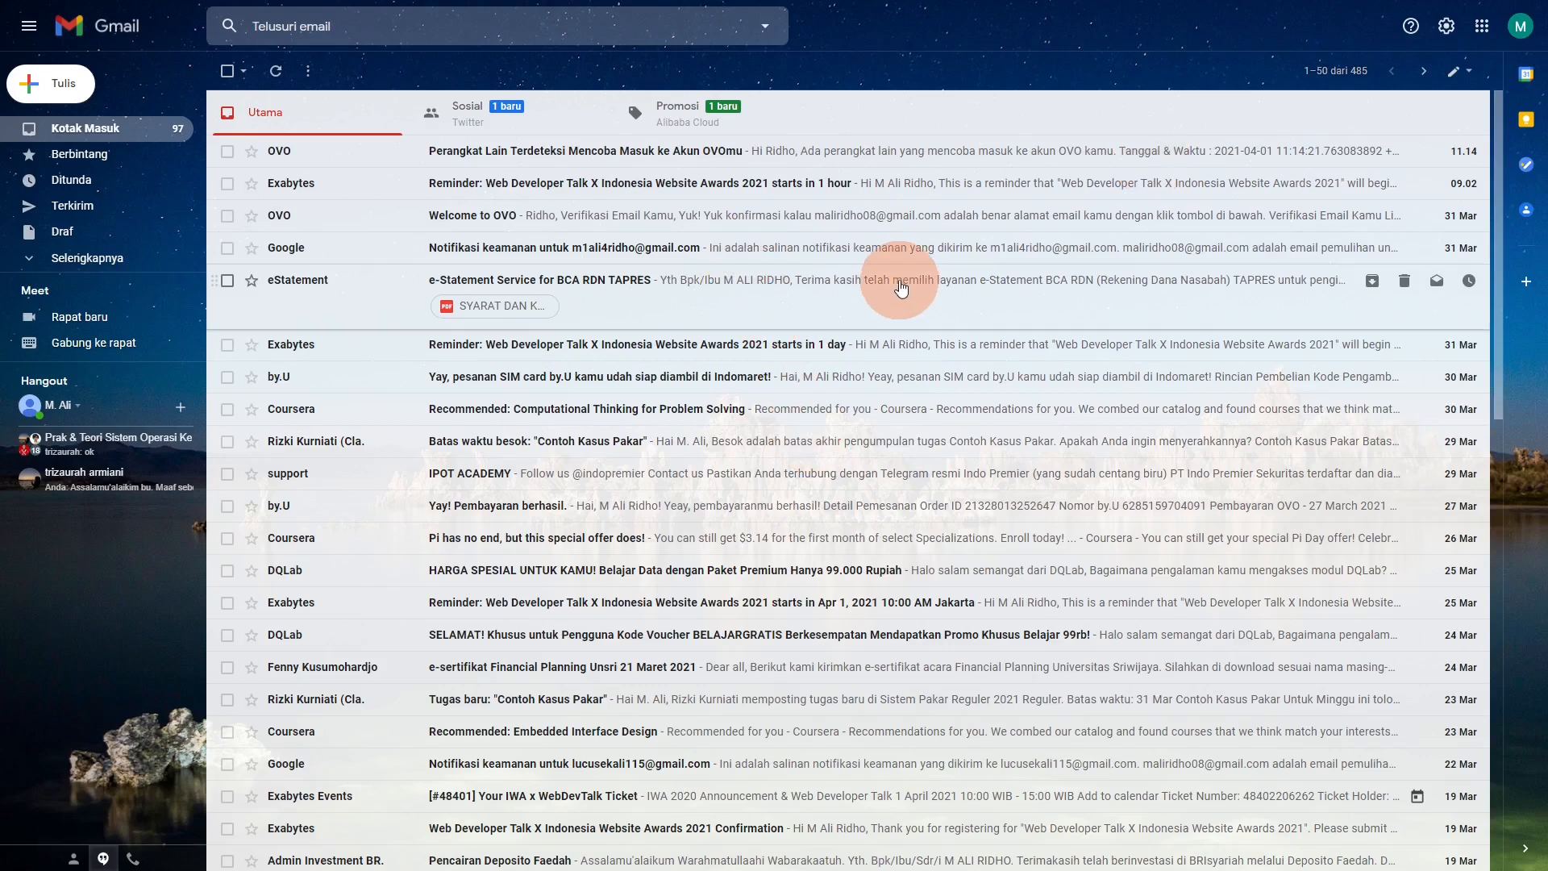
pyautogui.click(1447, 29)
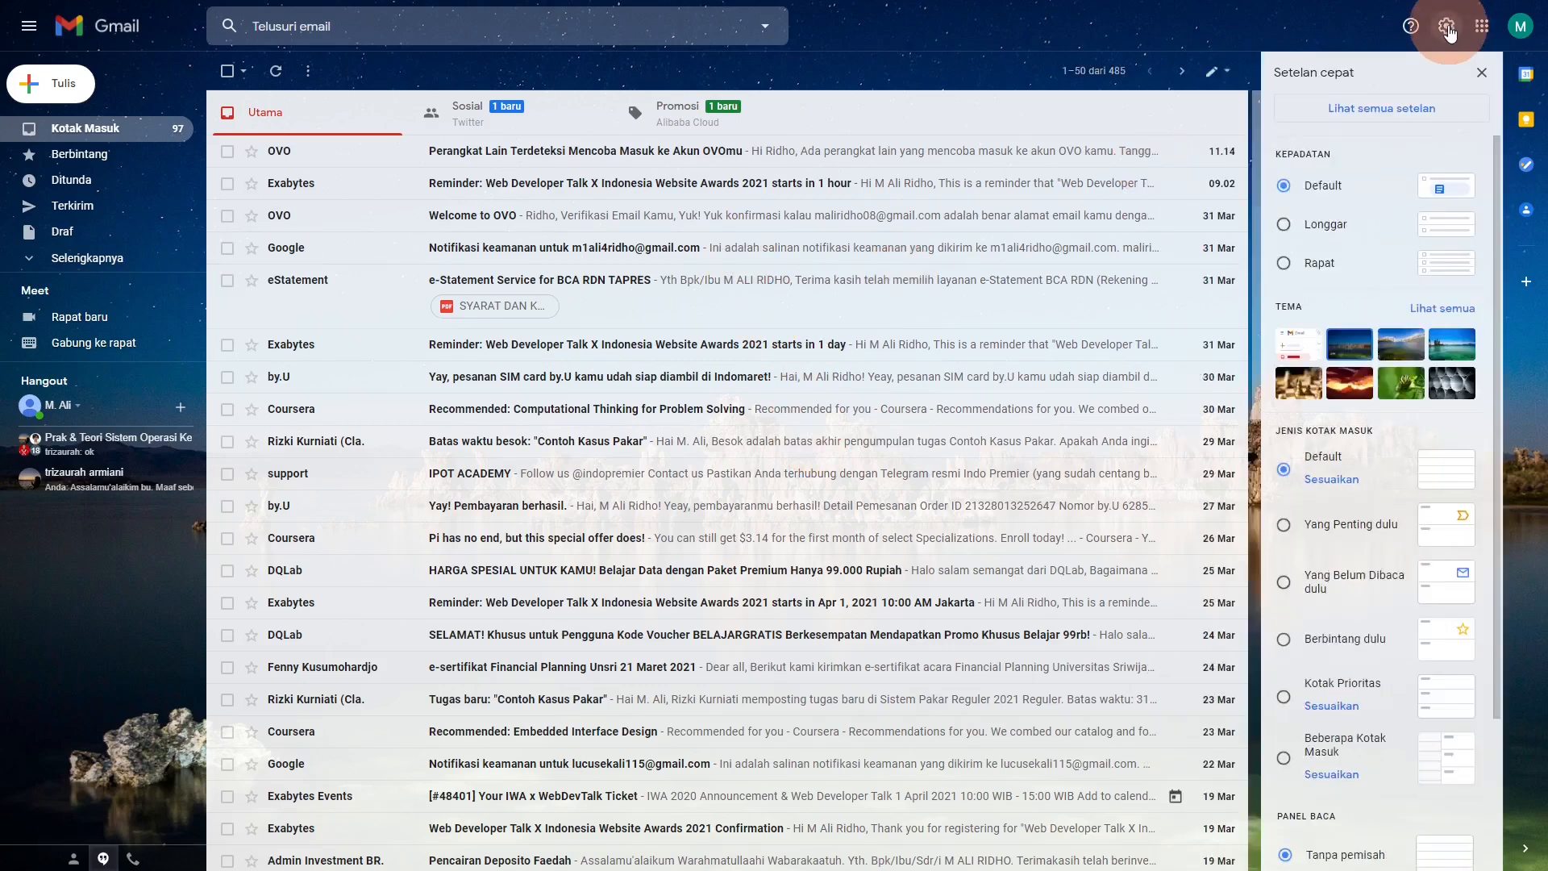
pyautogui.click(1348, 119)
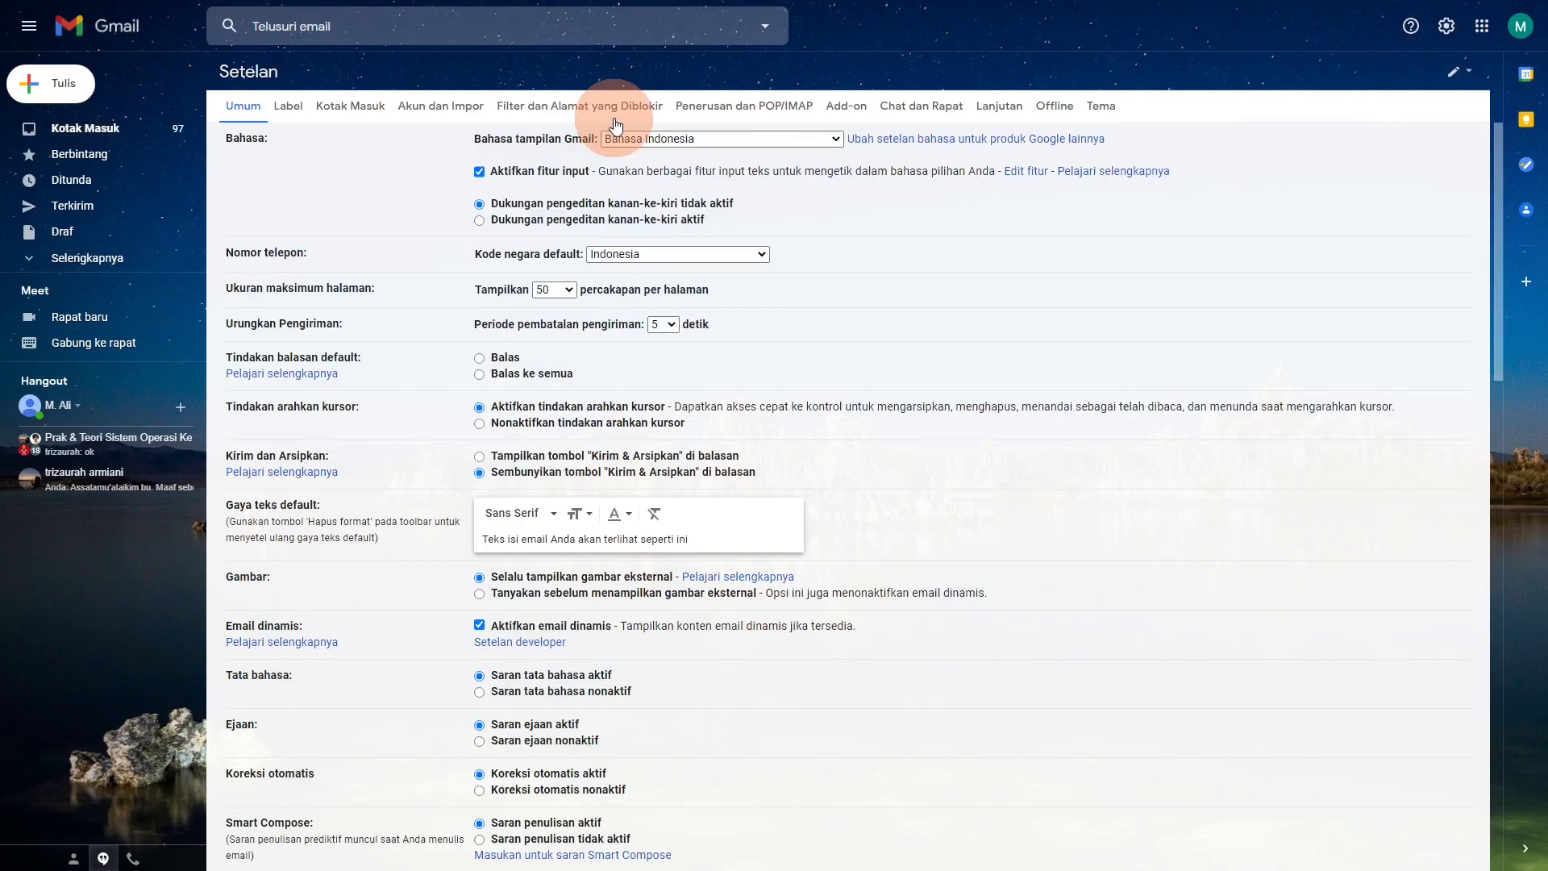
pyautogui.click(511, 111)
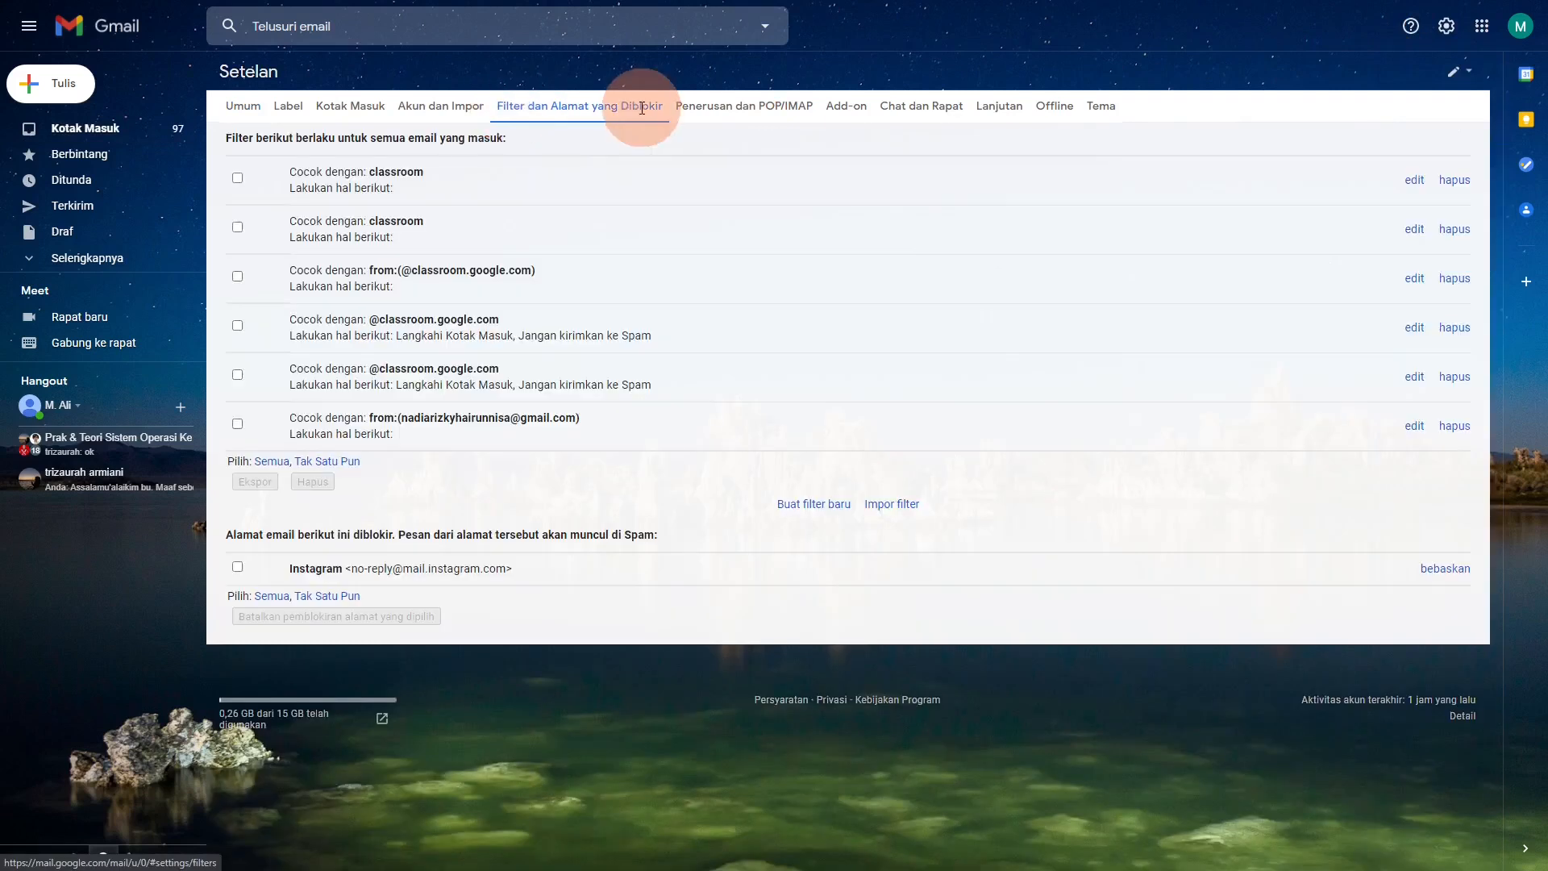
pyautogui.moveTo(287, 169); pyautogui.dragTo(395, 283)
pyautogui.click(316, 180)
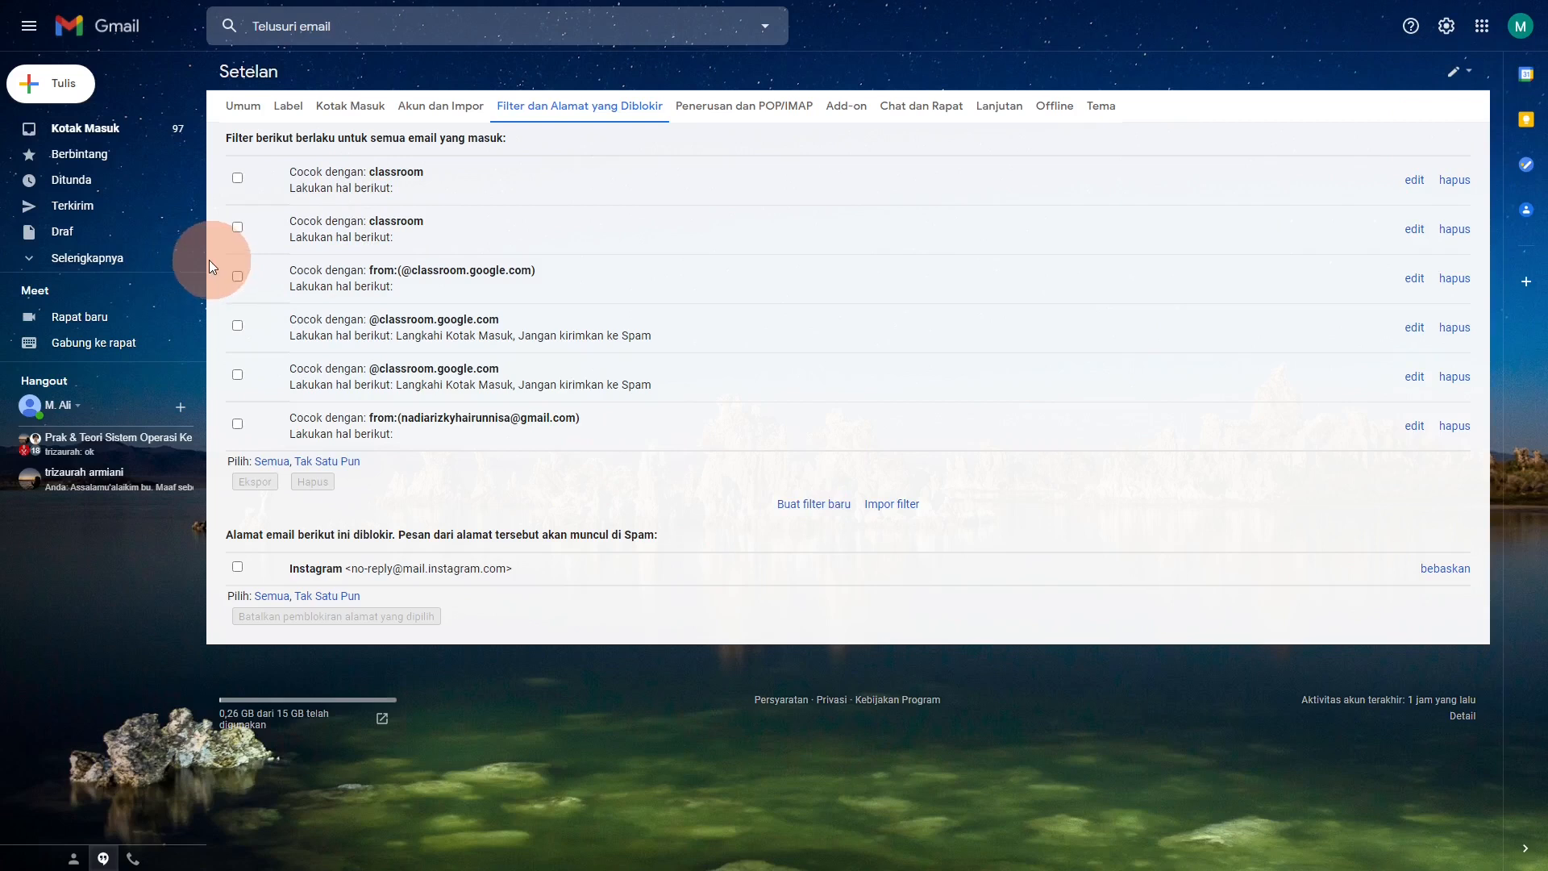
pyautogui.click(136, 133)
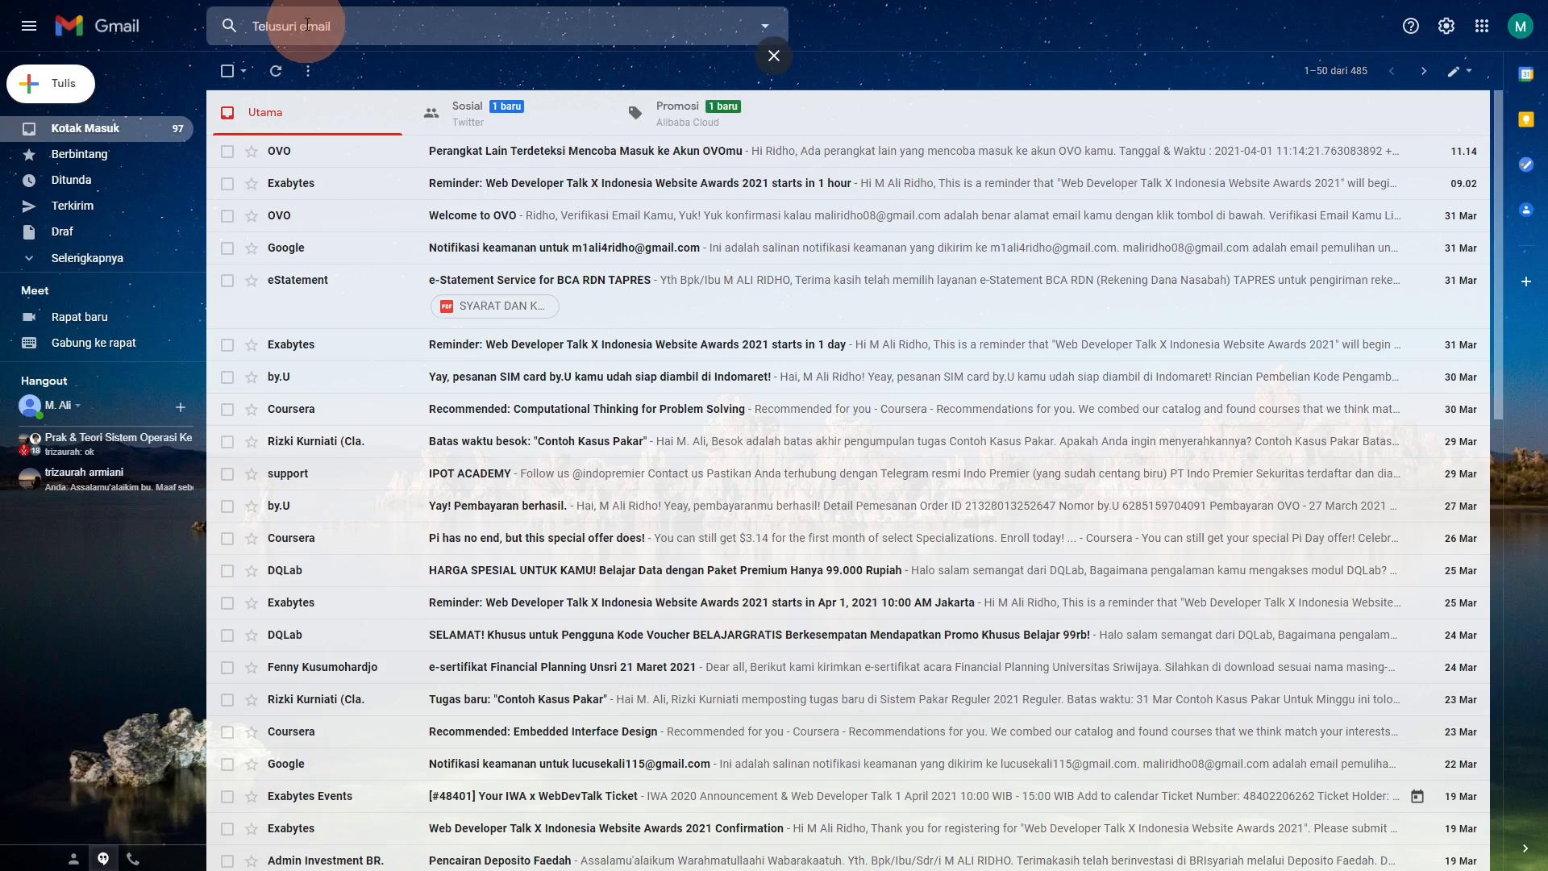
# Step: Examine the criteria available in the advanced mail search form, and close it without searching
pyautogui.click(307, 25)
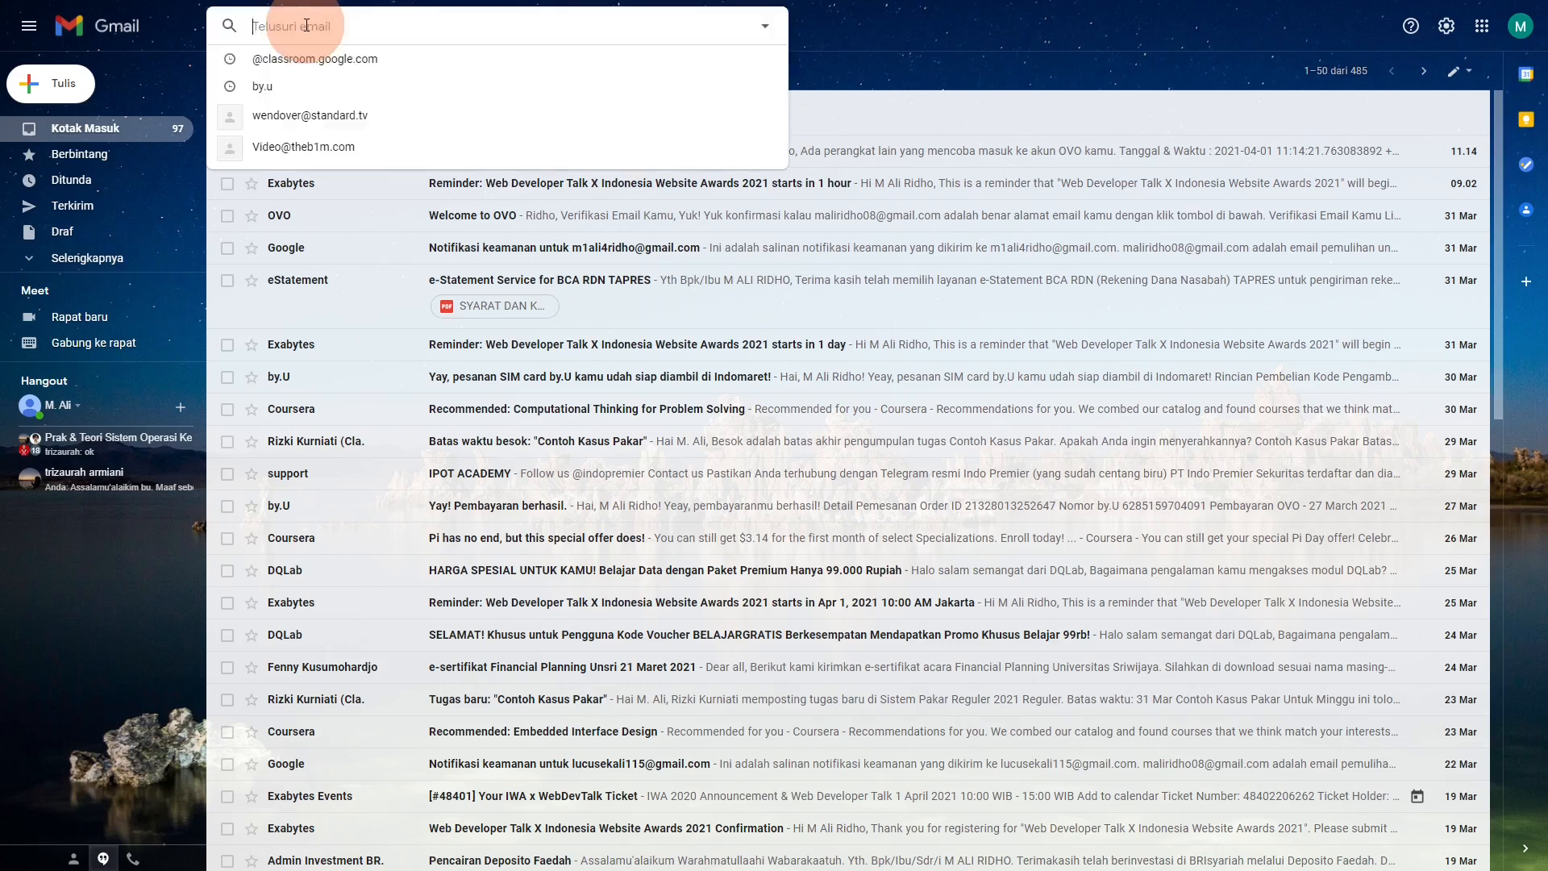
pyautogui.click(765, 29)
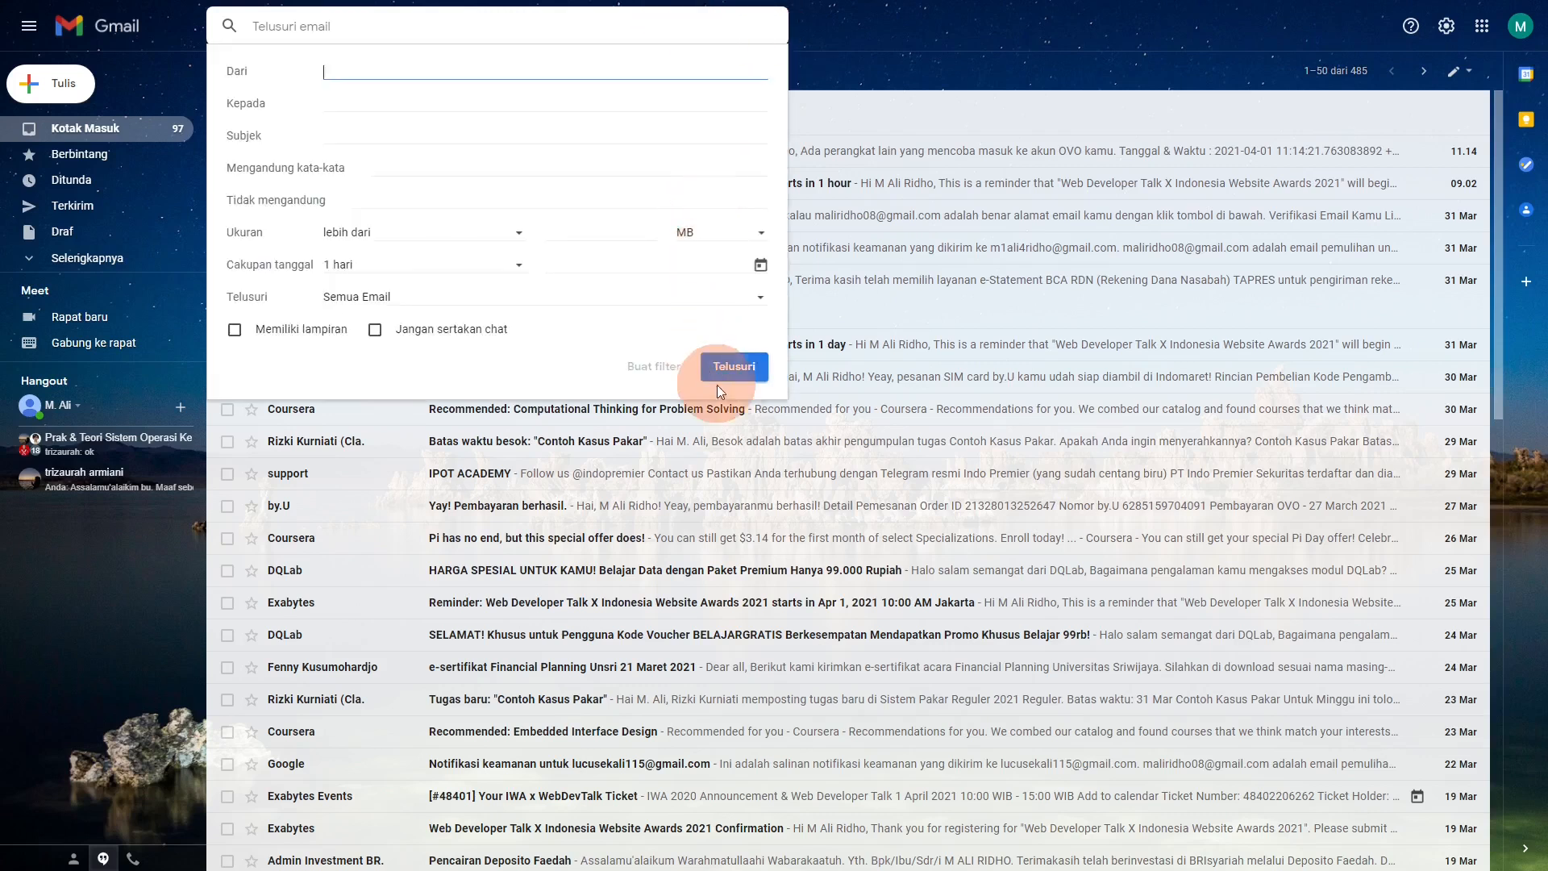
pyautogui.click(741, 378)
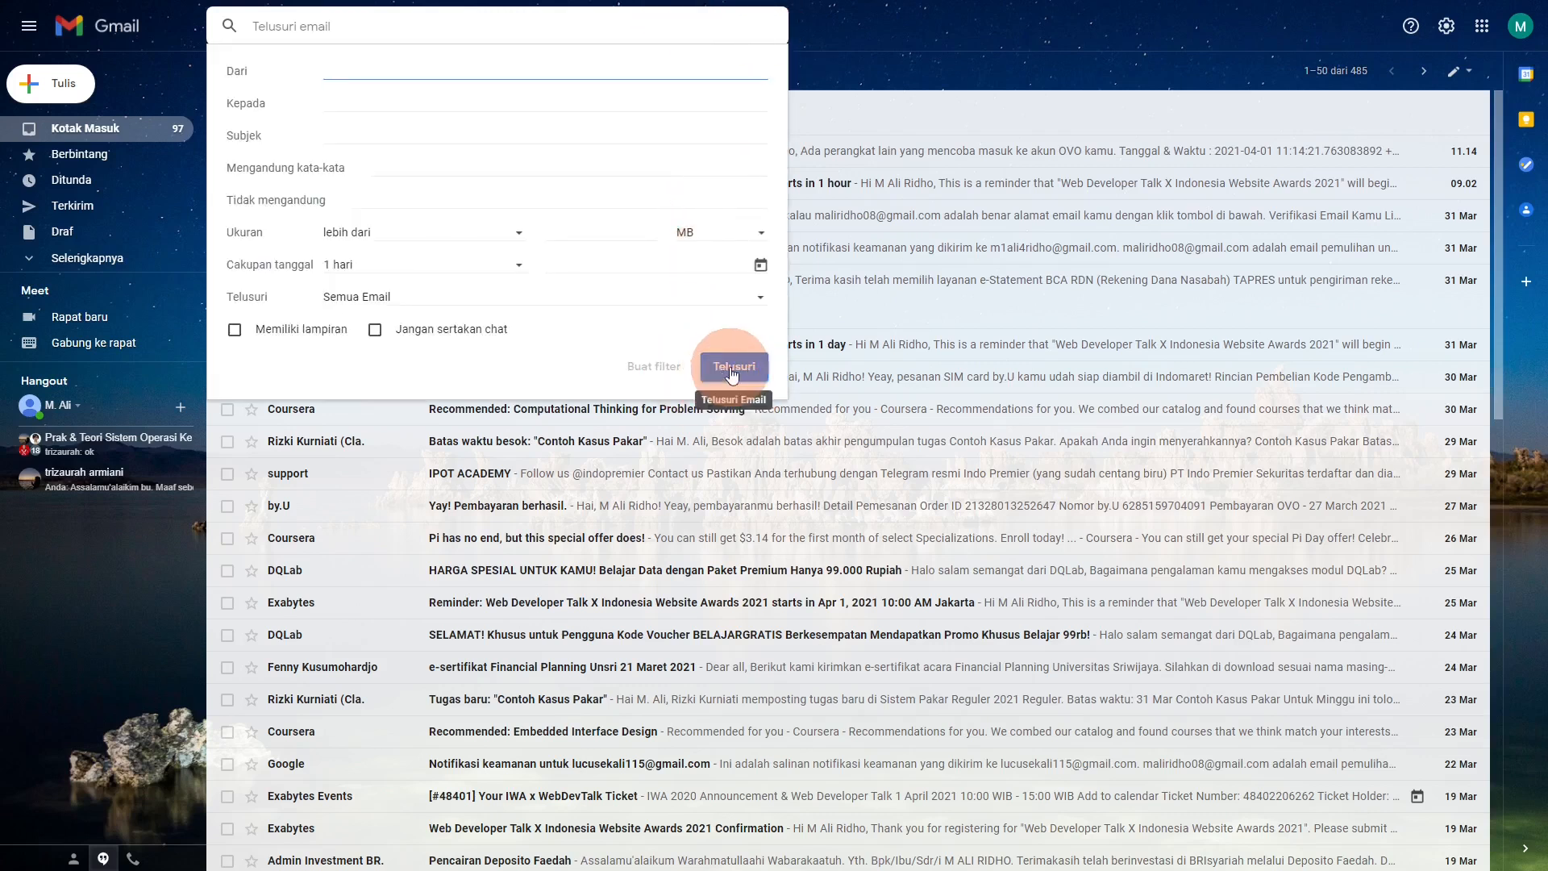
pyautogui.click(656, 368)
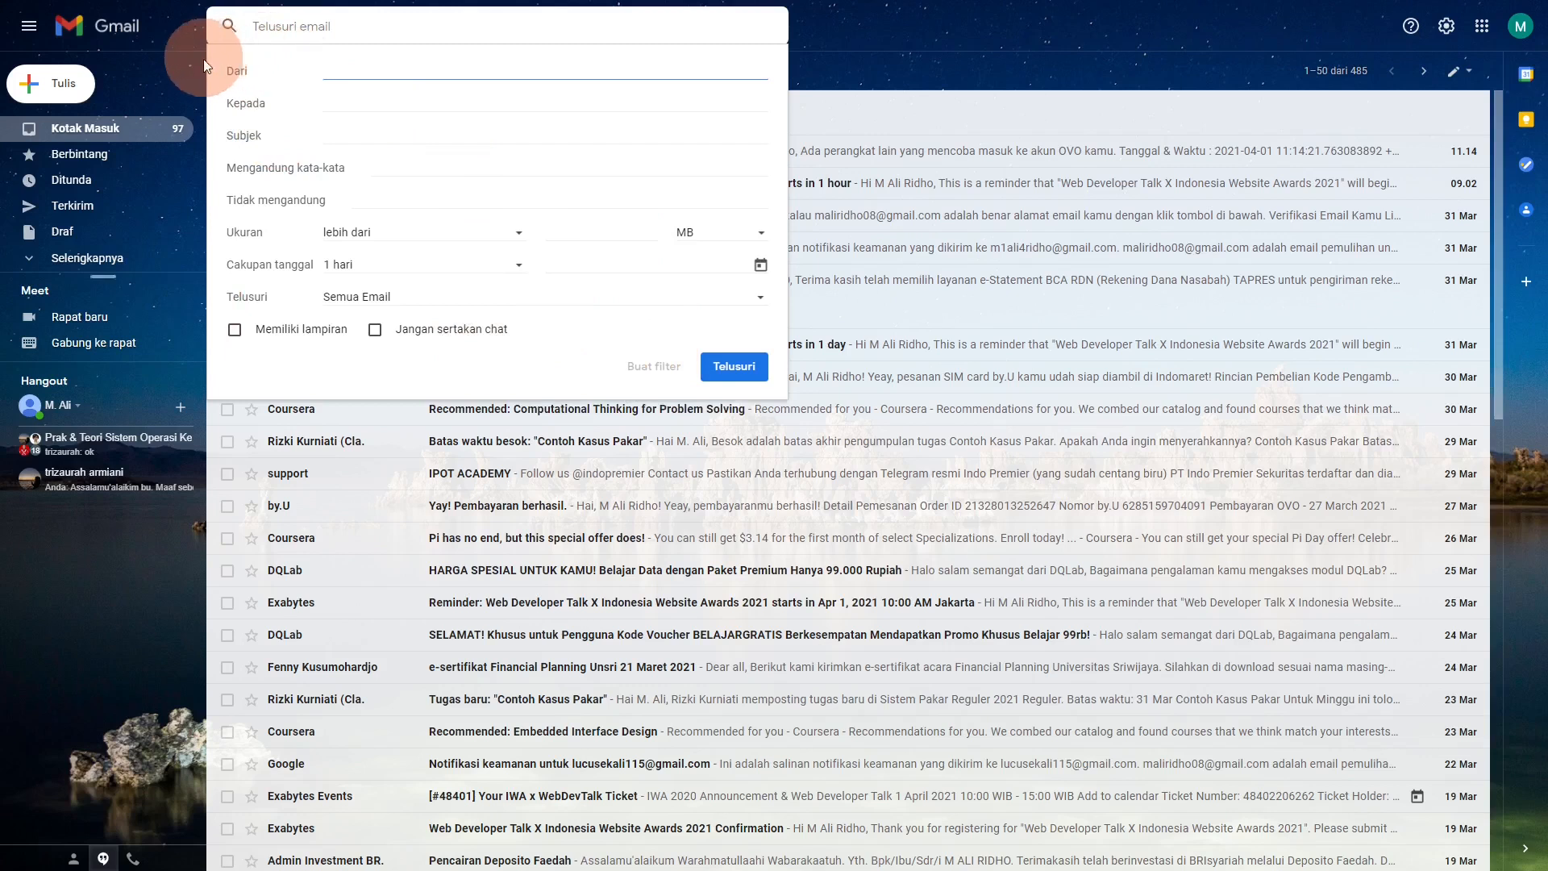
pyautogui.click(328, 104)
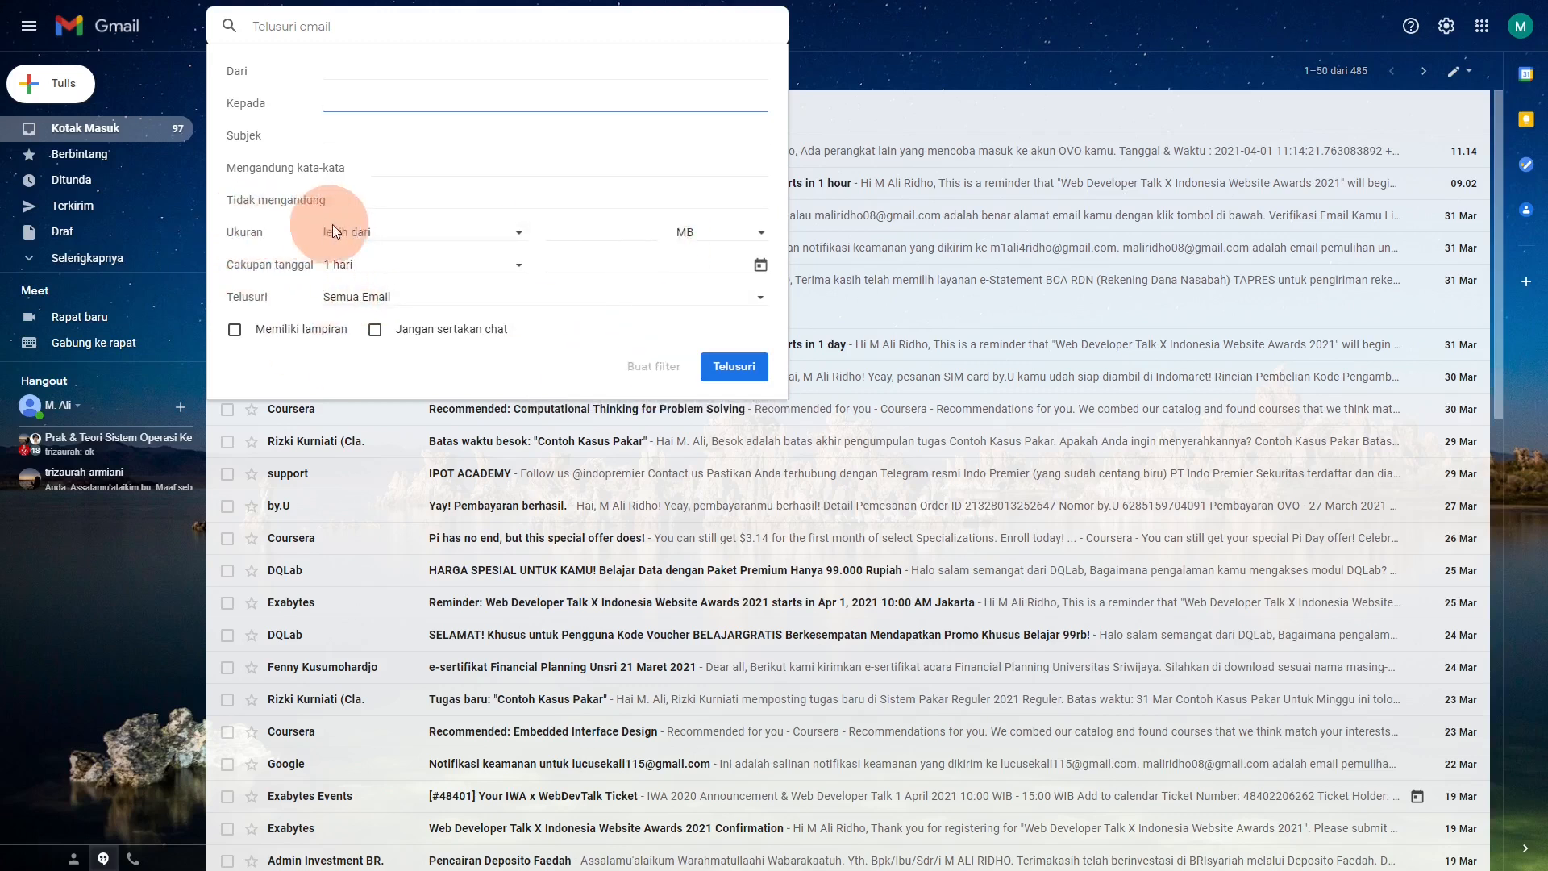
pyautogui.click(841, 40)
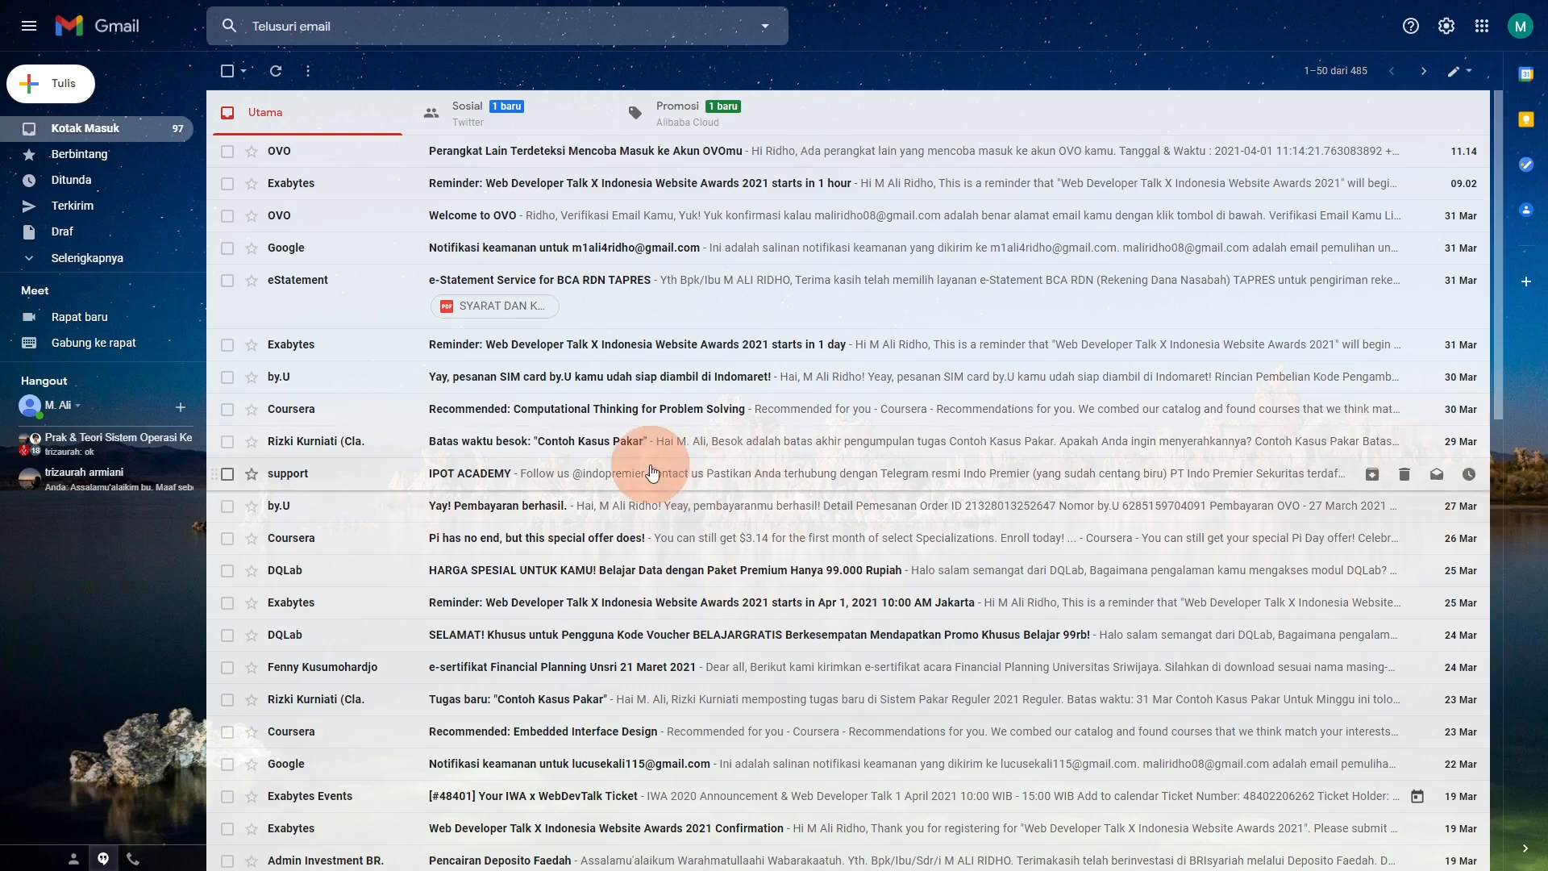
# Step: Open the 9 March Classroom email "Materi baru: Ujian Tengah Semester (UTS)" from the inbox
pyautogui.scroll(-5, 570, 459)
pyautogui.scroll(-8, 569, 472)
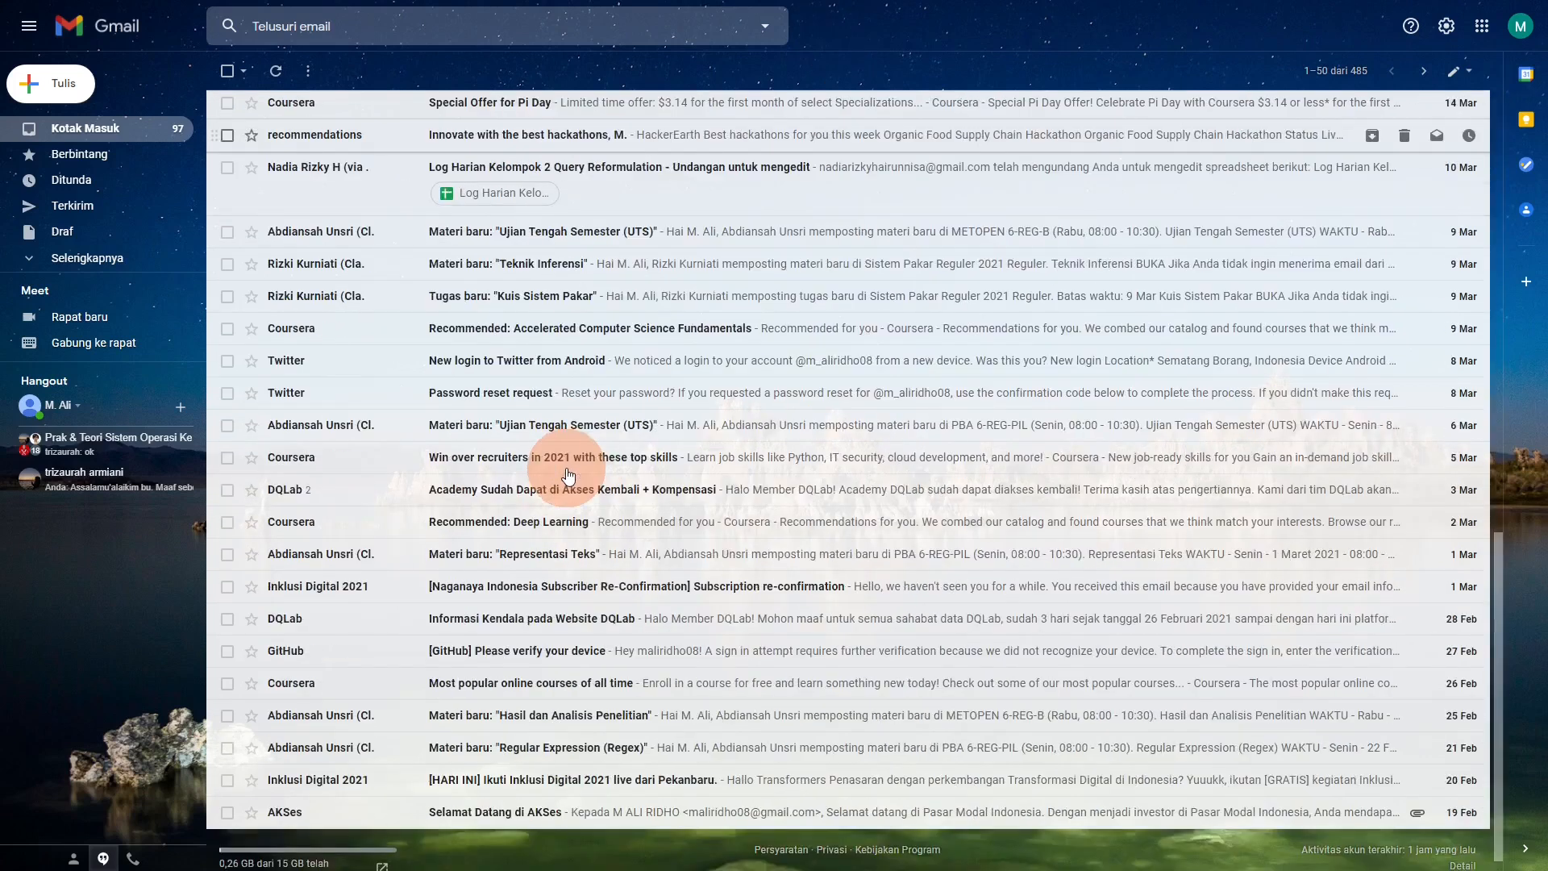
pyautogui.rightClick(492, 468)
pyautogui.click(230, 461)
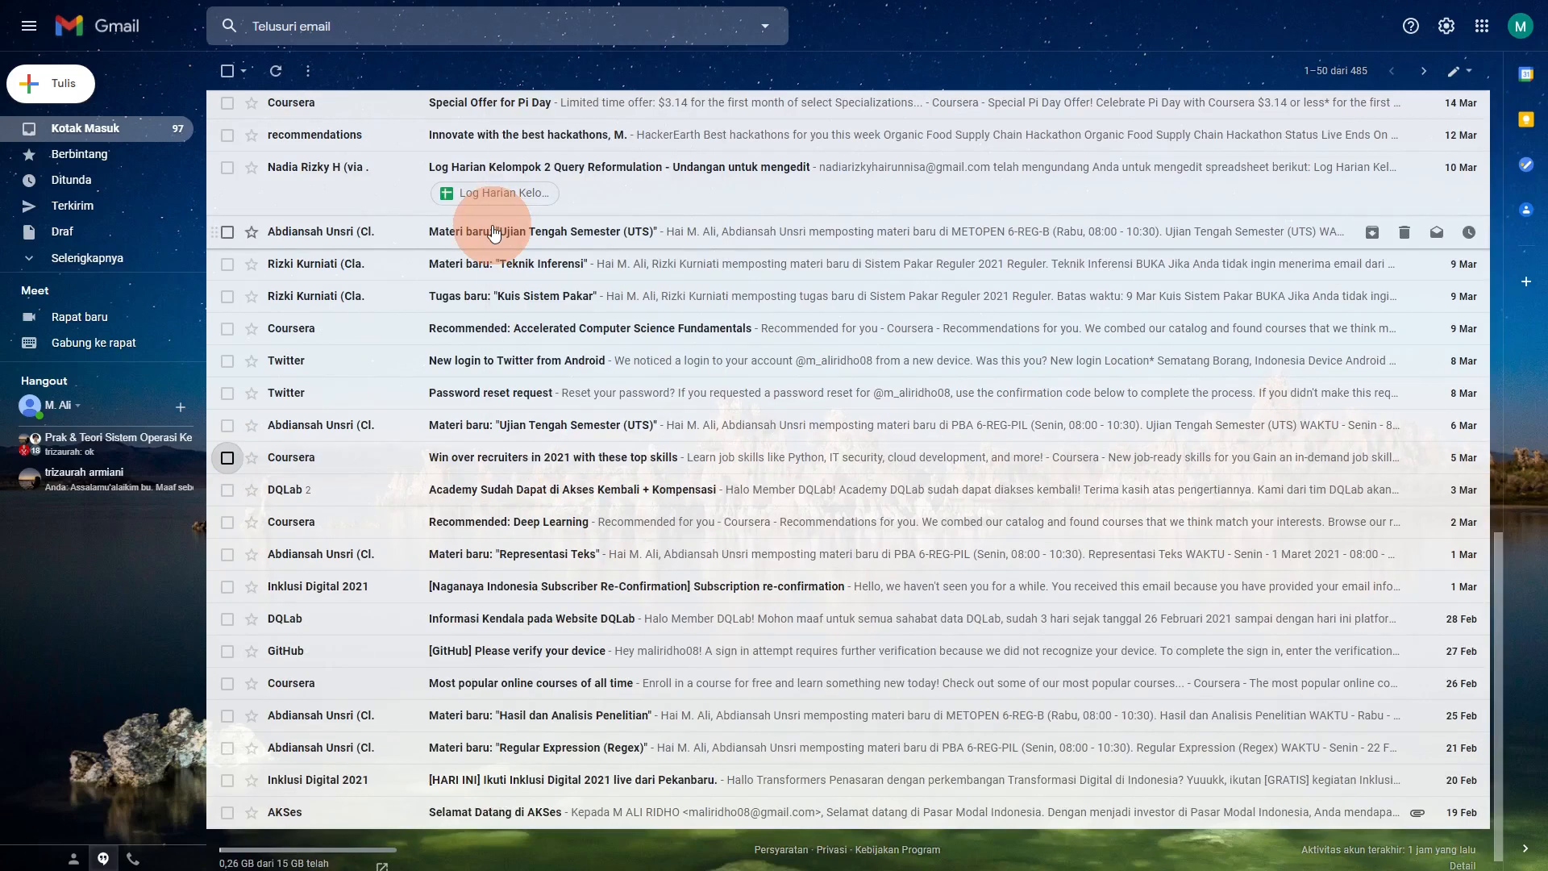
pyautogui.click(494, 234)
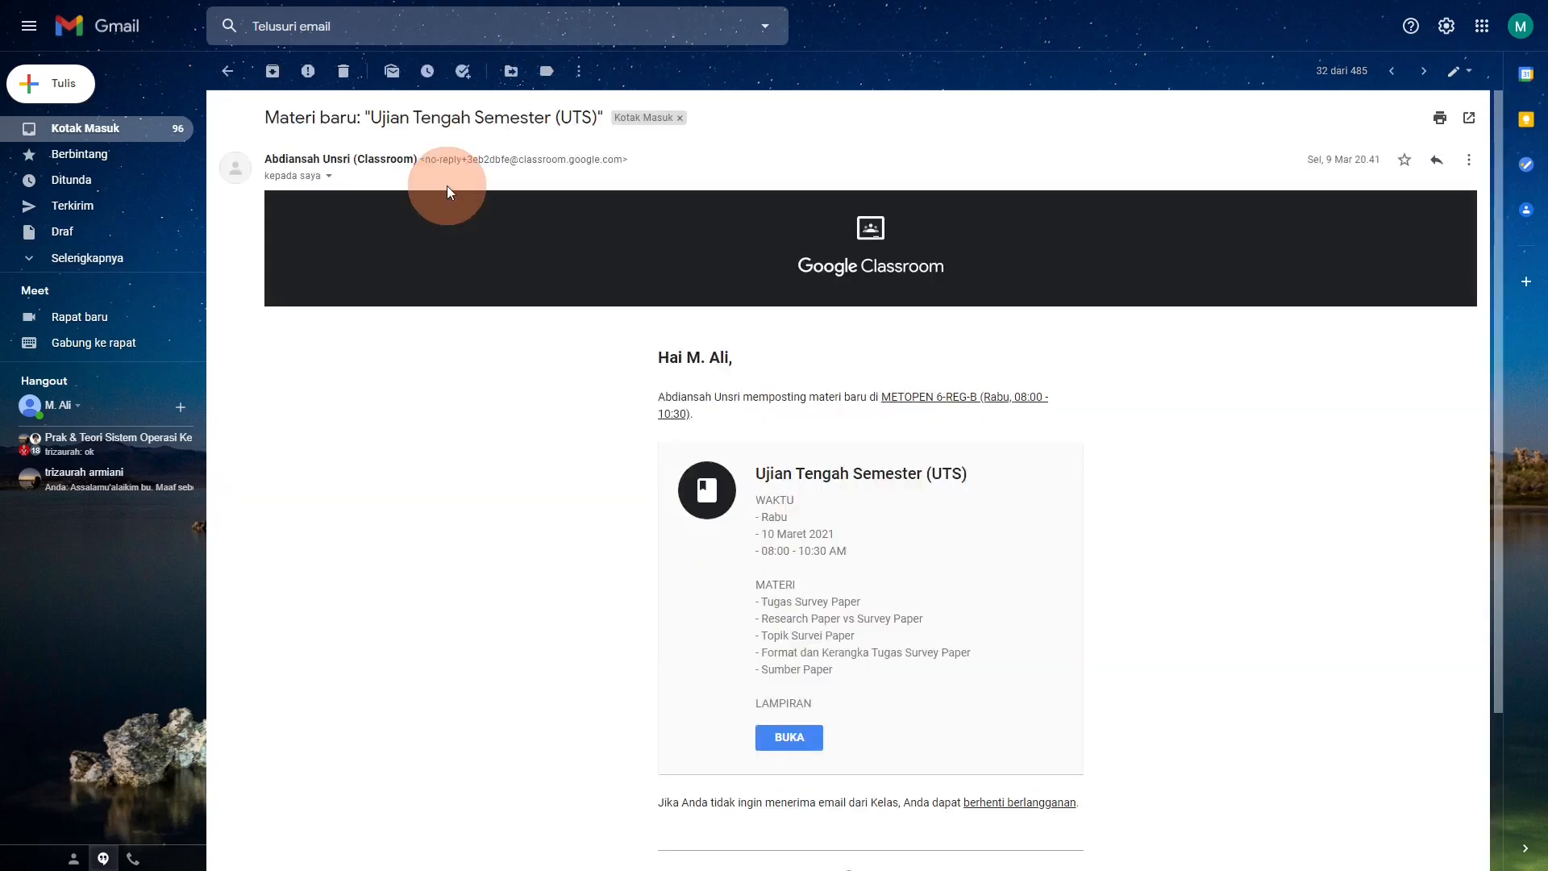
pyautogui.click(700, 400)
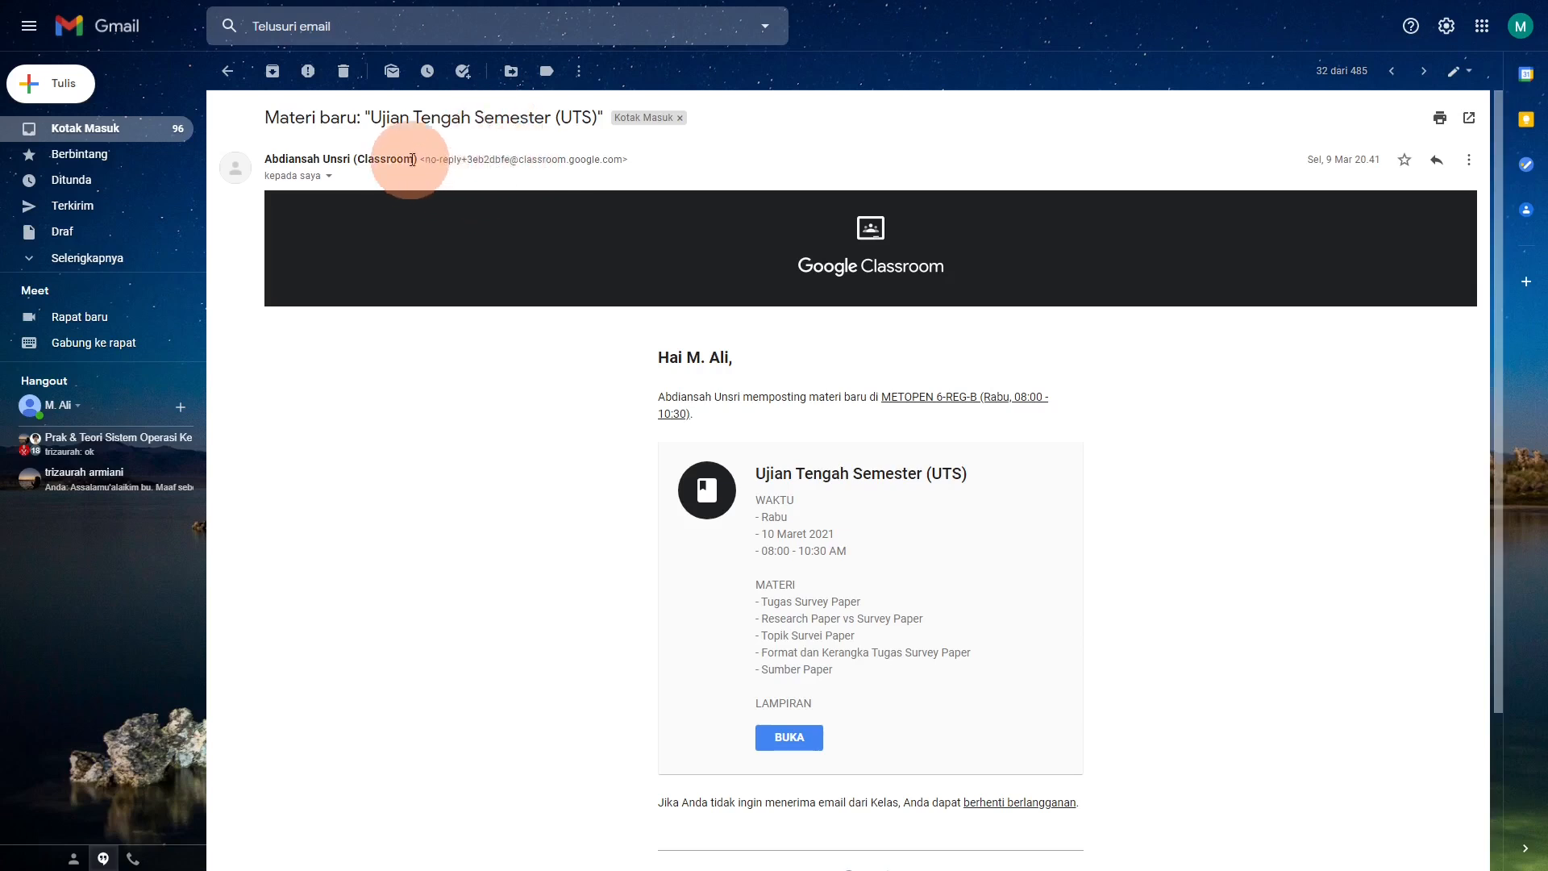
pyautogui.moveTo(423, 159); pyautogui.dragTo(621, 162)
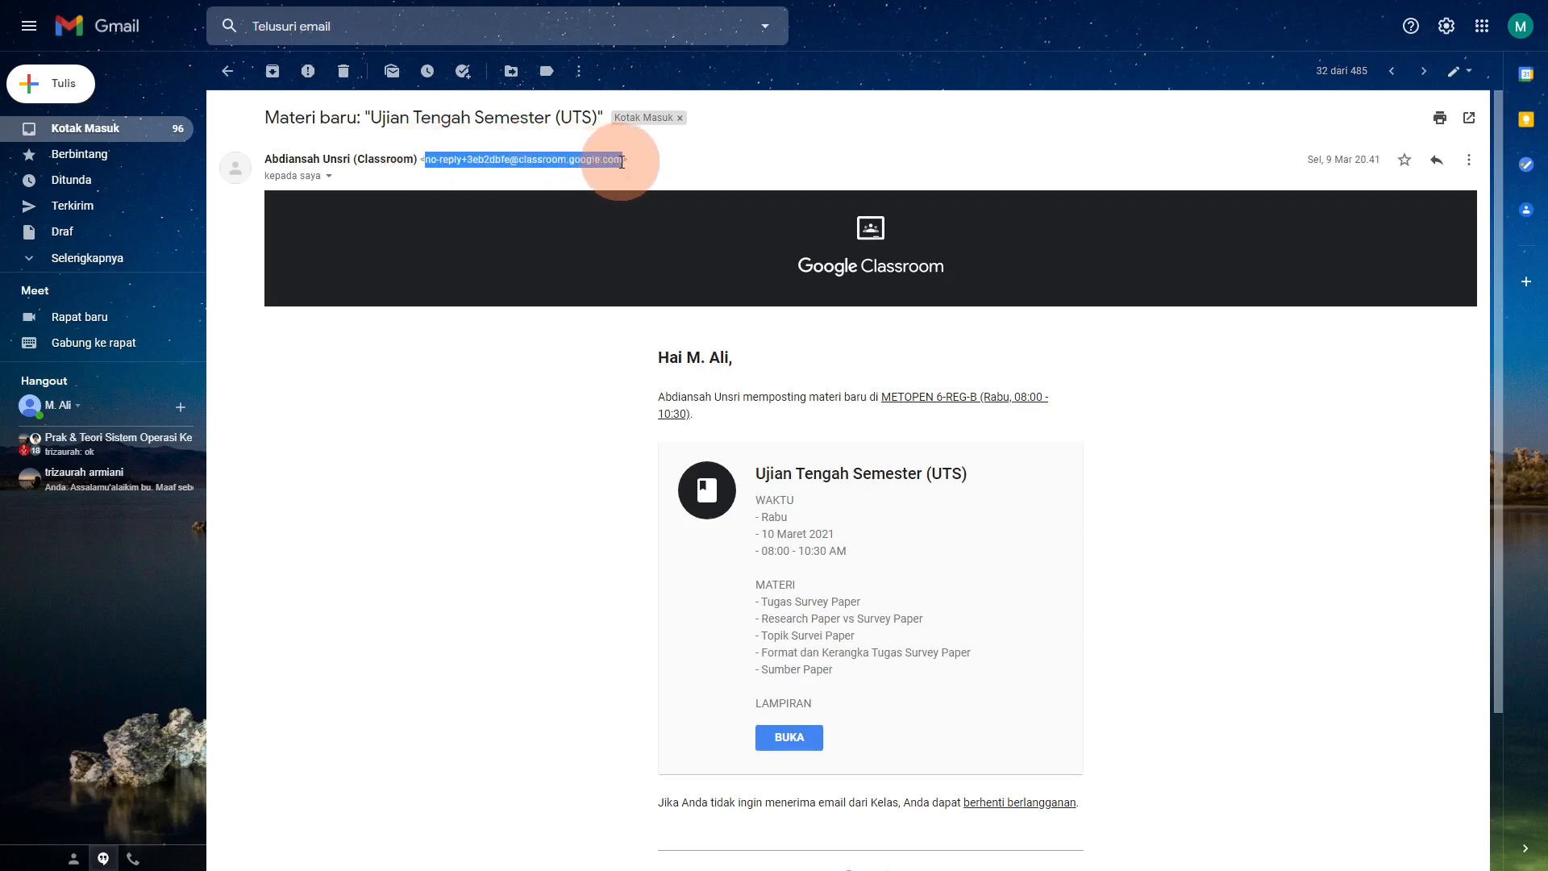
pyautogui.click(510, 162)
pyautogui.moveTo(510, 161); pyautogui.dragTo(621, 161)
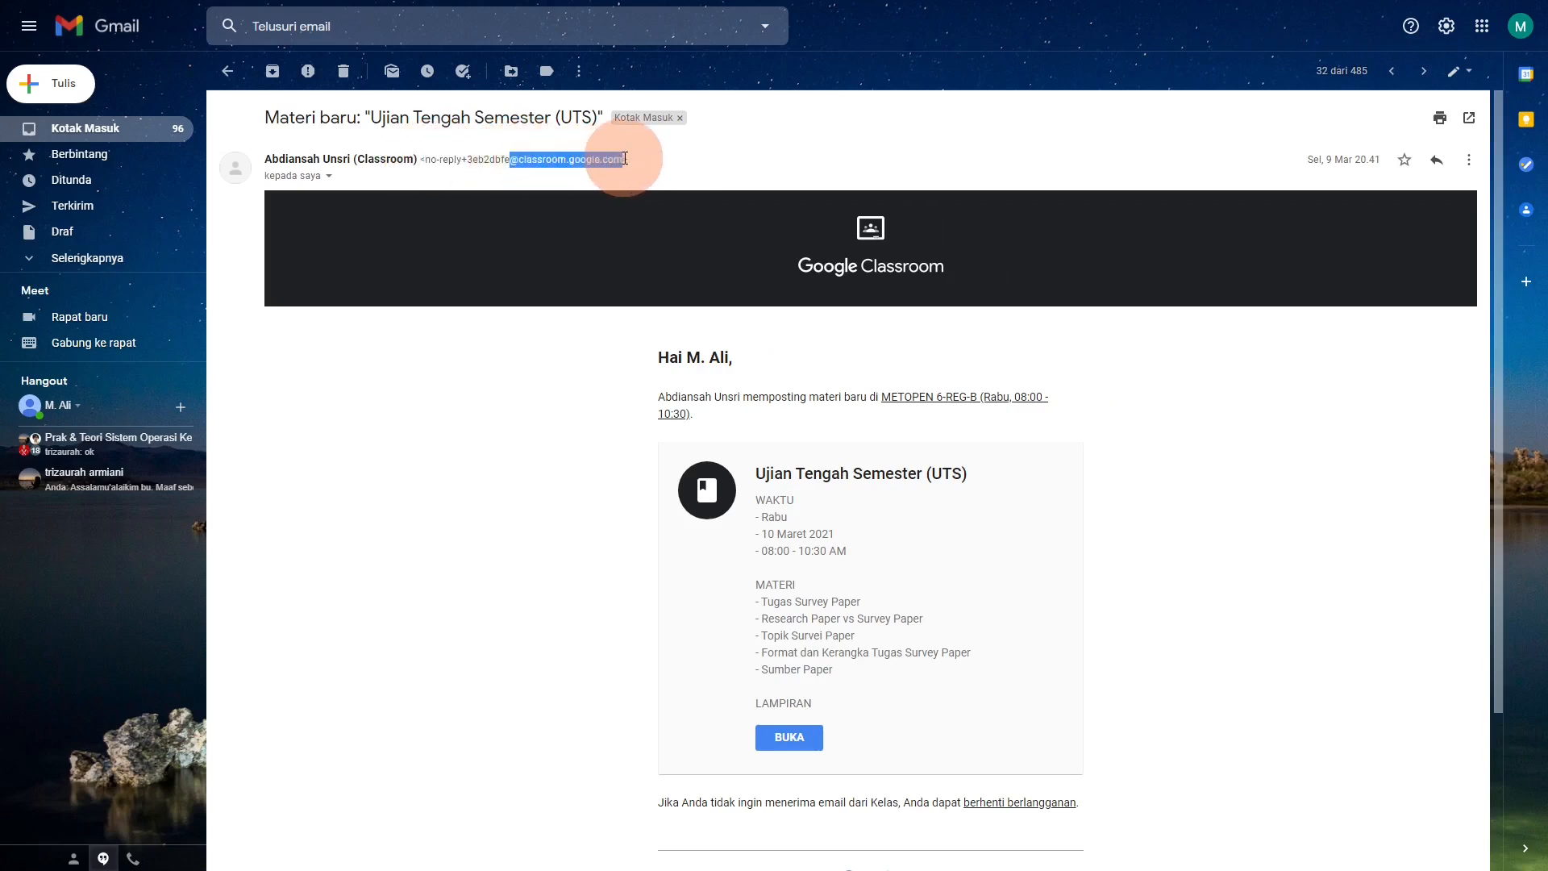
pyautogui.rightClick(534, 161)
pyautogui.click(551, 172)
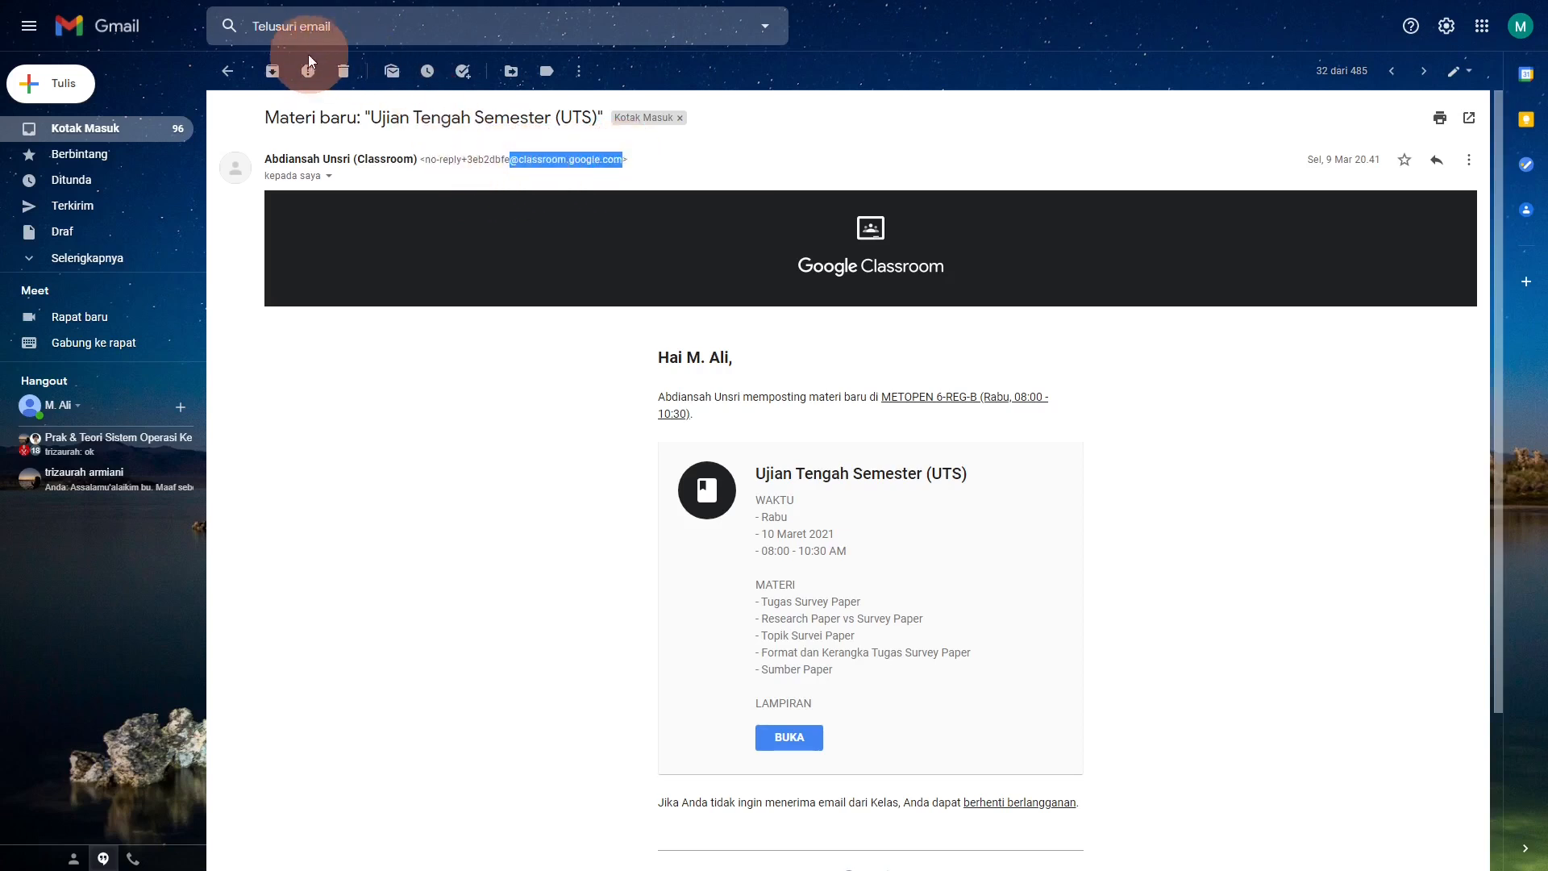
pyautogui.click(275, 30)
pyautogui.rightClick(275, 30)
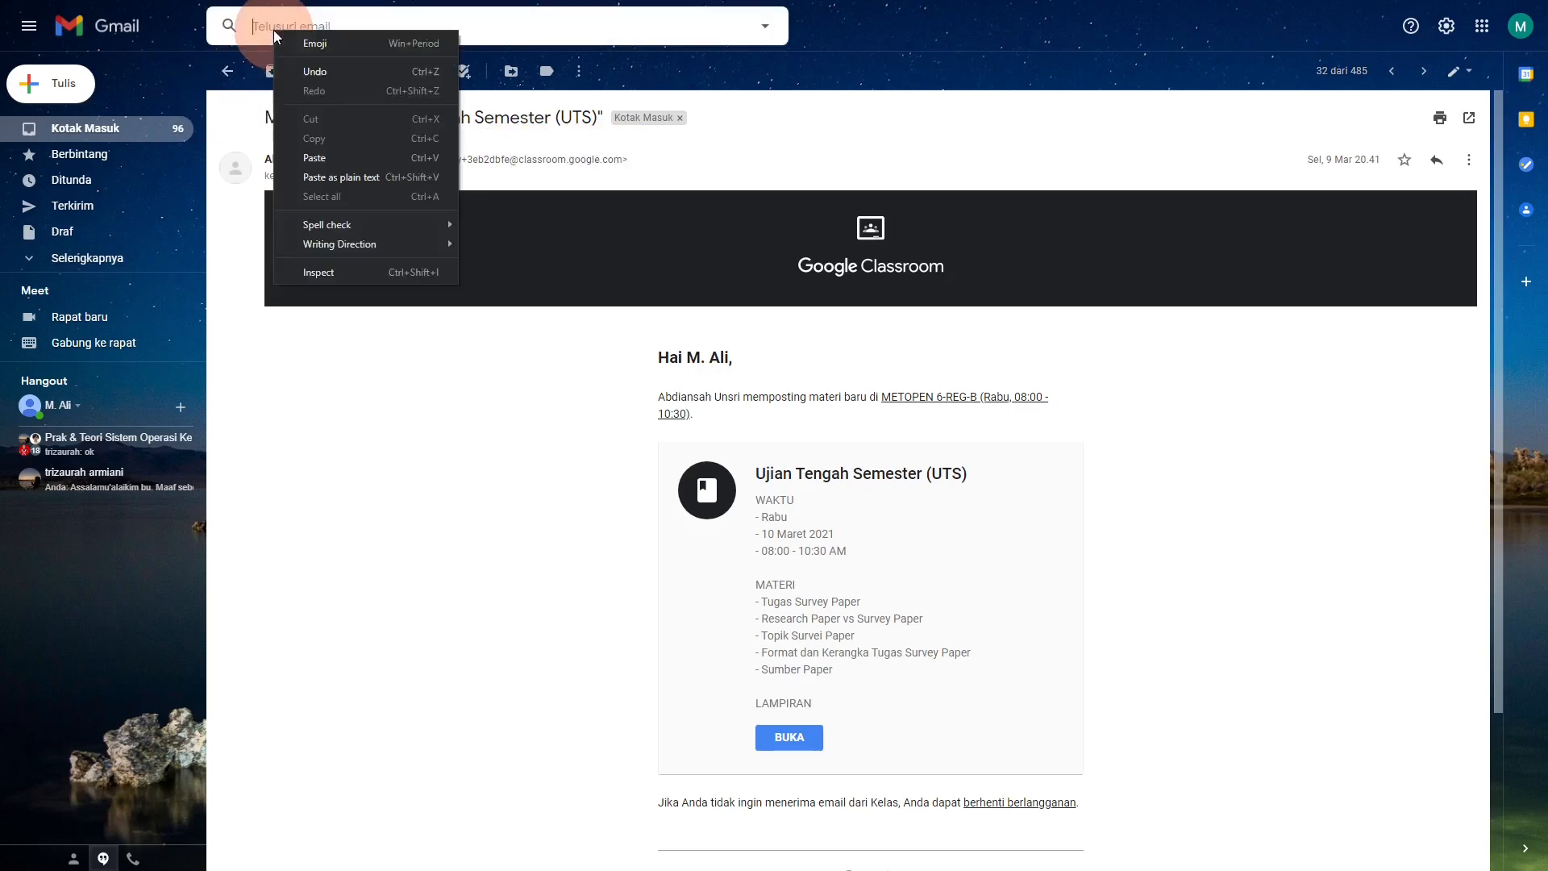
pyautogui.click(329, 157)
pyautogui.click(694, 64)
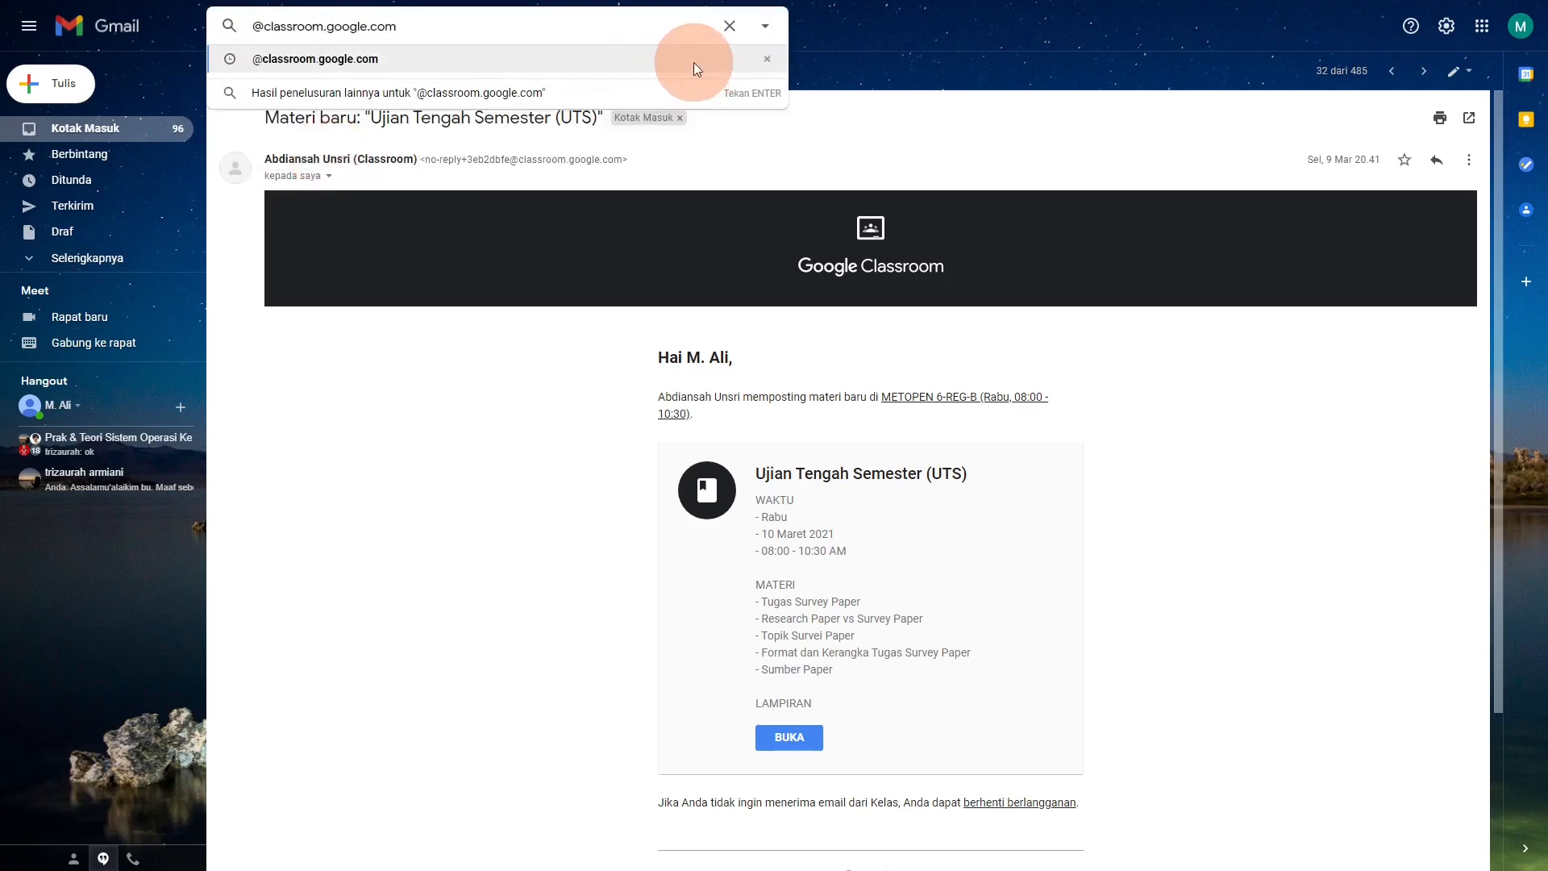
pyautogui.click(651, 62)
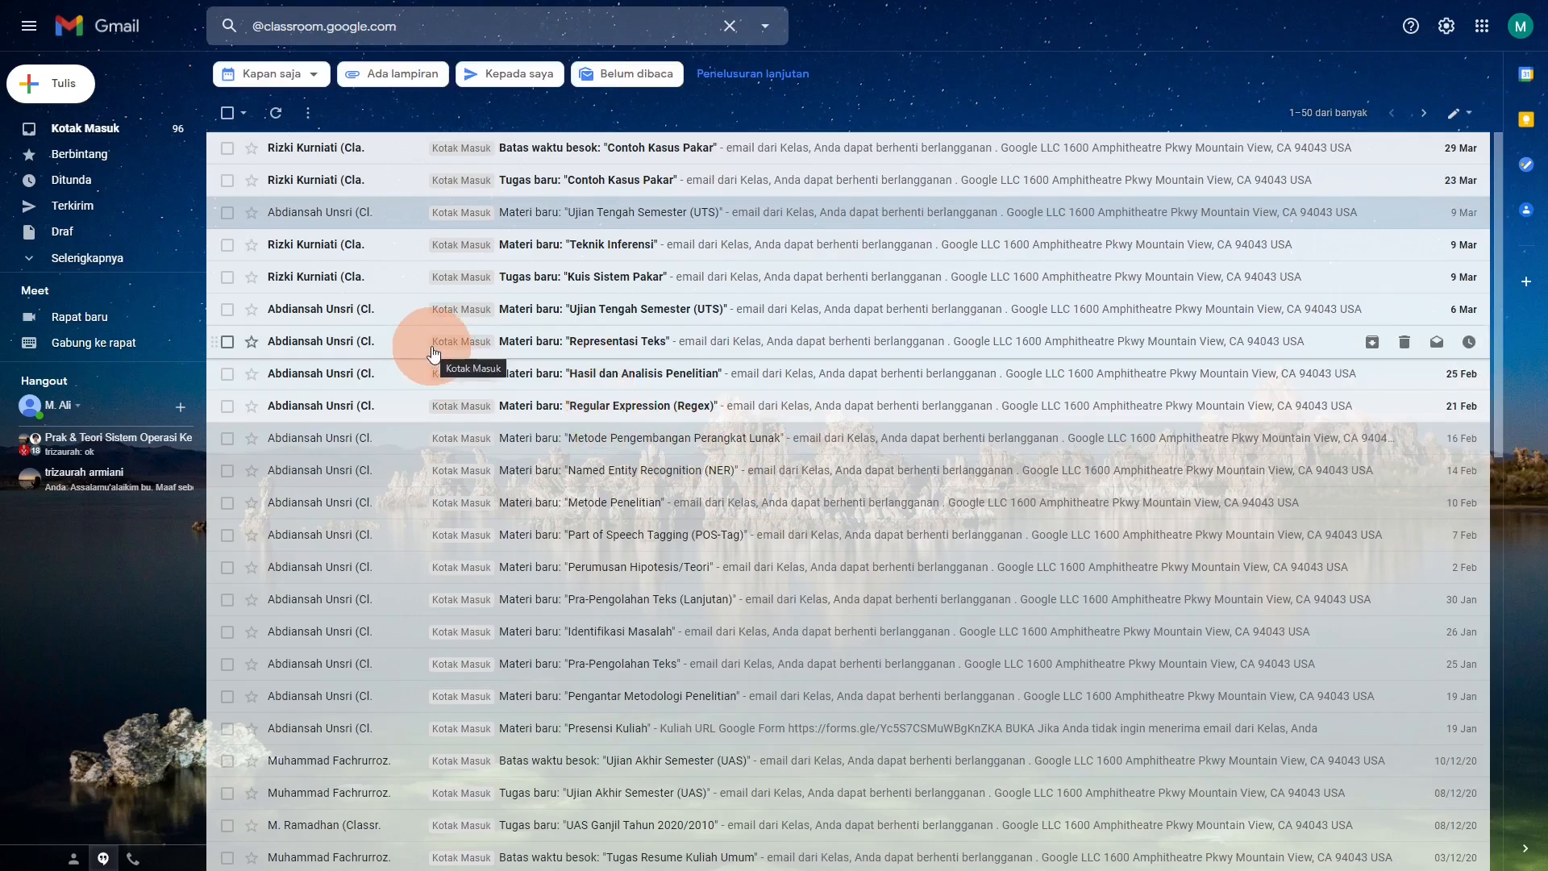
pyautogui.scroll(-10, 463, 328)
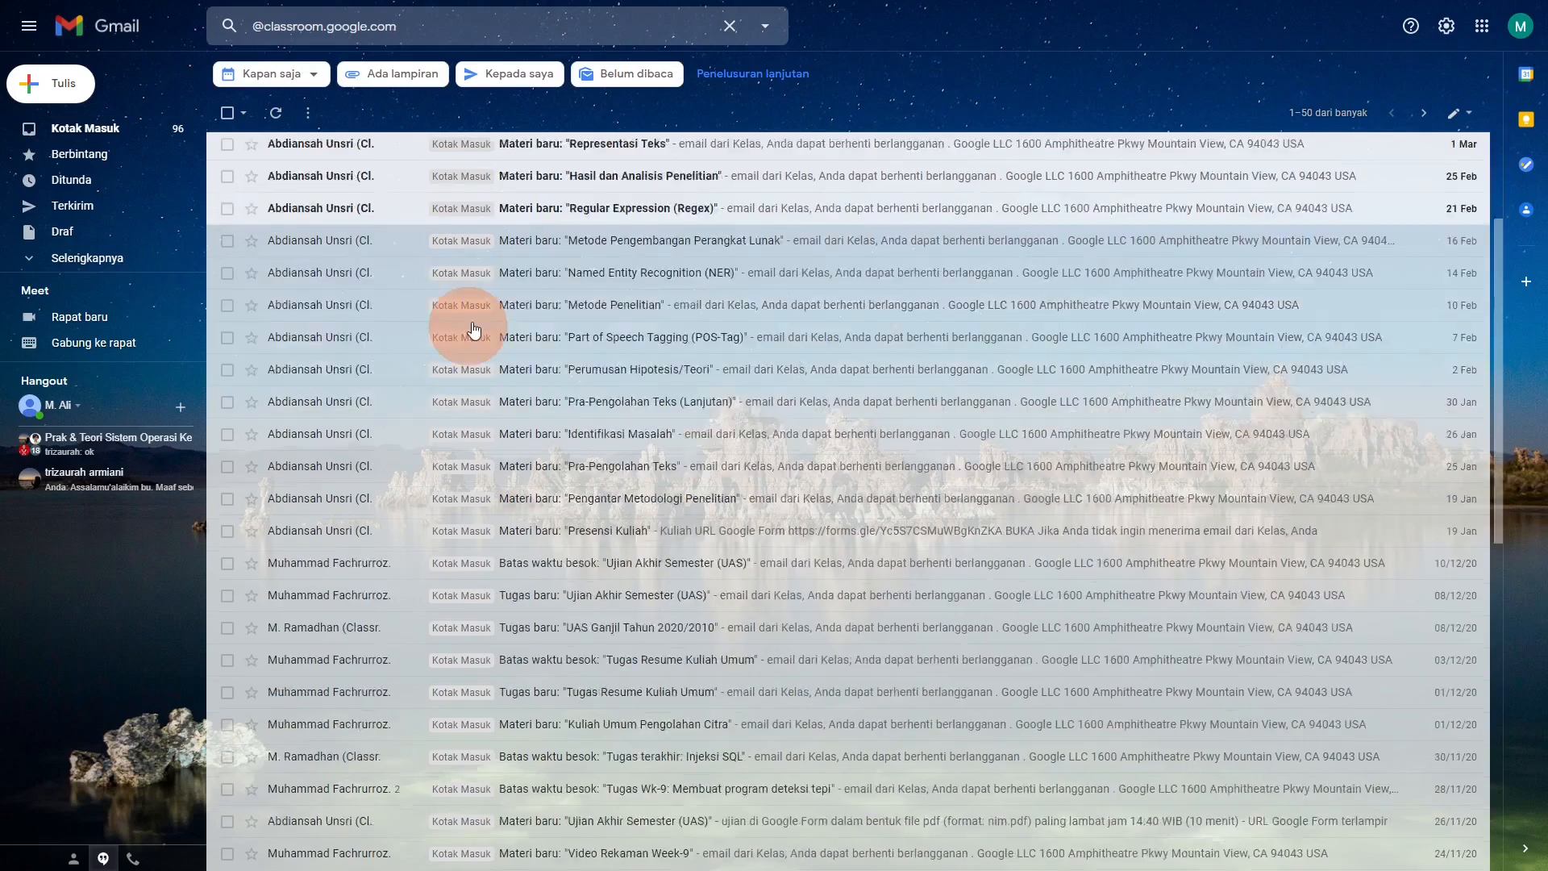
pyautogui.scroll(10, 479, 329)
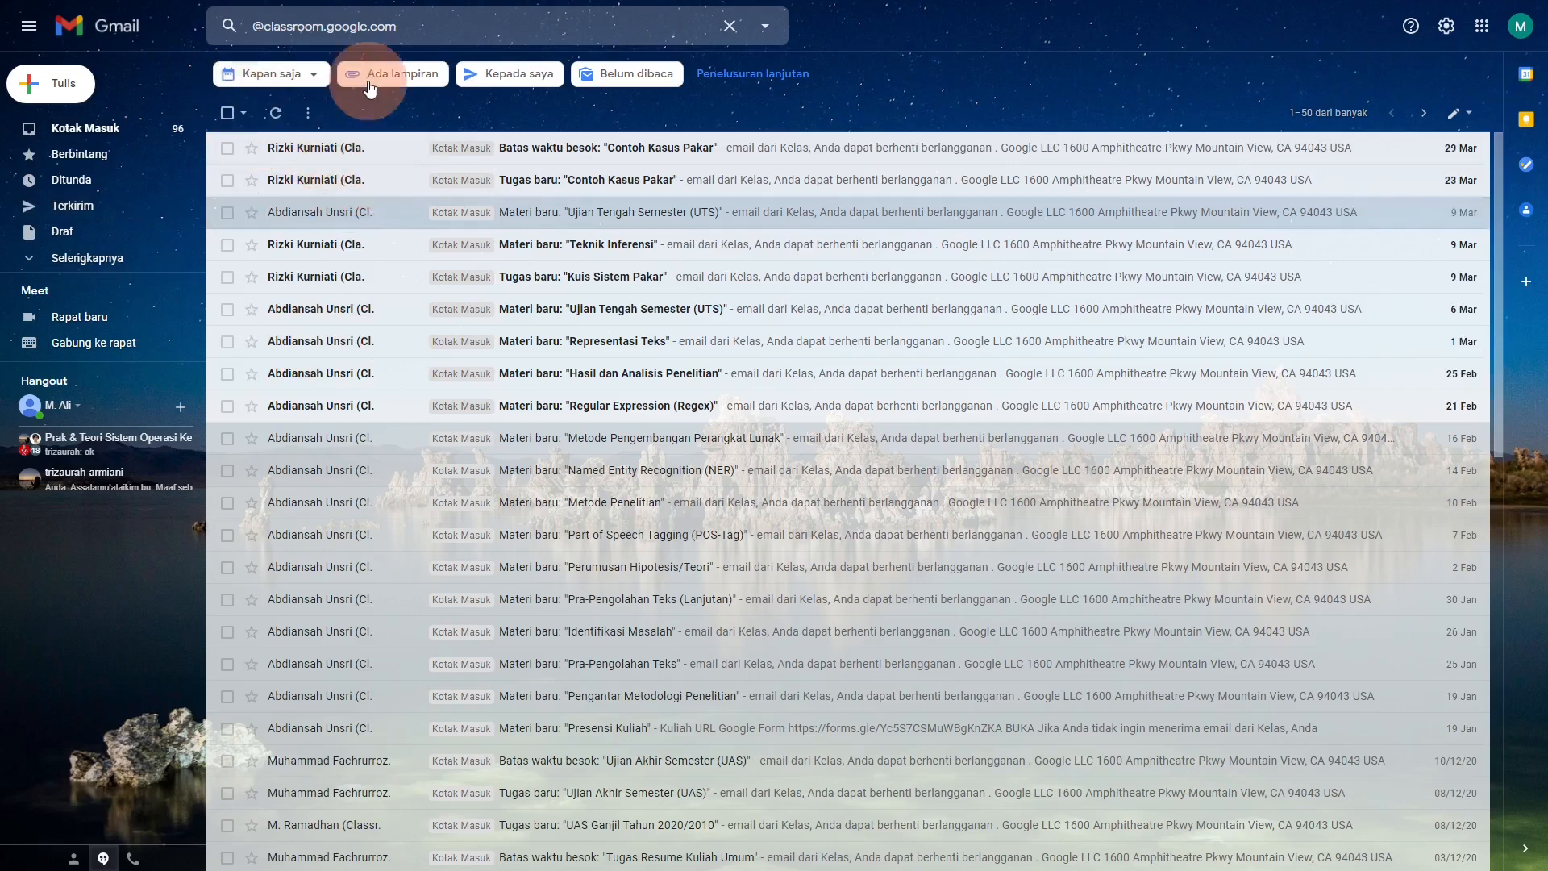
pyautogui.click(768, 26)
pyautogui.click(772, 28)
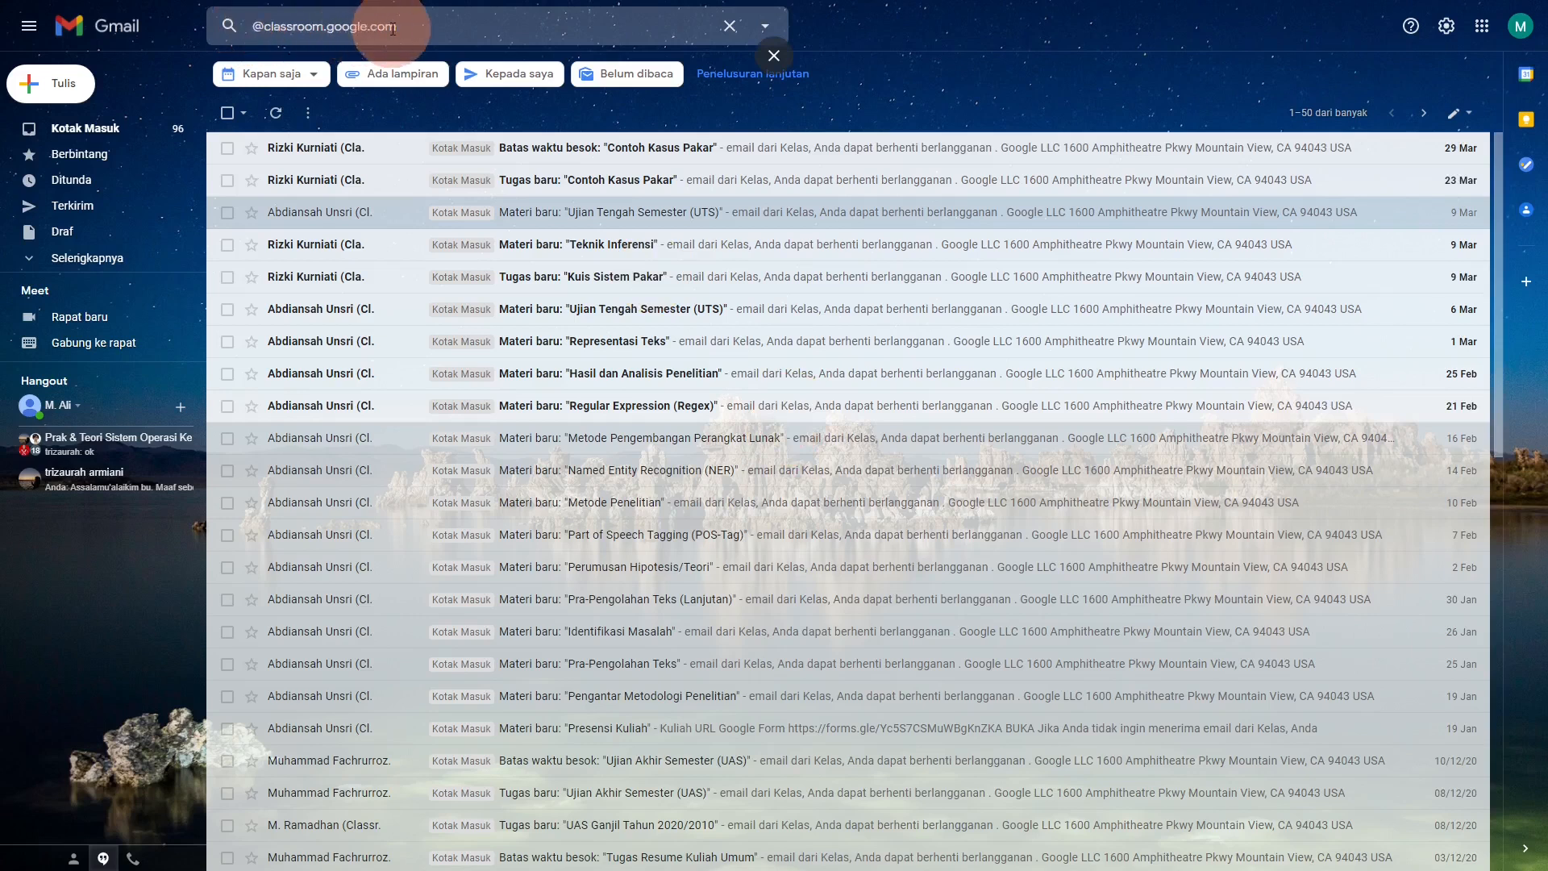
pyautogui.click(763, 29)
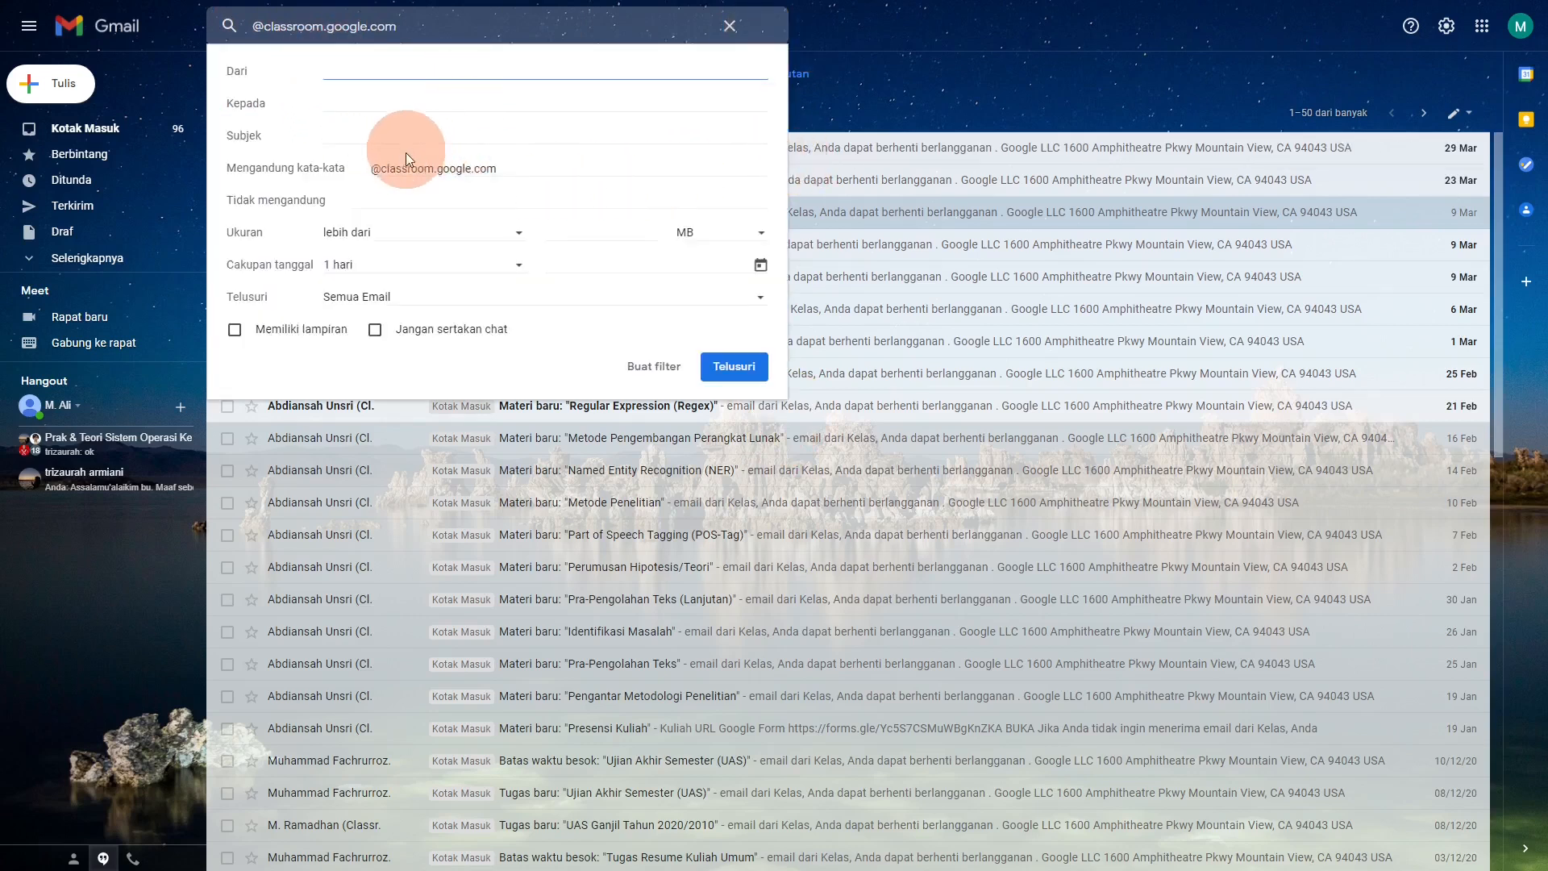
pyautogui.click(375, 167)
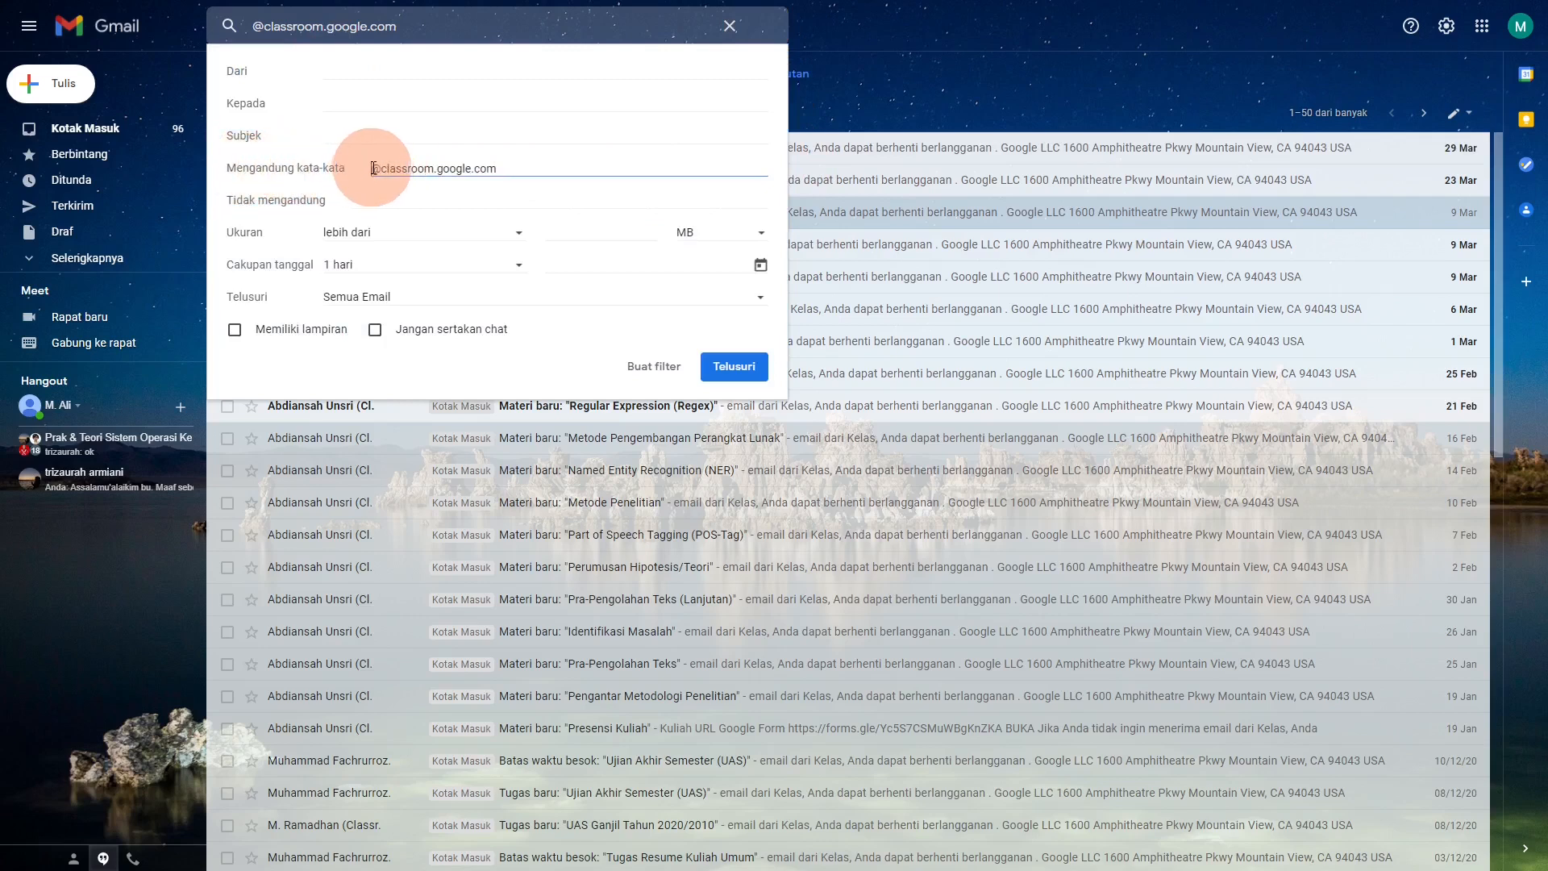
pyautogui.moveTo(373, 167); pyautogui.dragTo(439, 178)
pyautogui.click(423, 168)
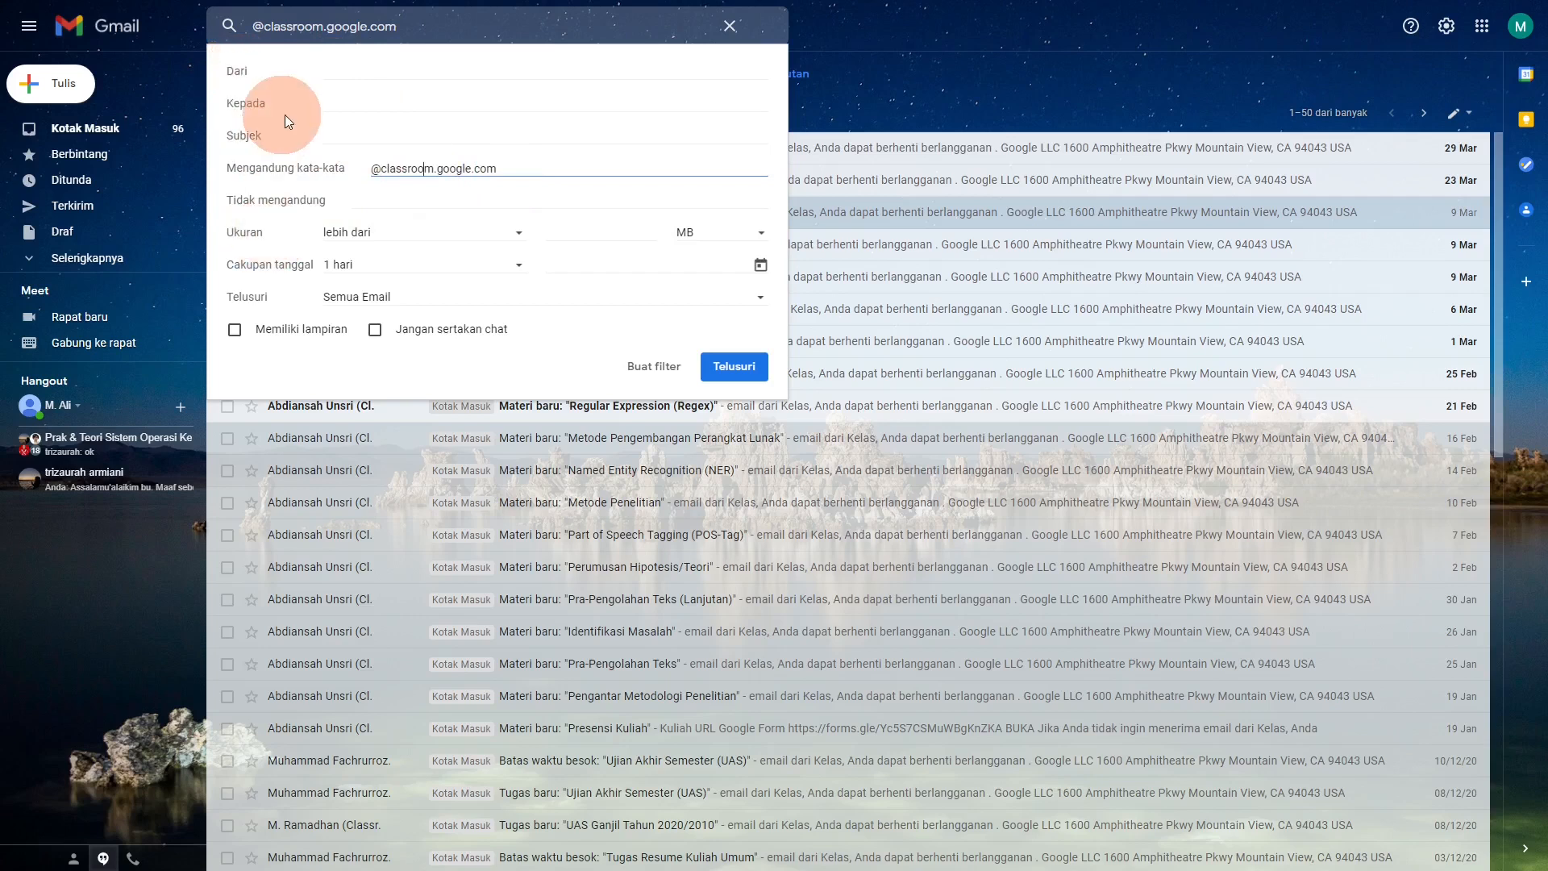
pyautogui.click(350, 106)
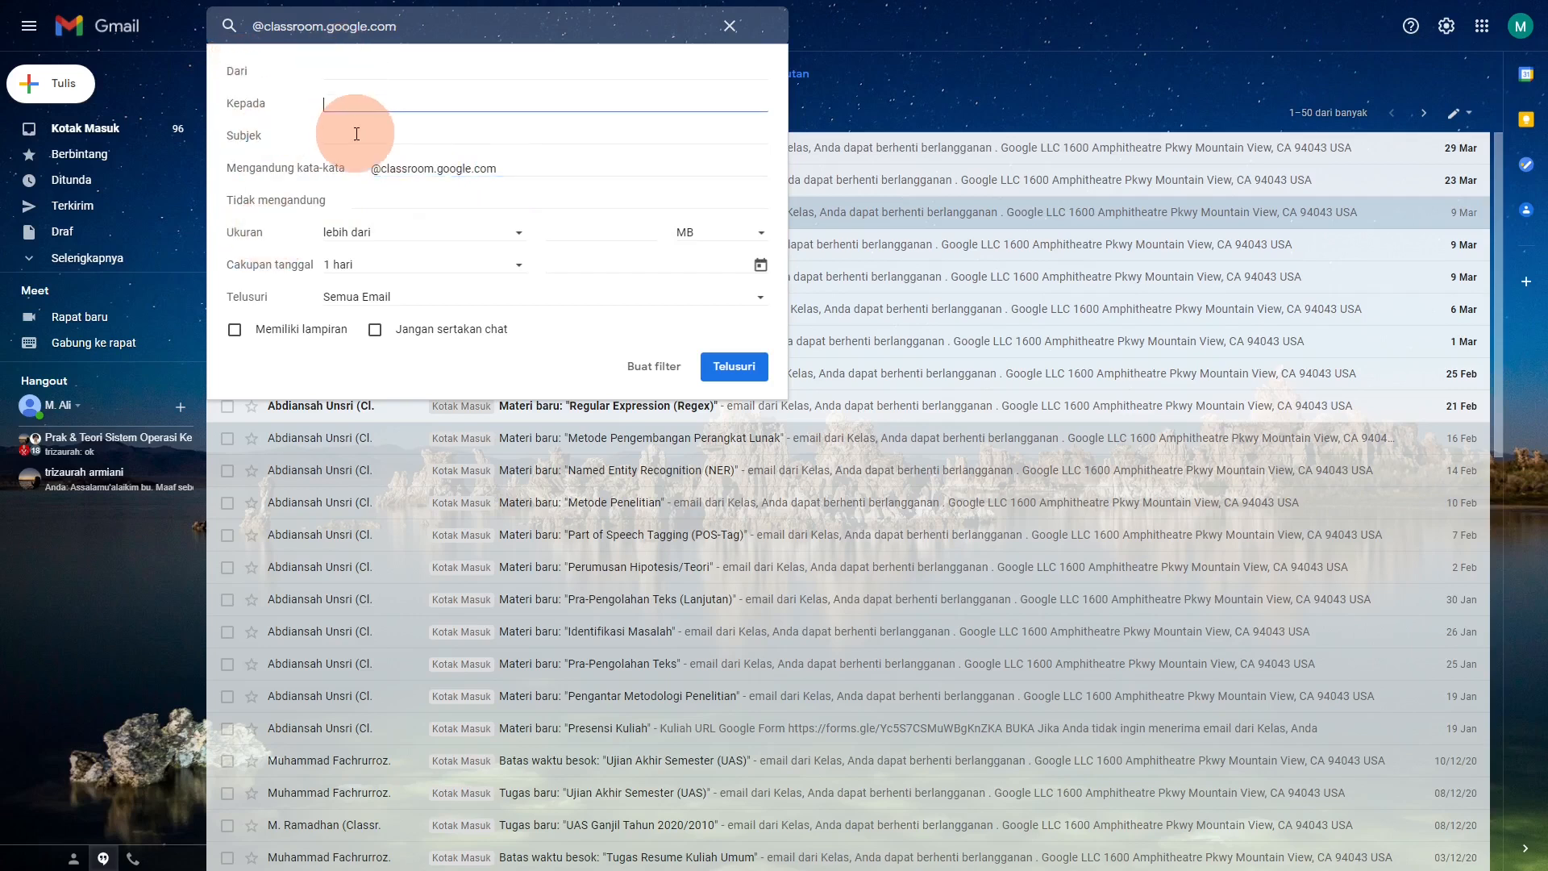
pyautogui.click(357, 137)
pyautogui.moveTo(370, 170); pyautogui.dragTo(532, 184)
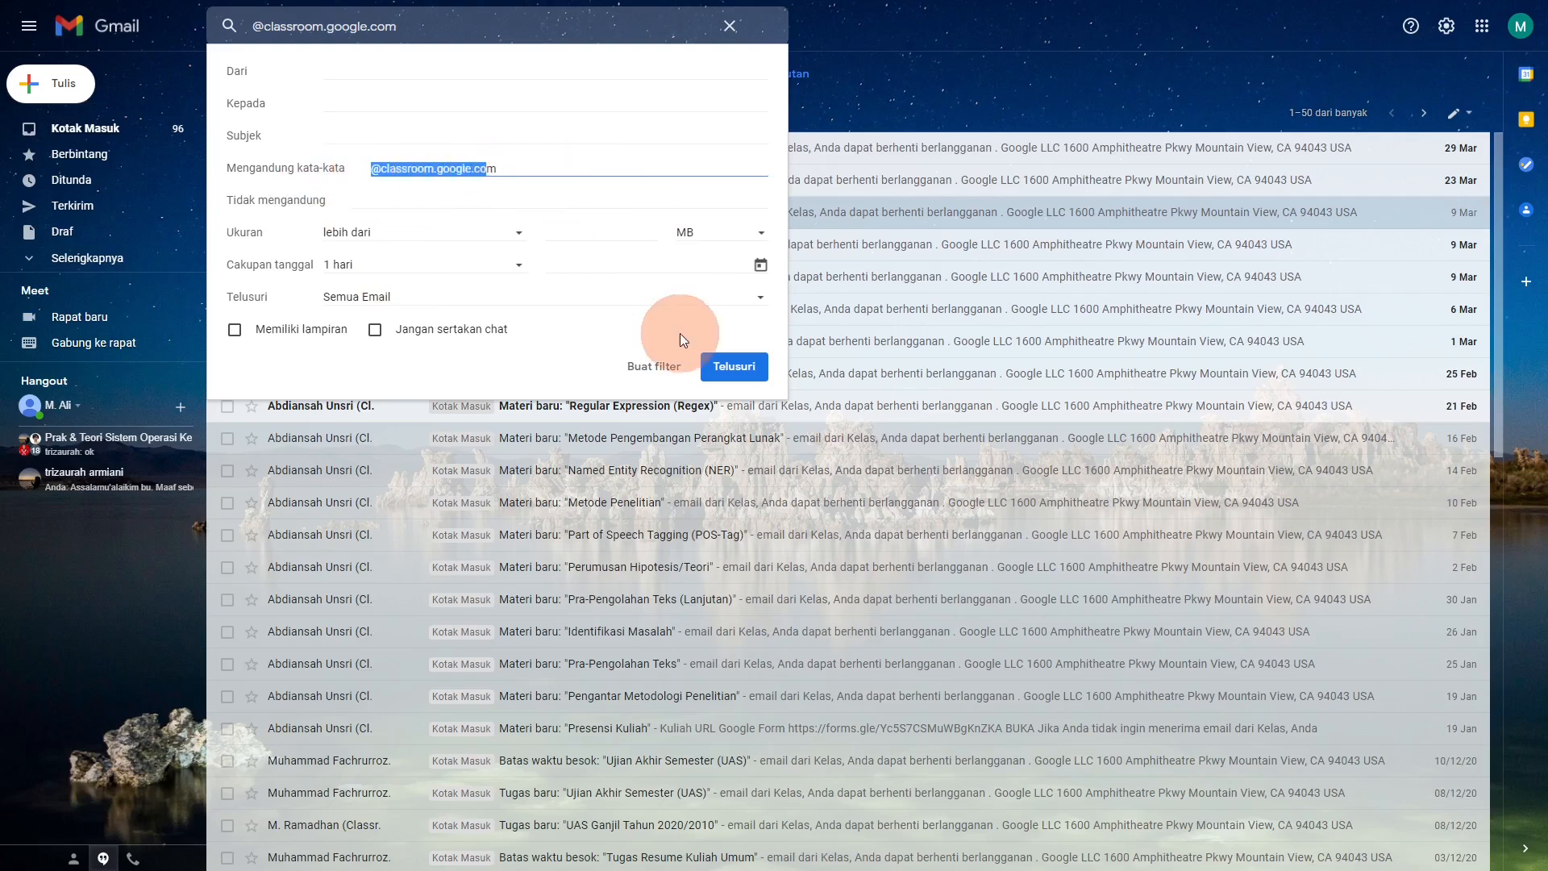
pyautogui.click(633, 370)
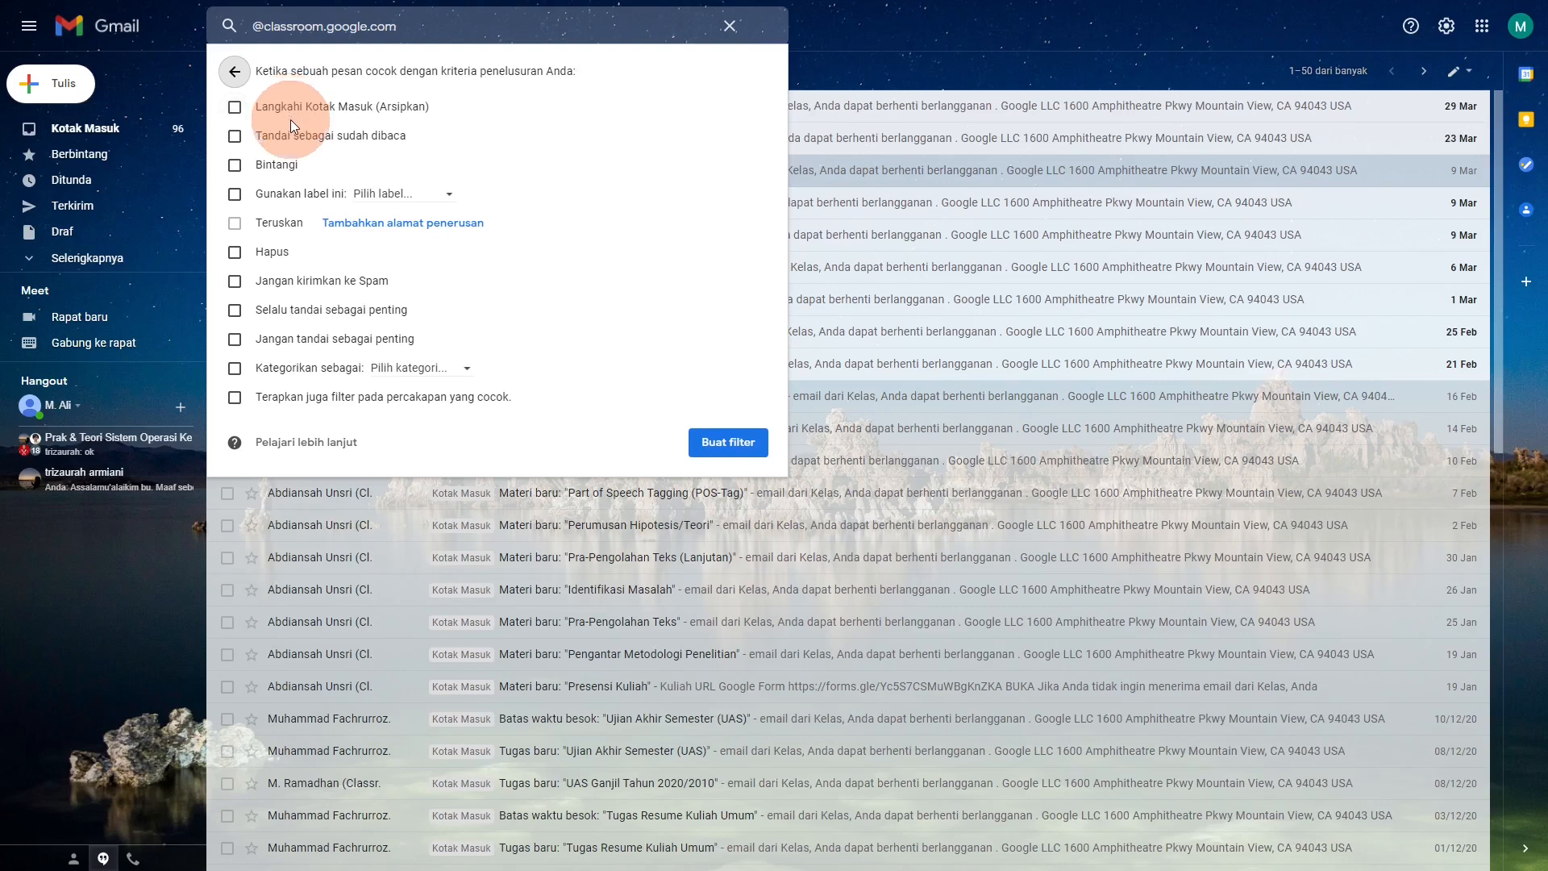
# Step: Set the filter to skip the inbox and apply a new label named "Kuliah"
pyautogui.click(234, 109)
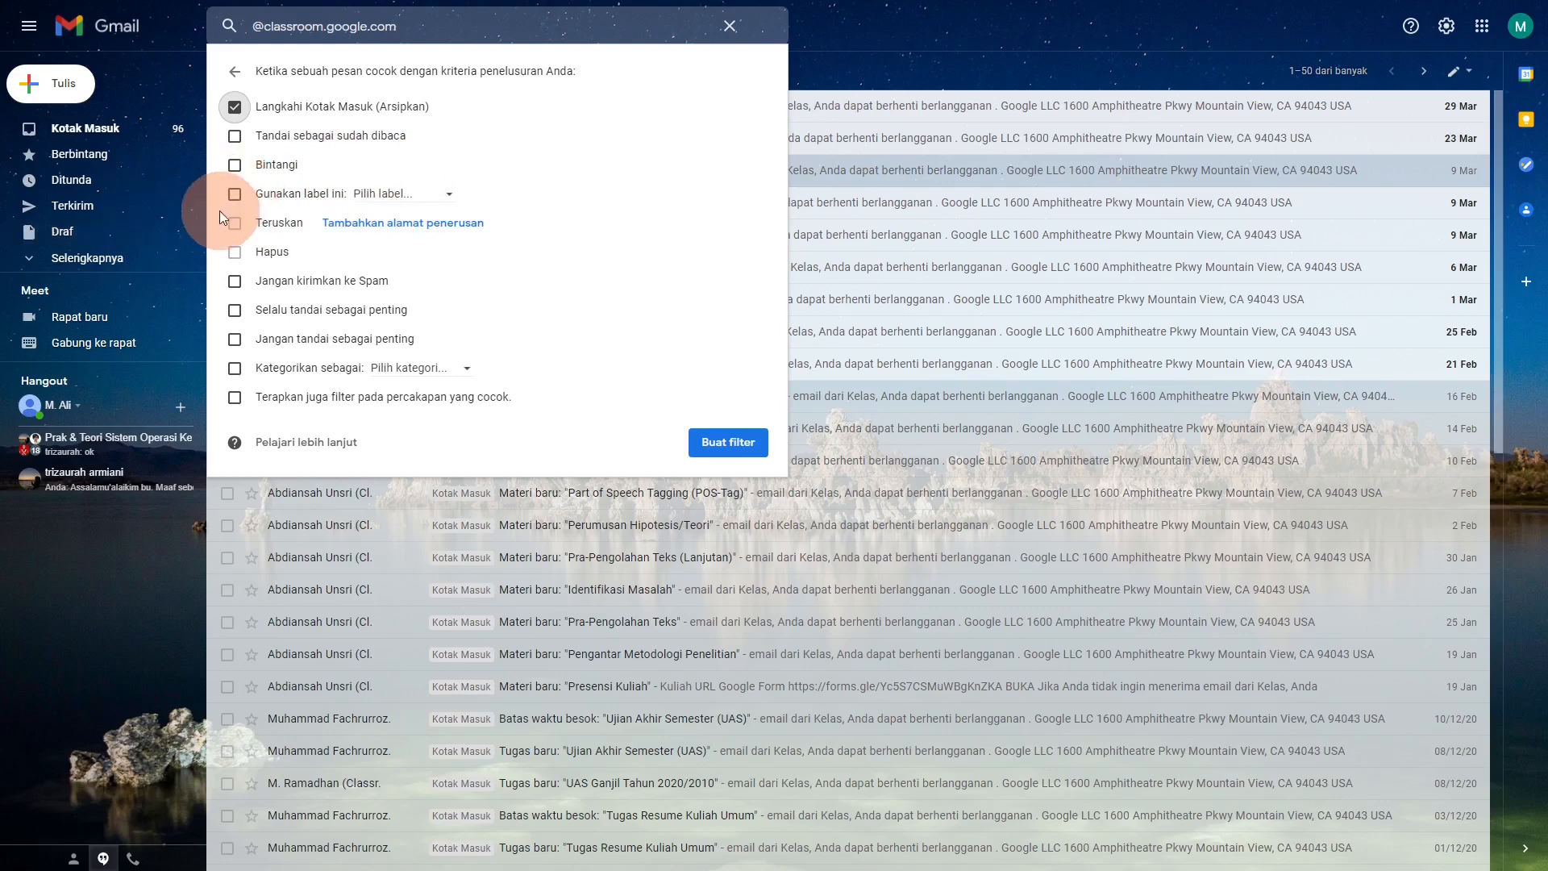
pyautogui.click(234, 194)
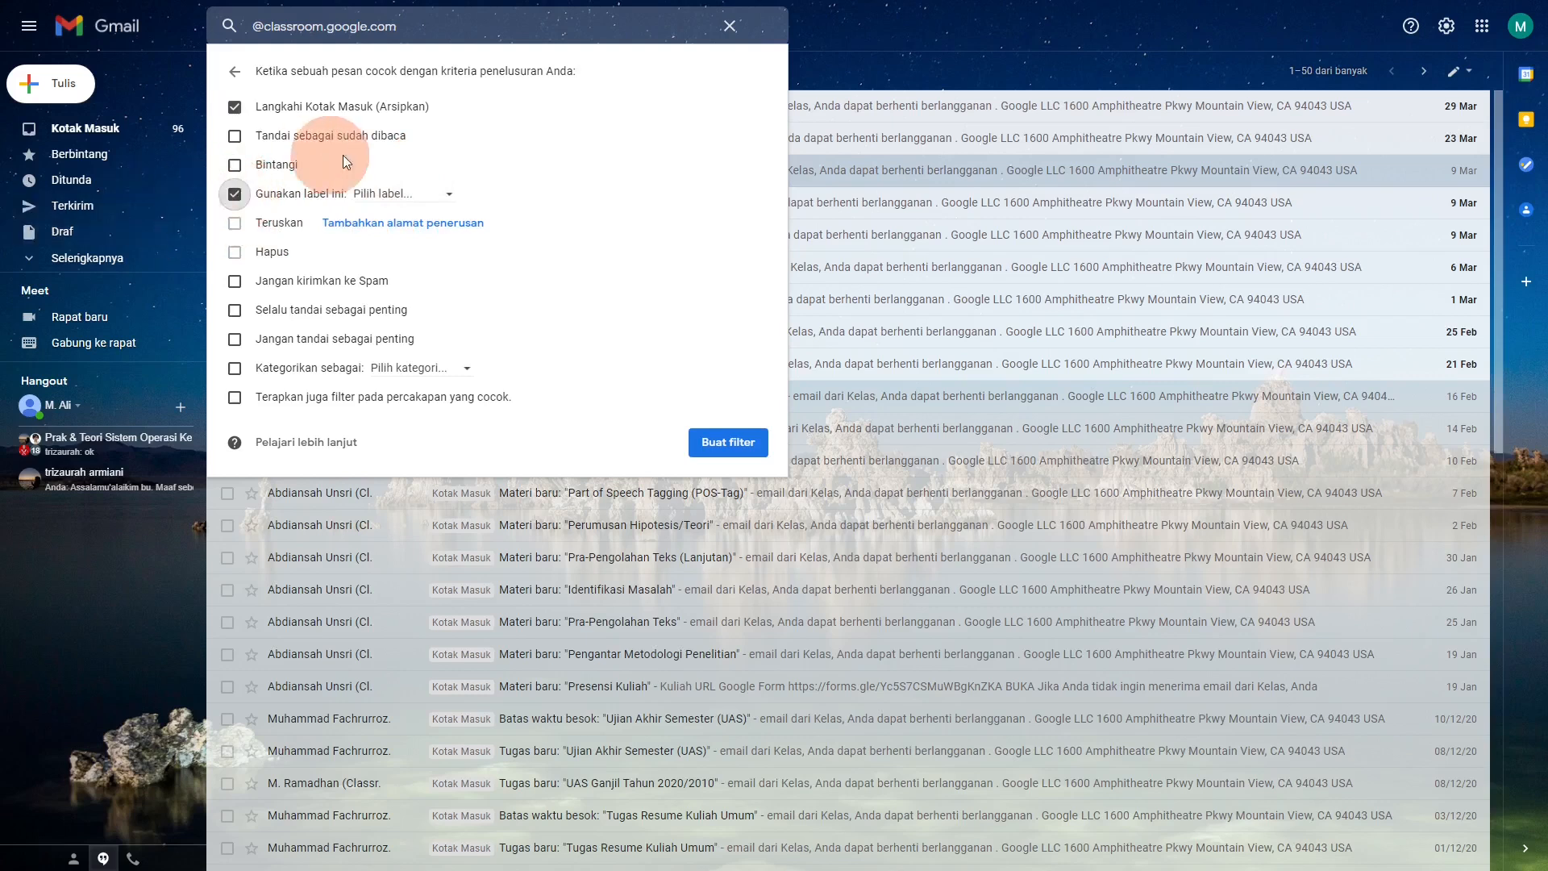
pyautogui.click(373, 196)
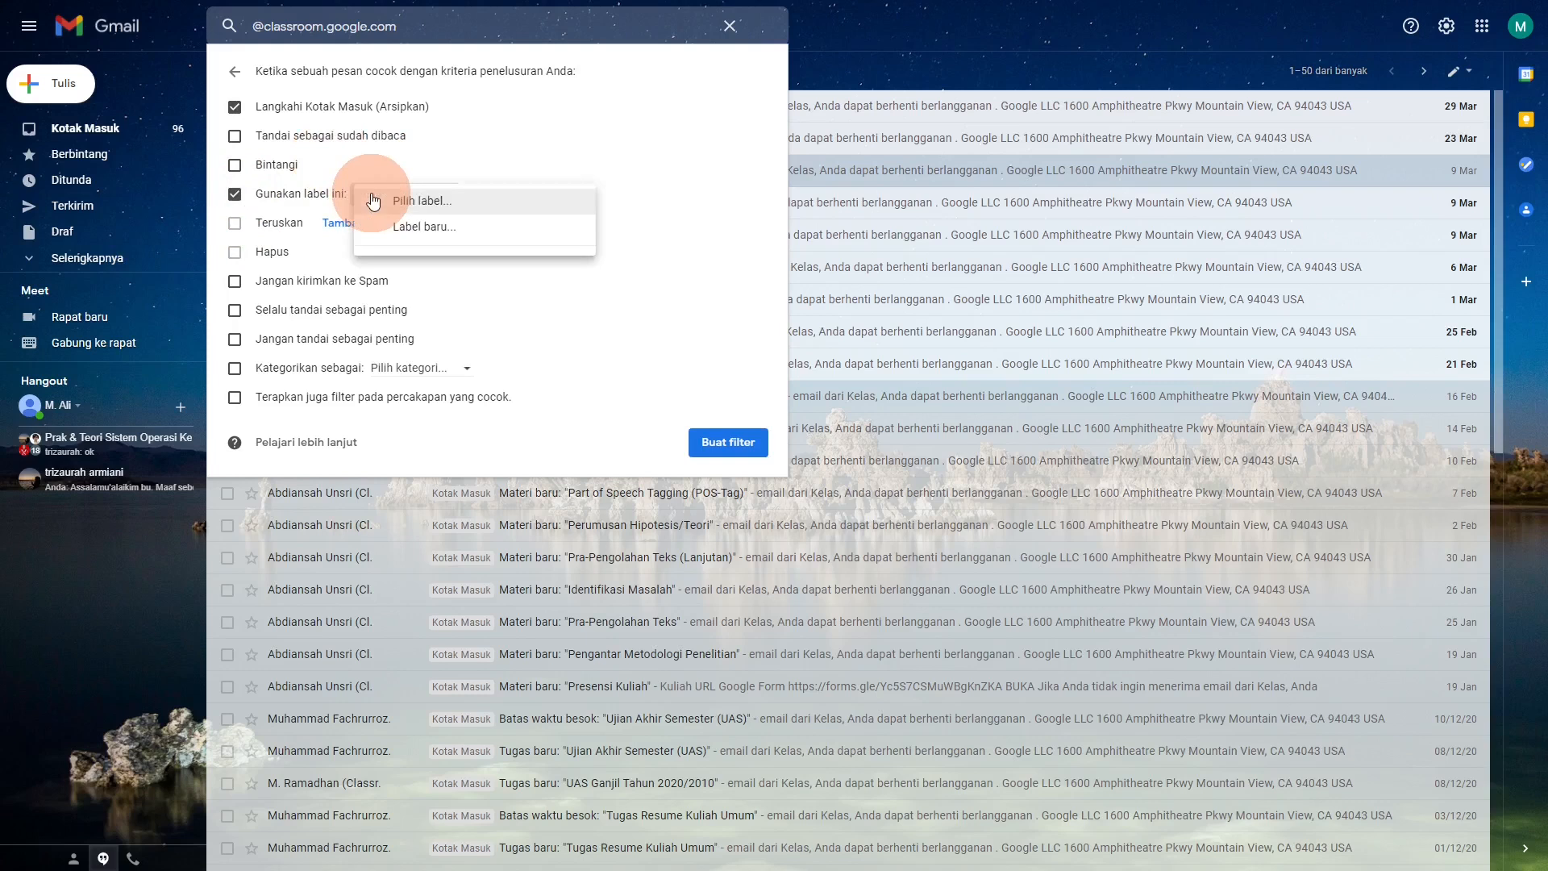
pyautogui.click(424, 228)
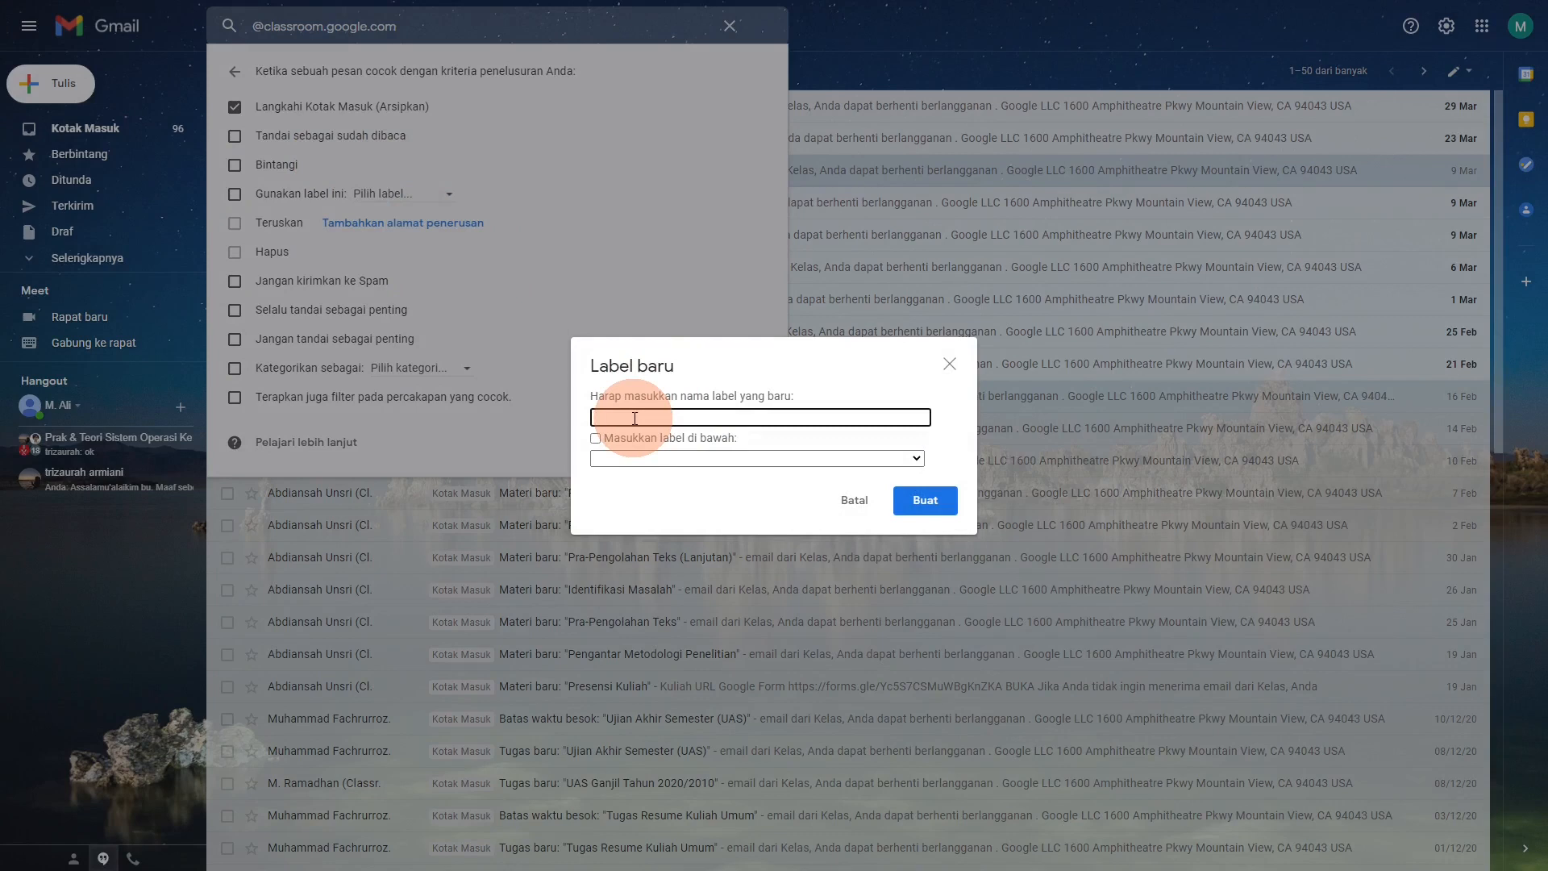
pyautogui.write('Kuliah')
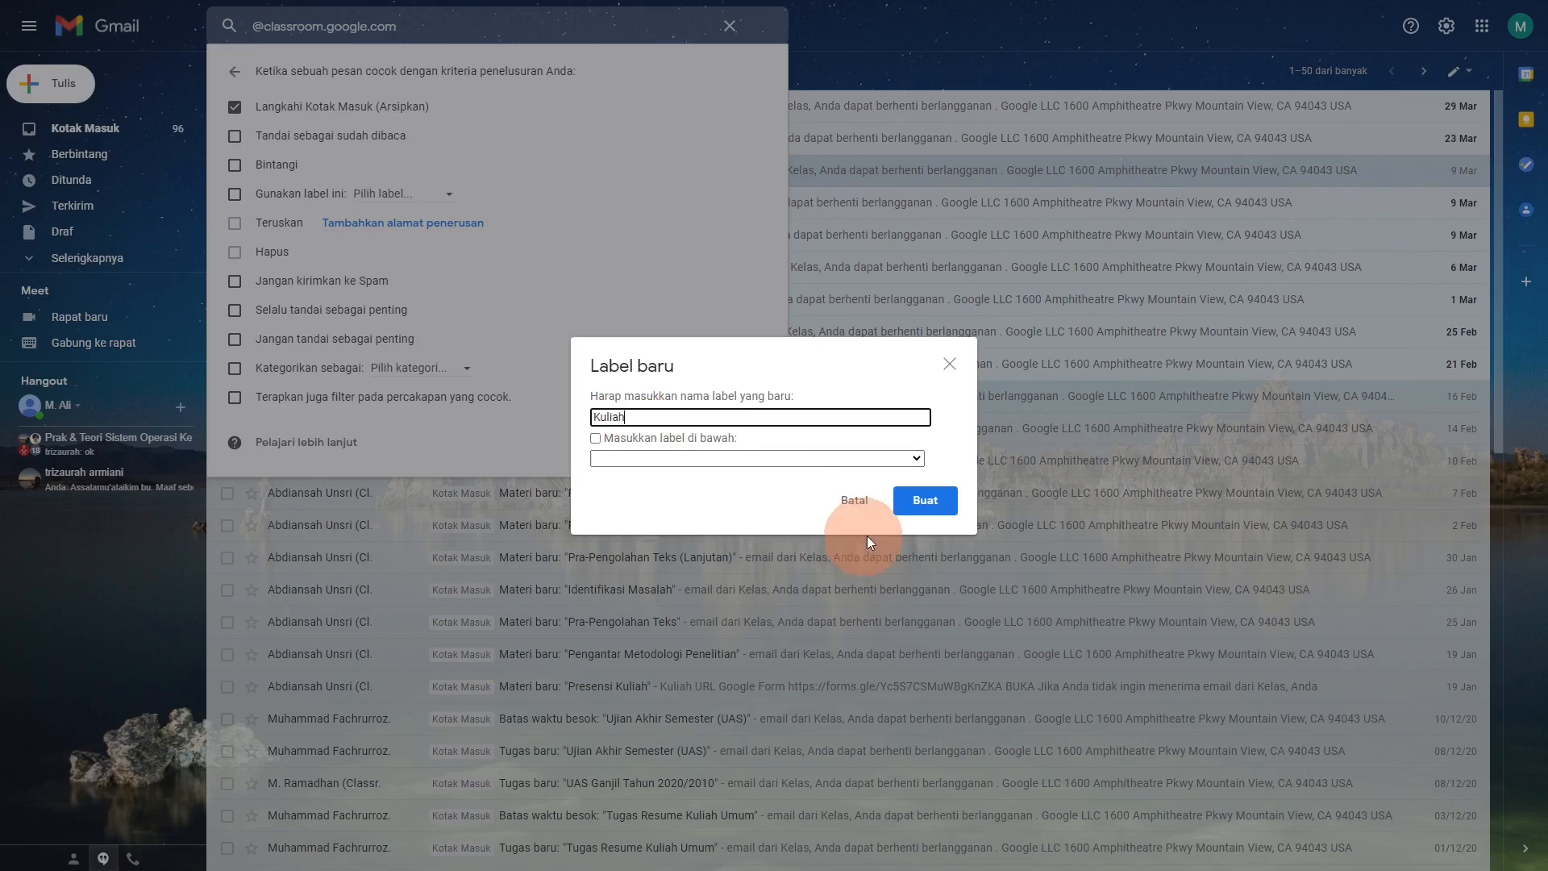
pyautogui.click(912, 506)
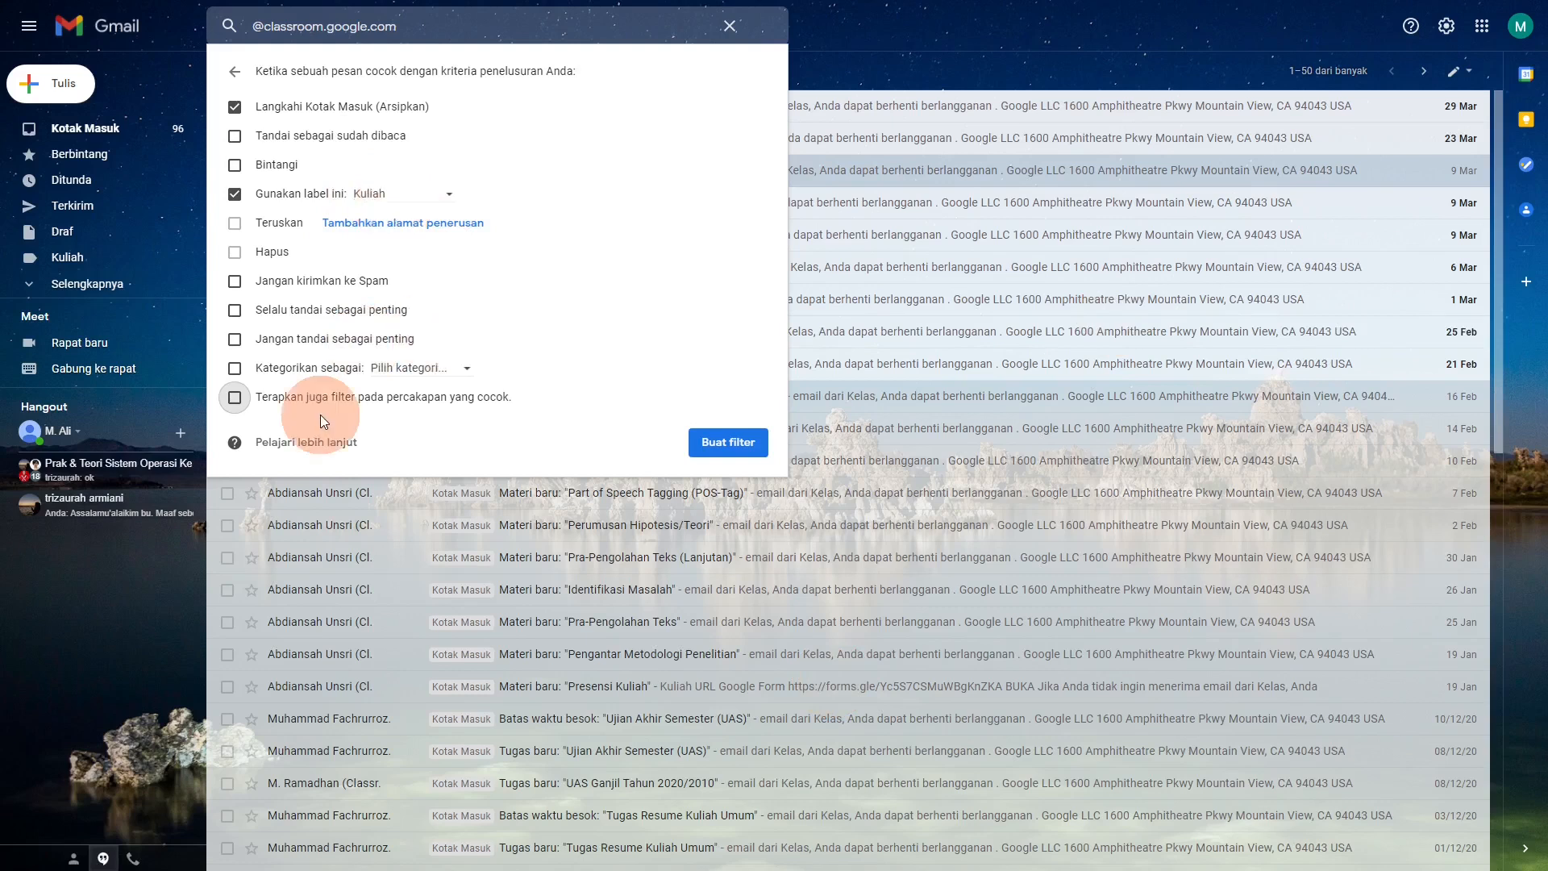
# Step: Apply the filter to existing matching conversations as well and create it
pyautogui.click(234, 397)
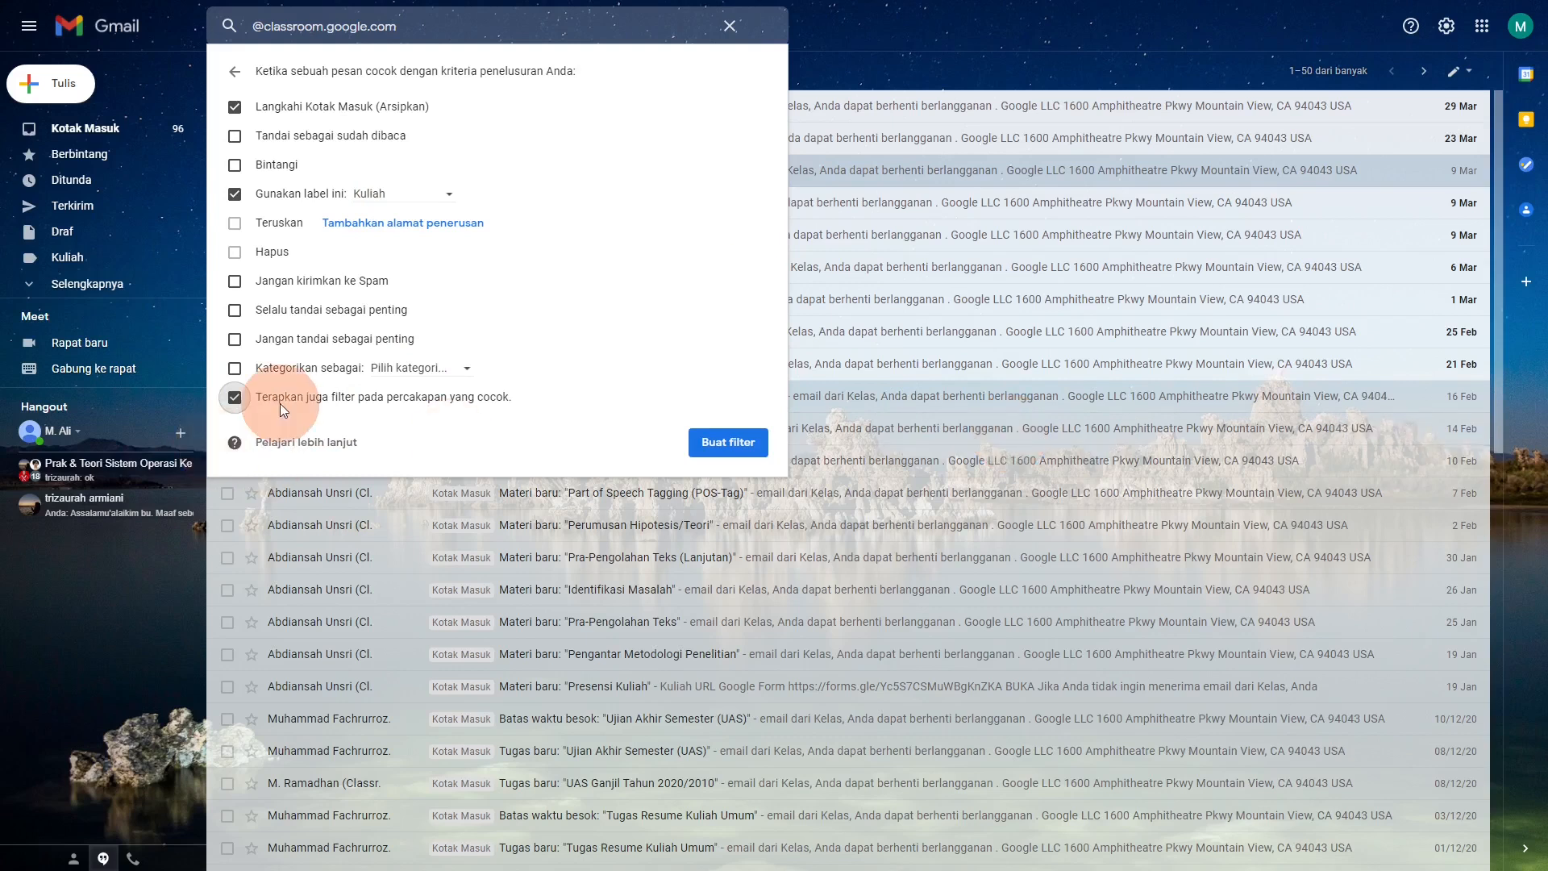
pyautogui.click(709, 452)
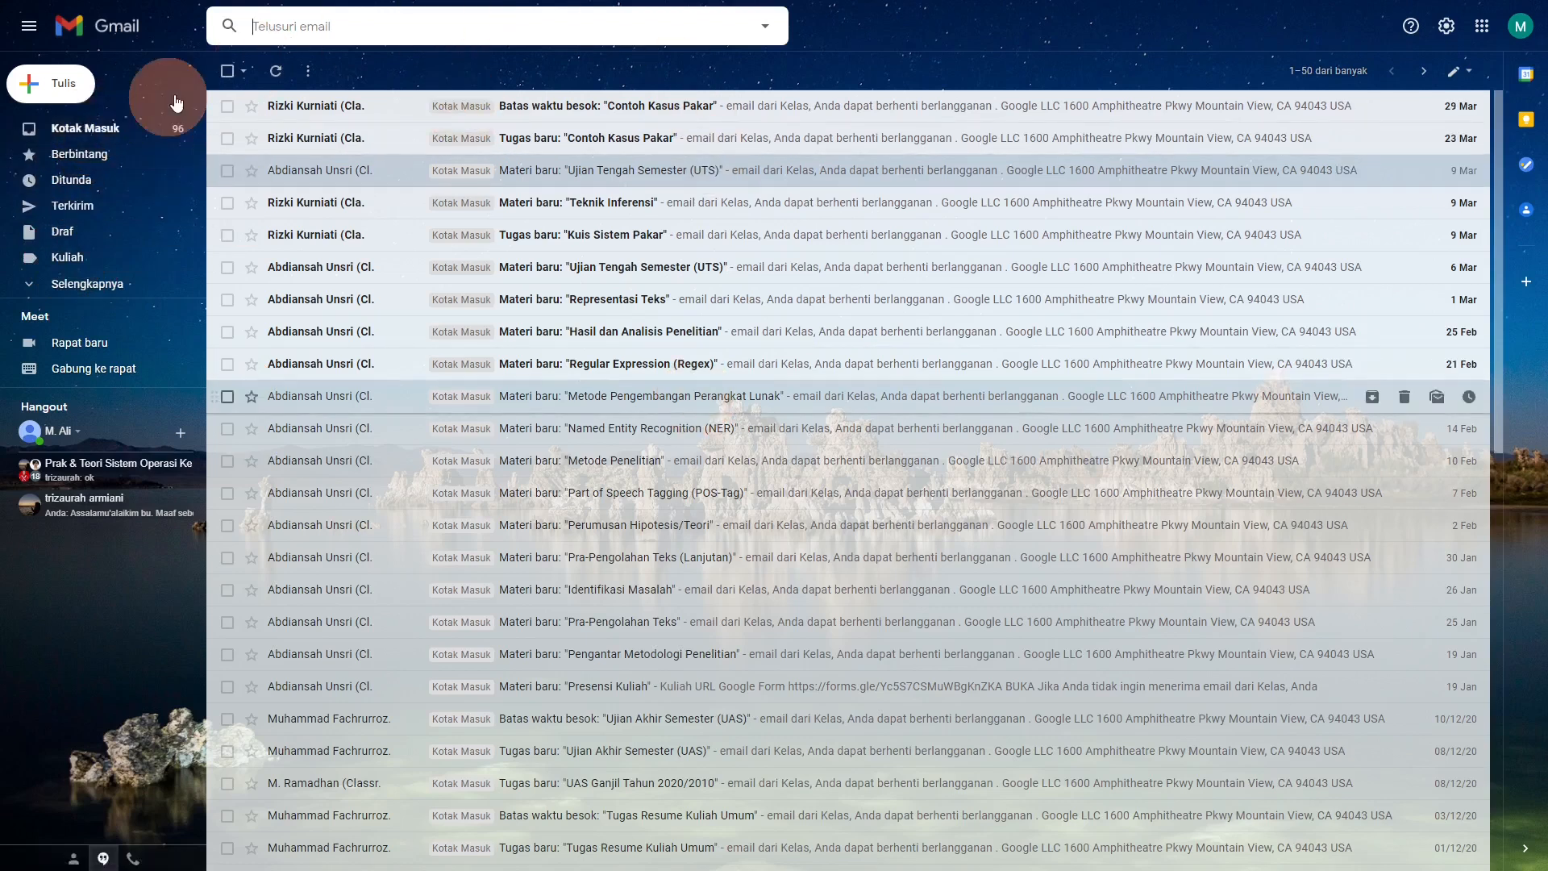
# Step: Refresh the inbox to check it for remaining Classroom emails, and view the emails under the "Kuliah" label
pyautogui.click(73, 131)
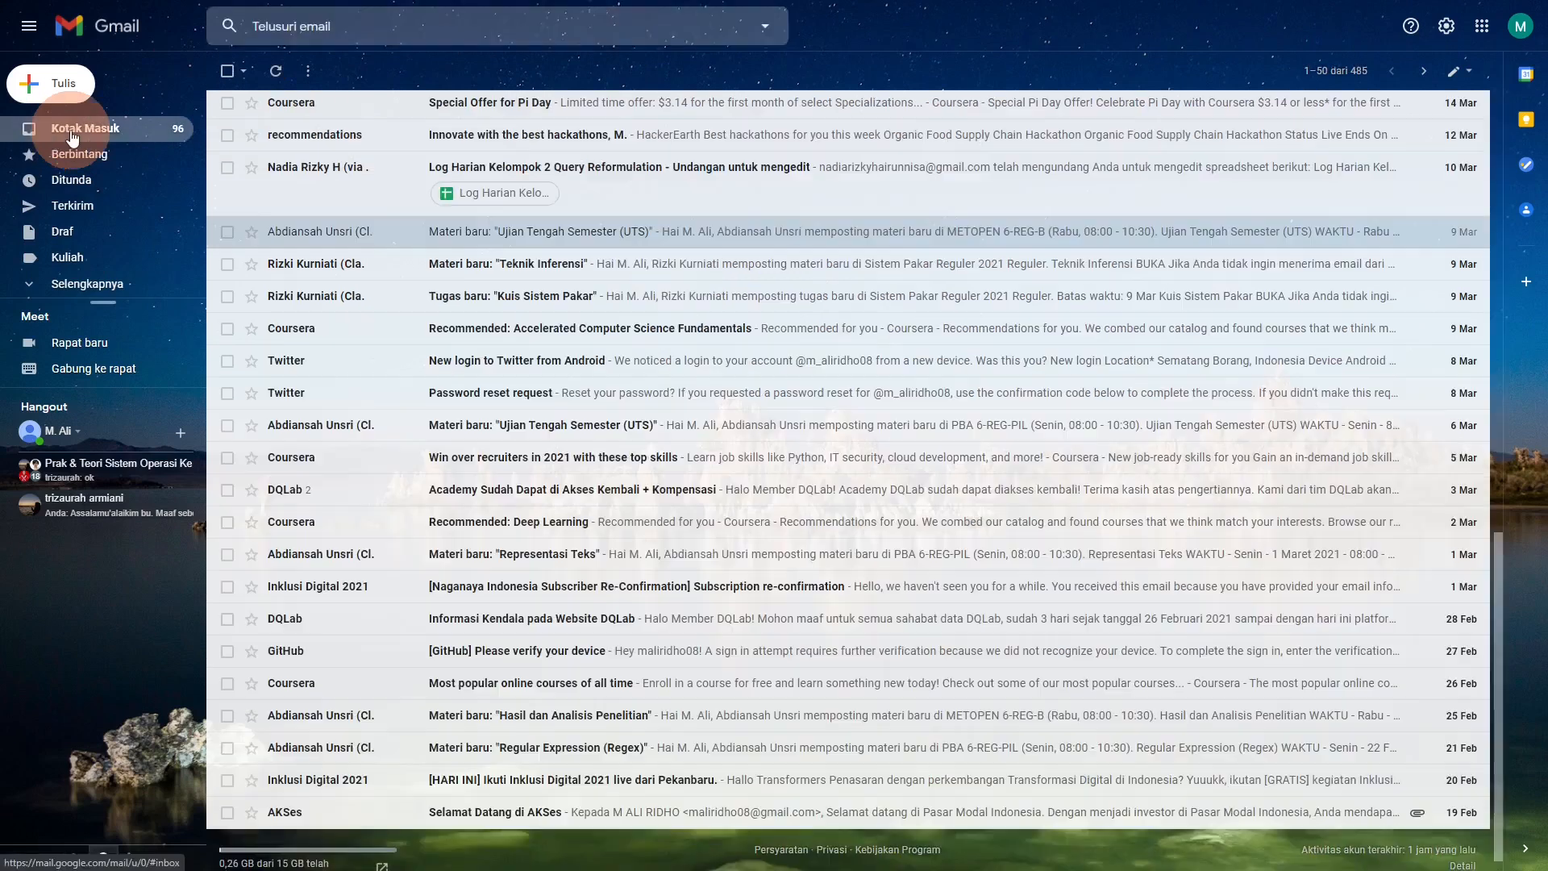
pyautogui.click(421, 306)
pyautogui.scroll(5, 422, 309)
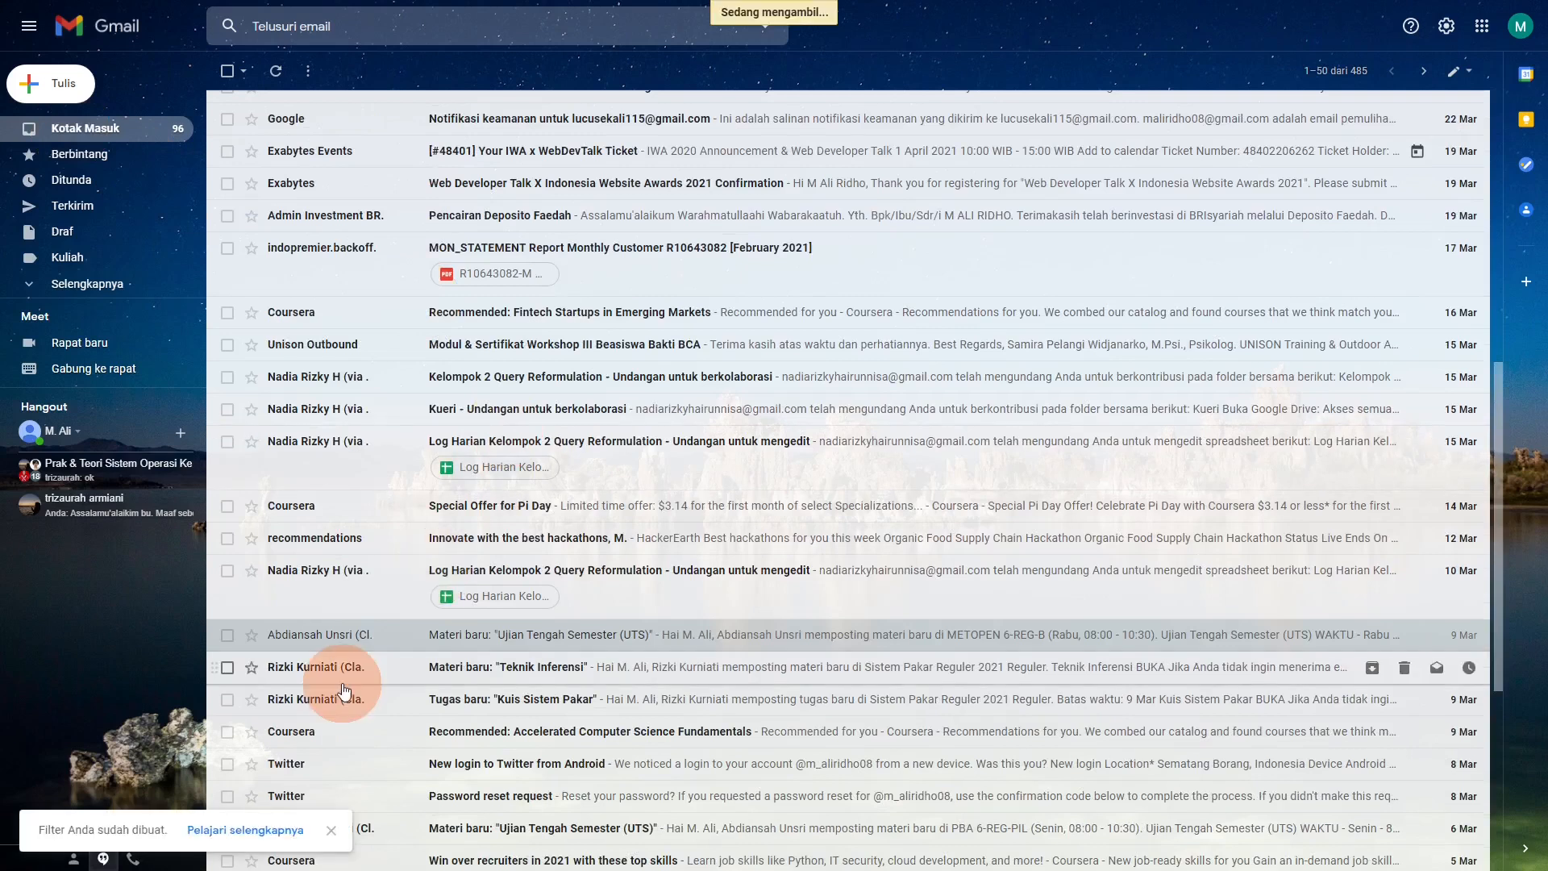
pyautogui.scroll(-2, 345, 691)
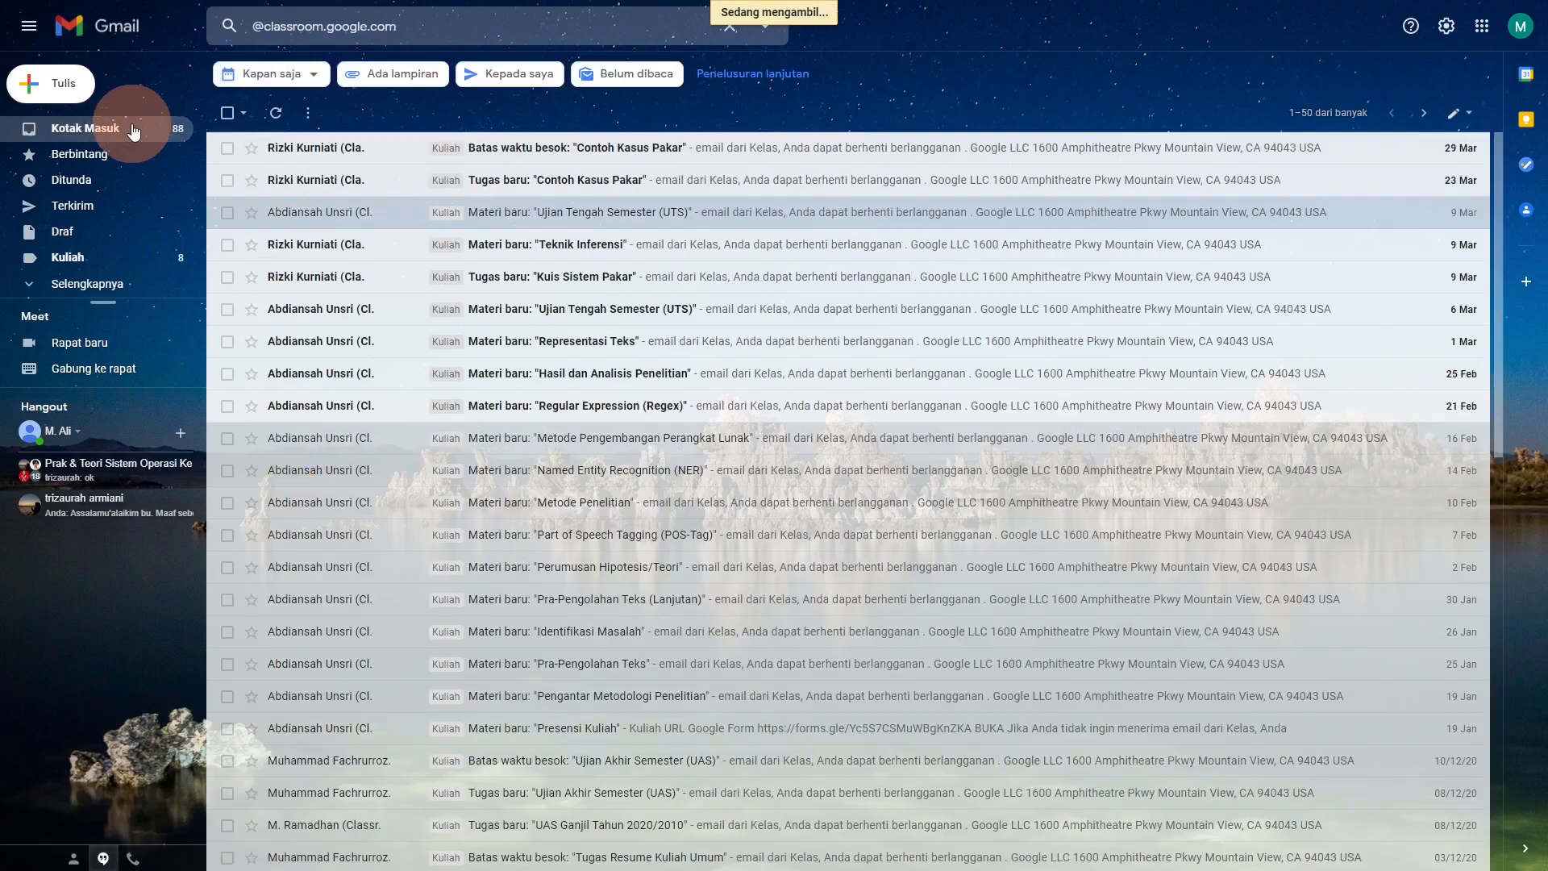
pyautogui.click(271, 81)
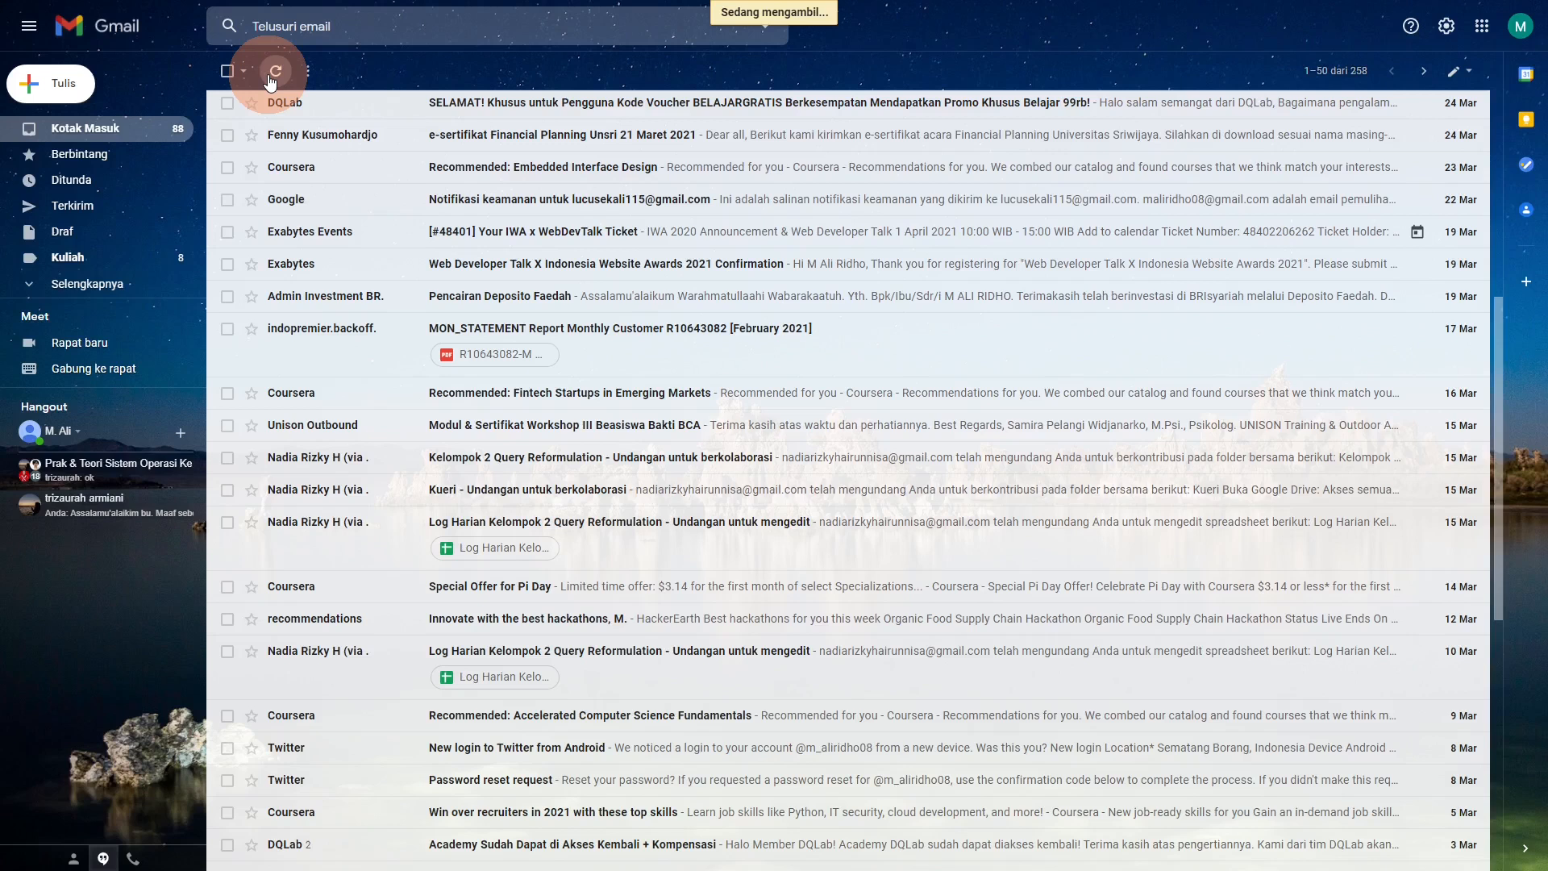
pyautogui.click(178, 138)
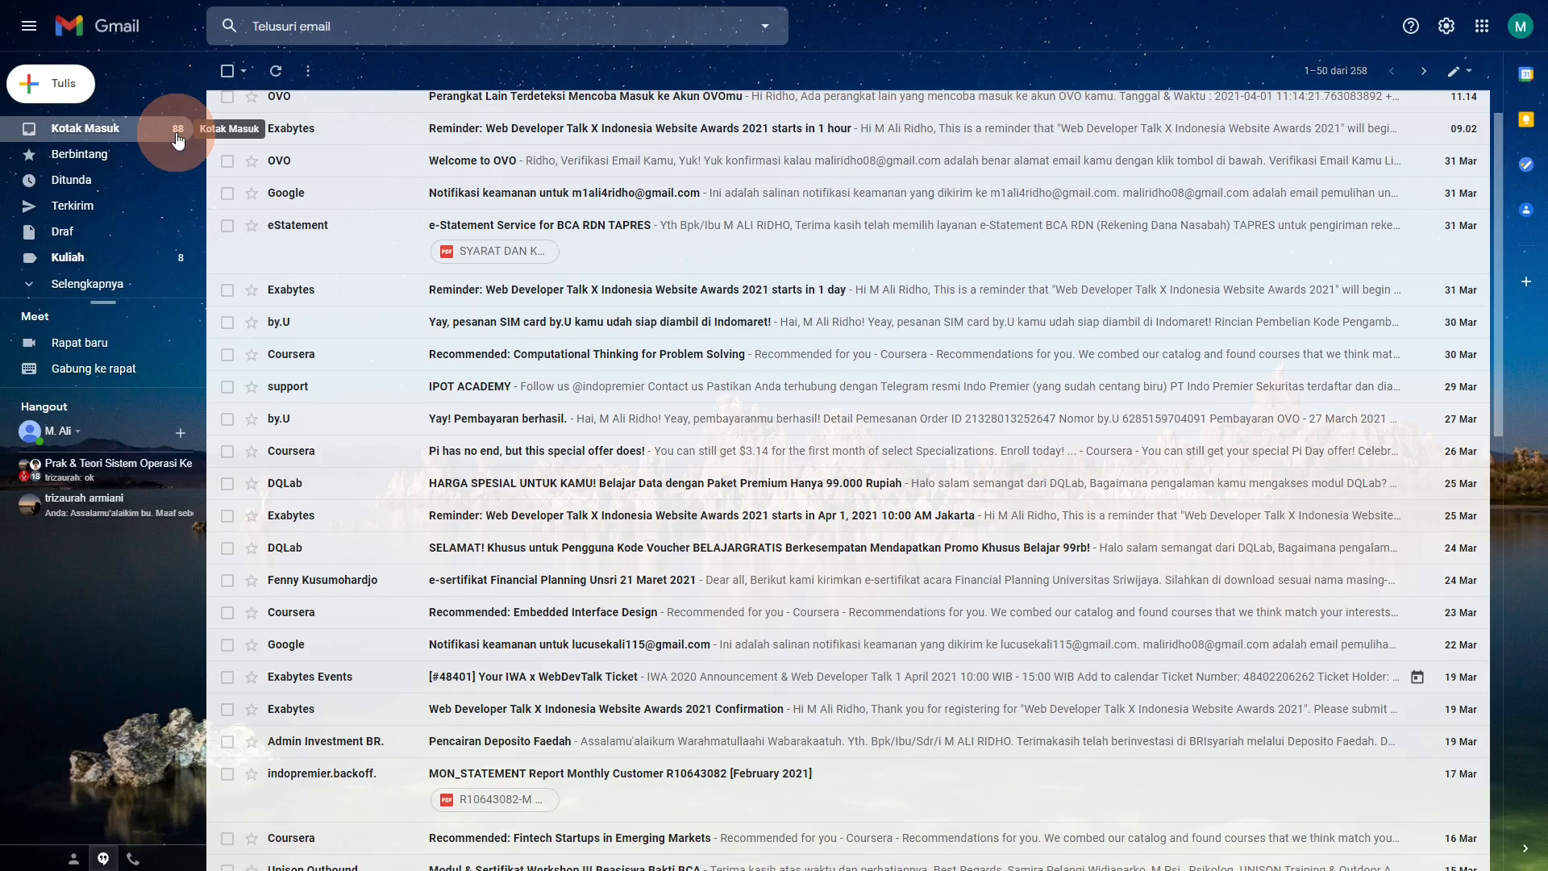
pyautogui.click(68, 257)
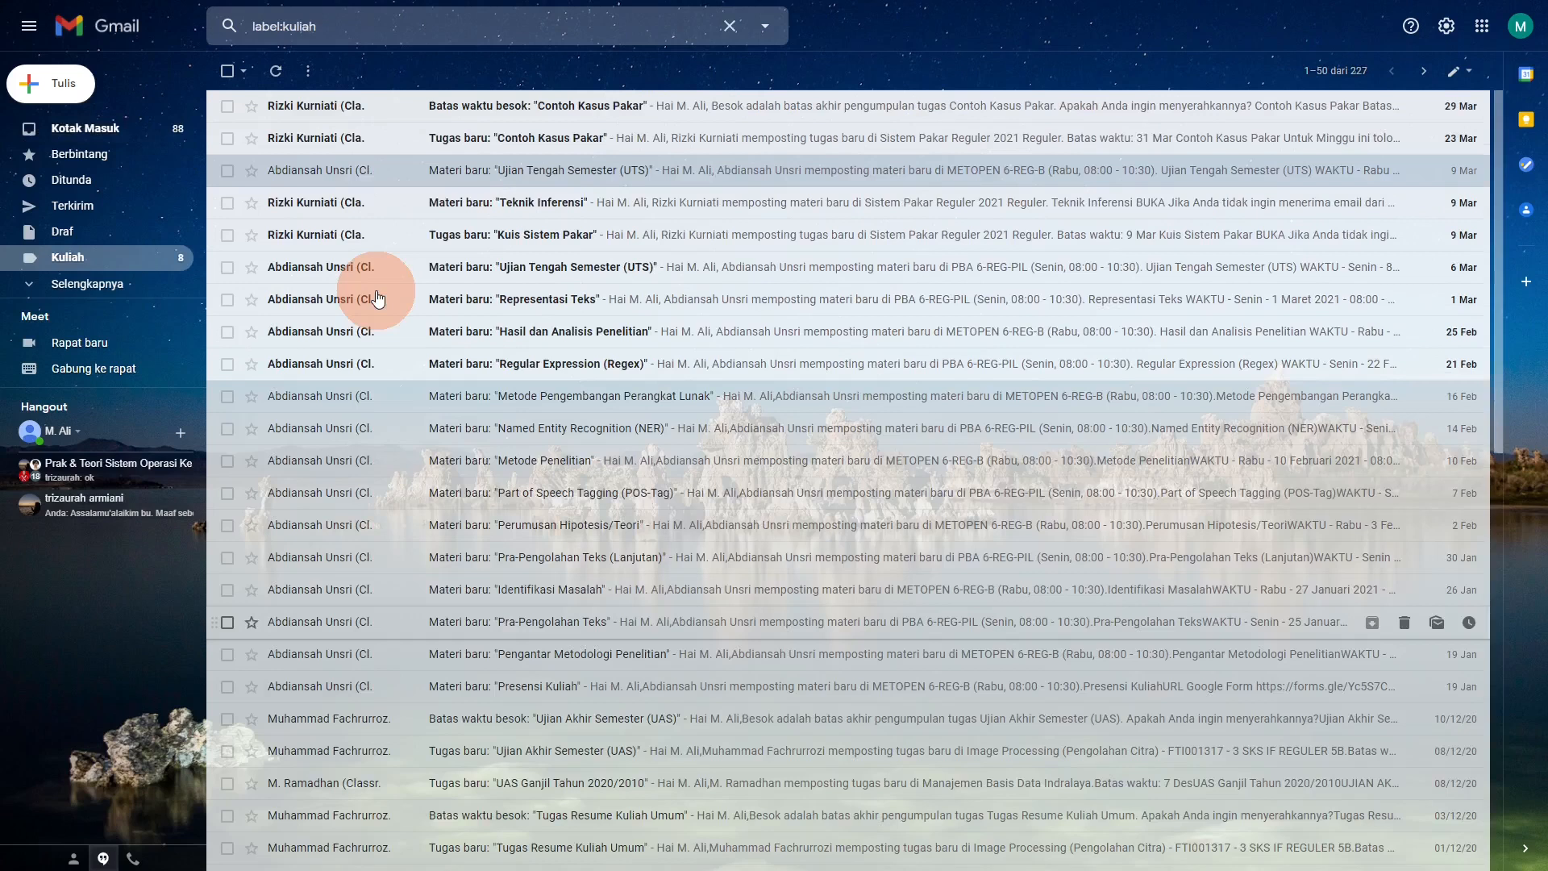
pyautogui.click(132, 131)
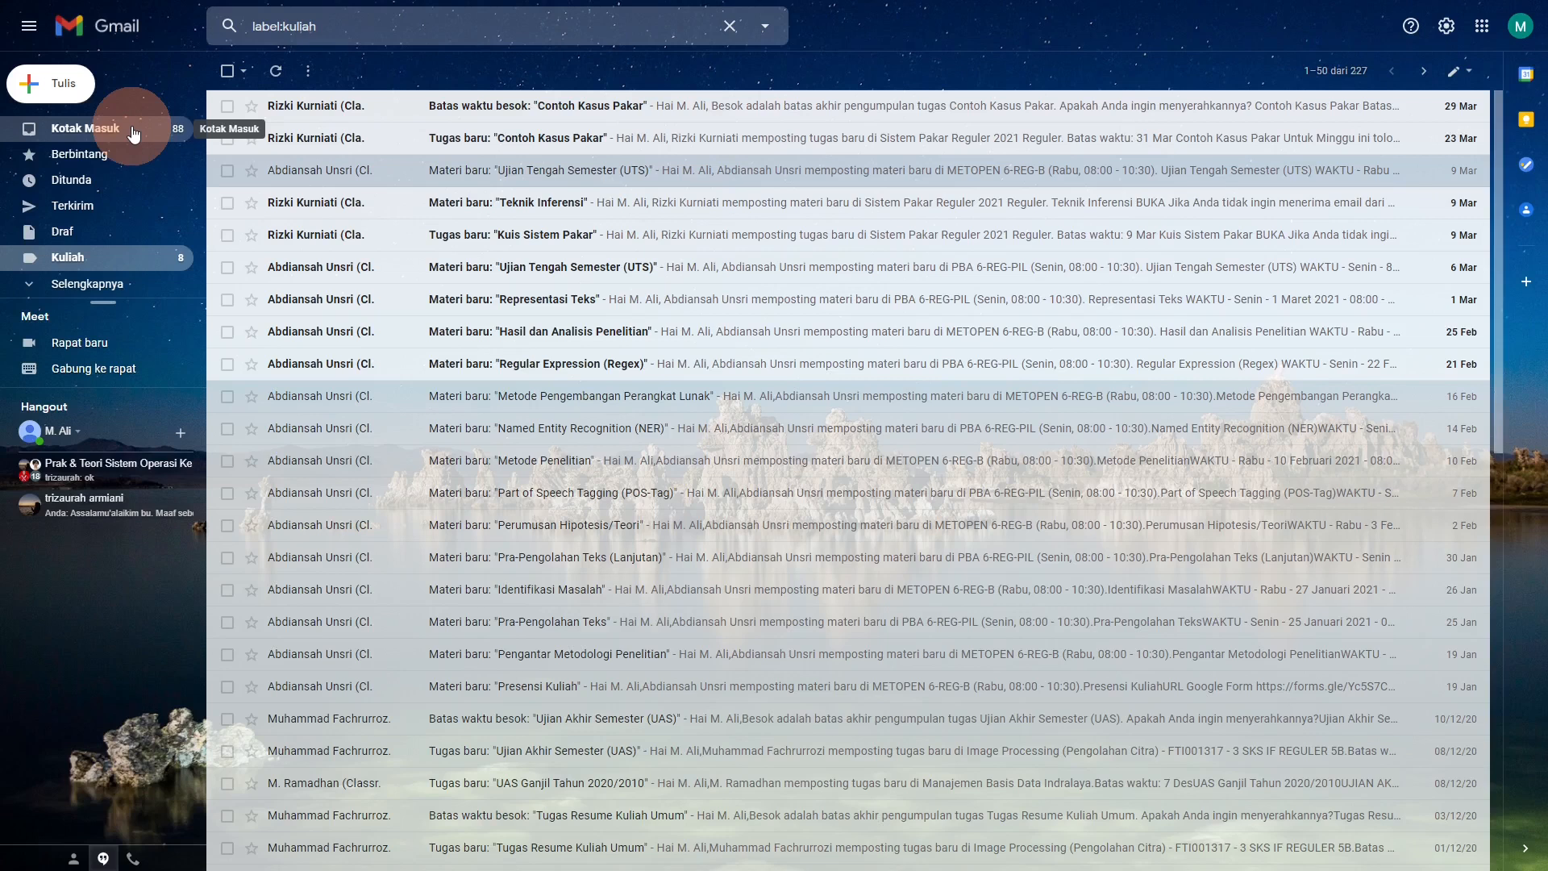
# Step: Open the 10 March invitation "Log Harian Kelompok 2 Query Reformulation - Undangan untuk mengedit" from the inbox
pyautogui.click(134, 134)
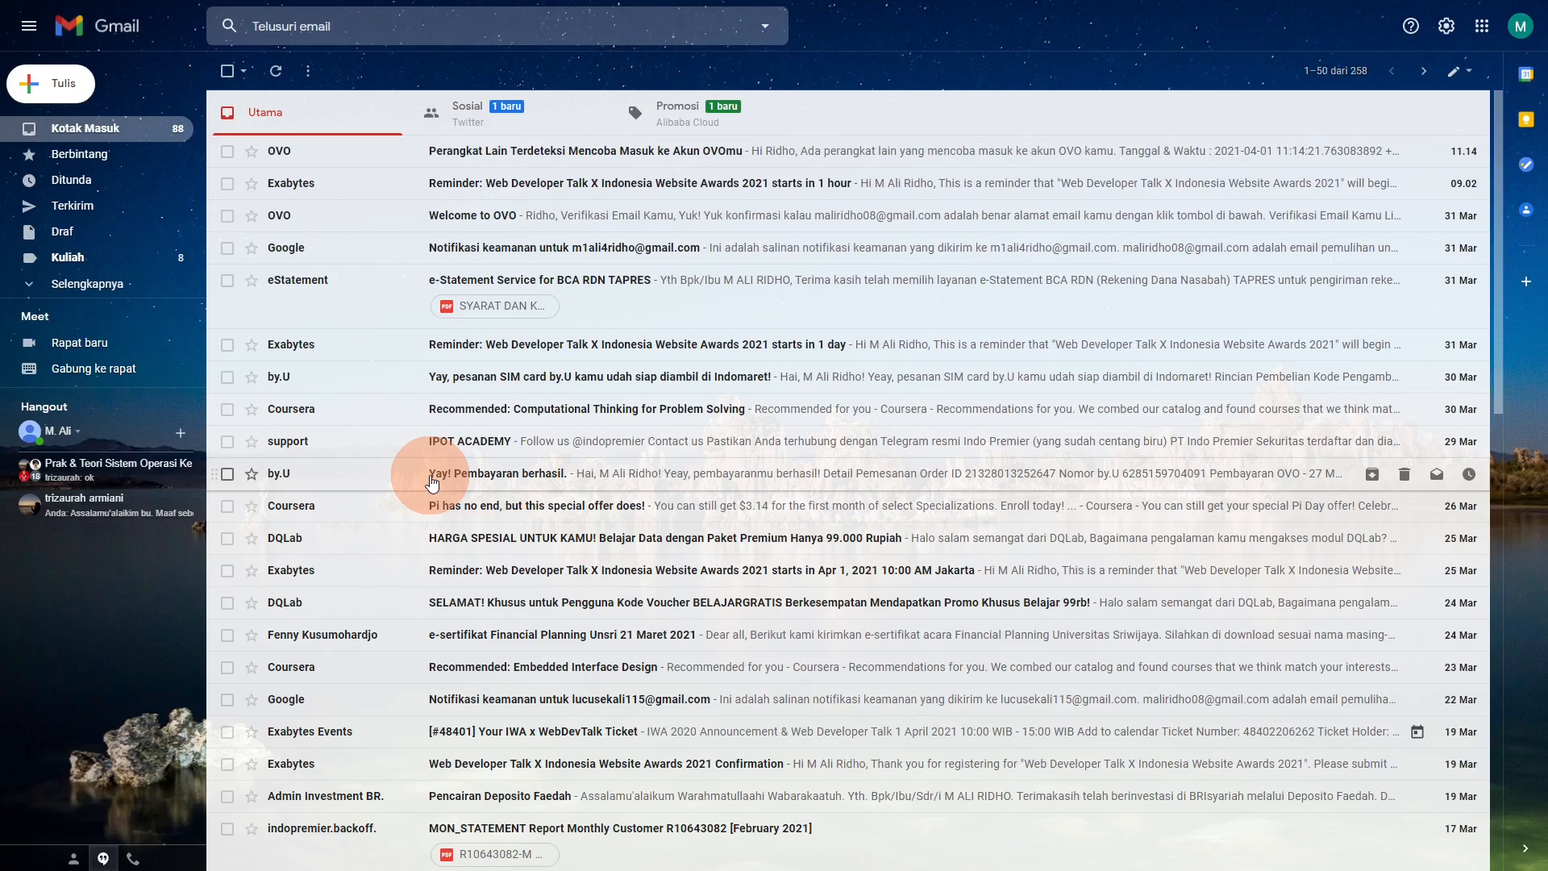
pyautogui.scroll(-10, 309, 360)
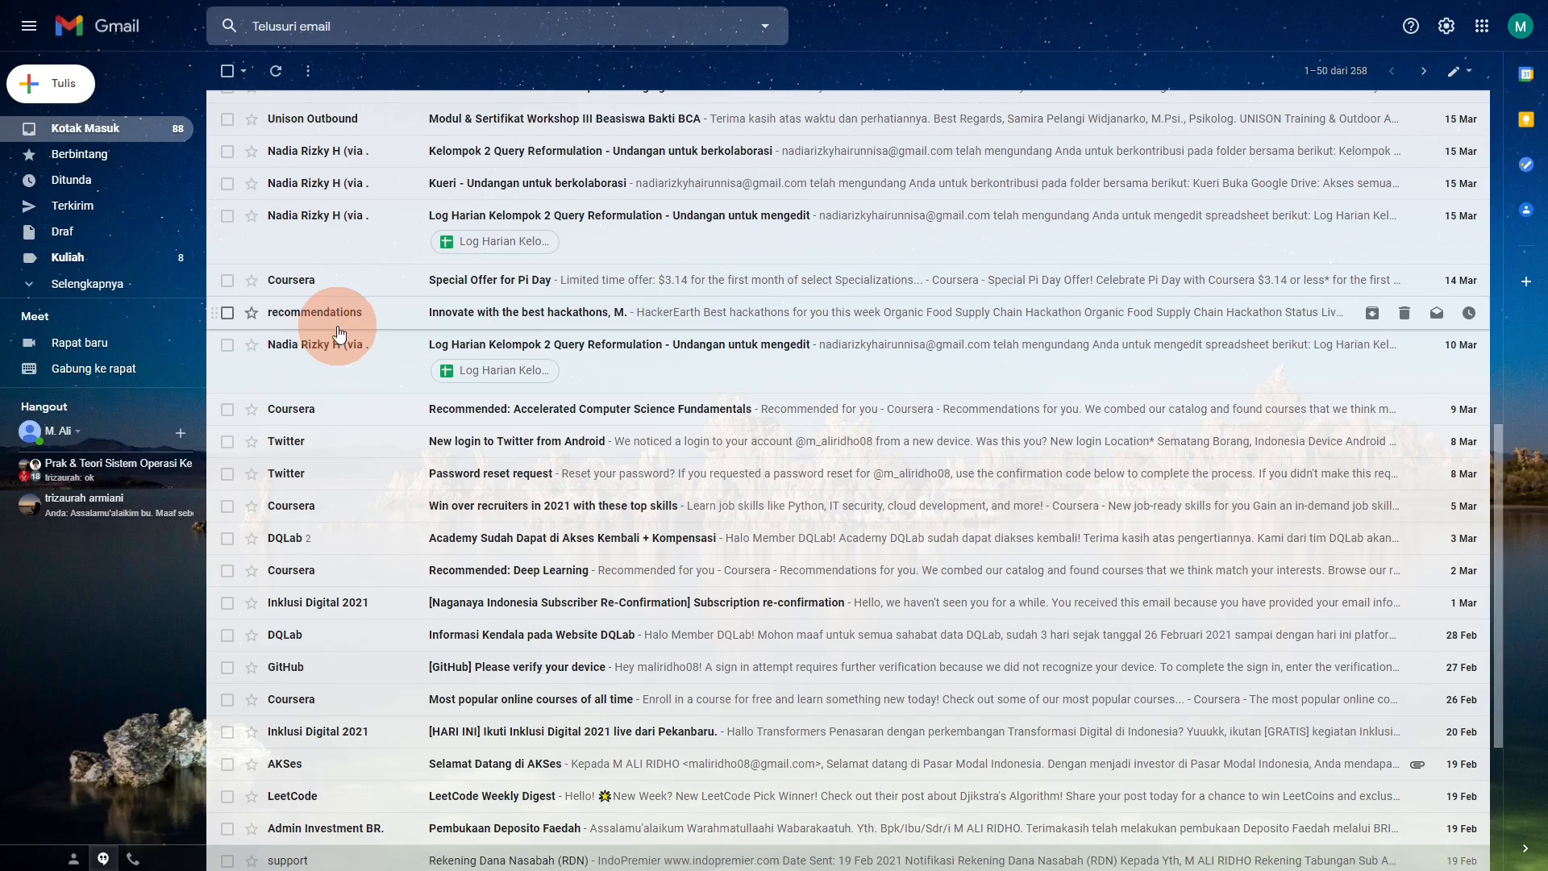
pyautogui.click(340, 334)
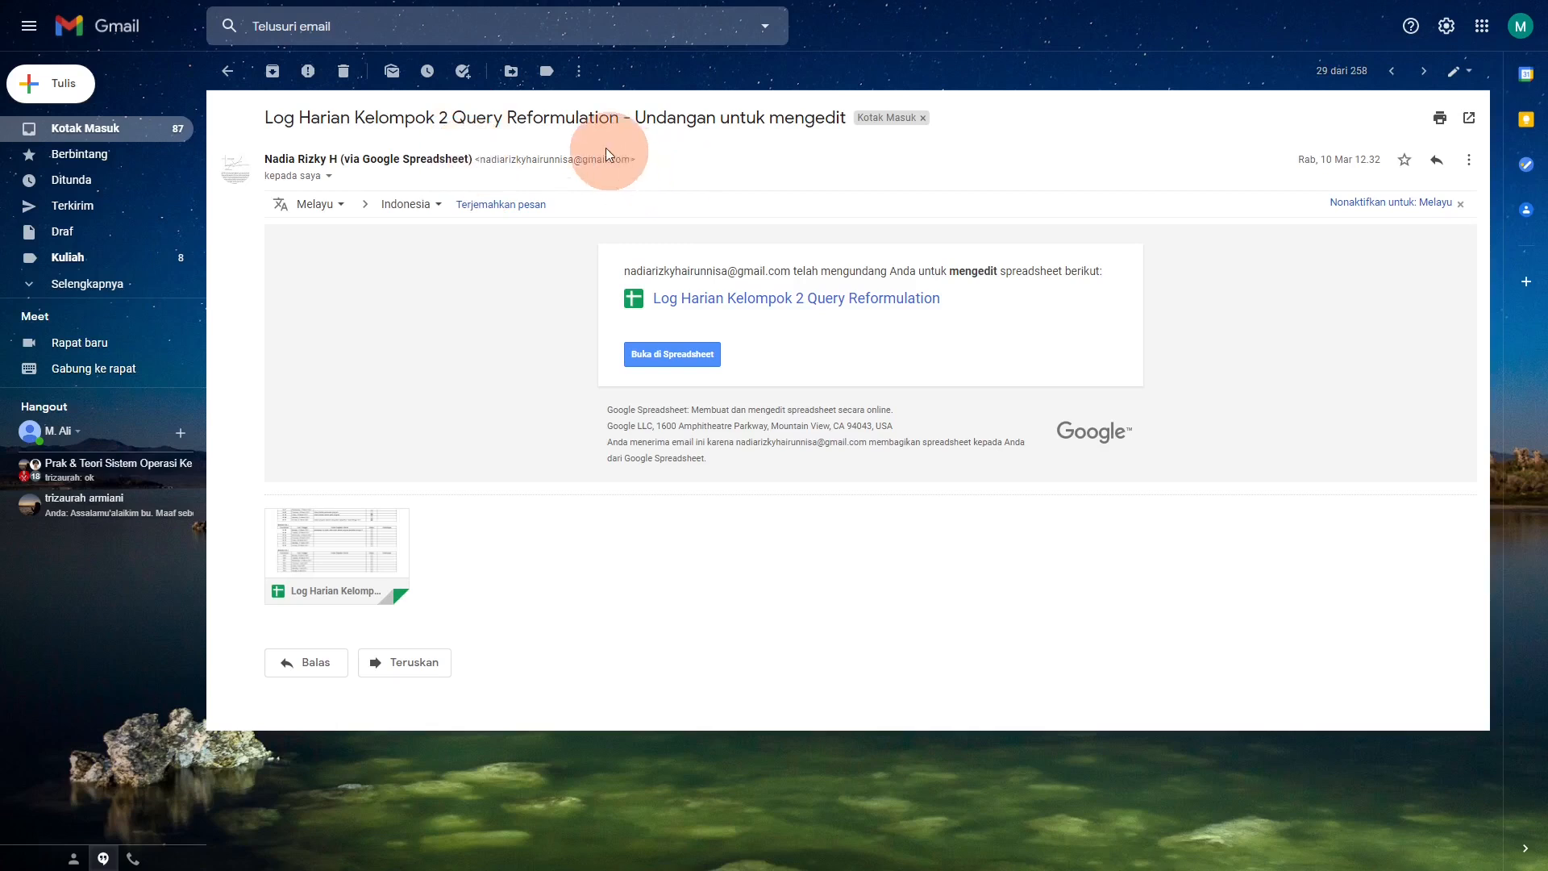
# Step: Start a filter for messages like the open email, keeping the sender's address as the only criterion, and continue to the filter actions
pyautogui.click(579, 70)
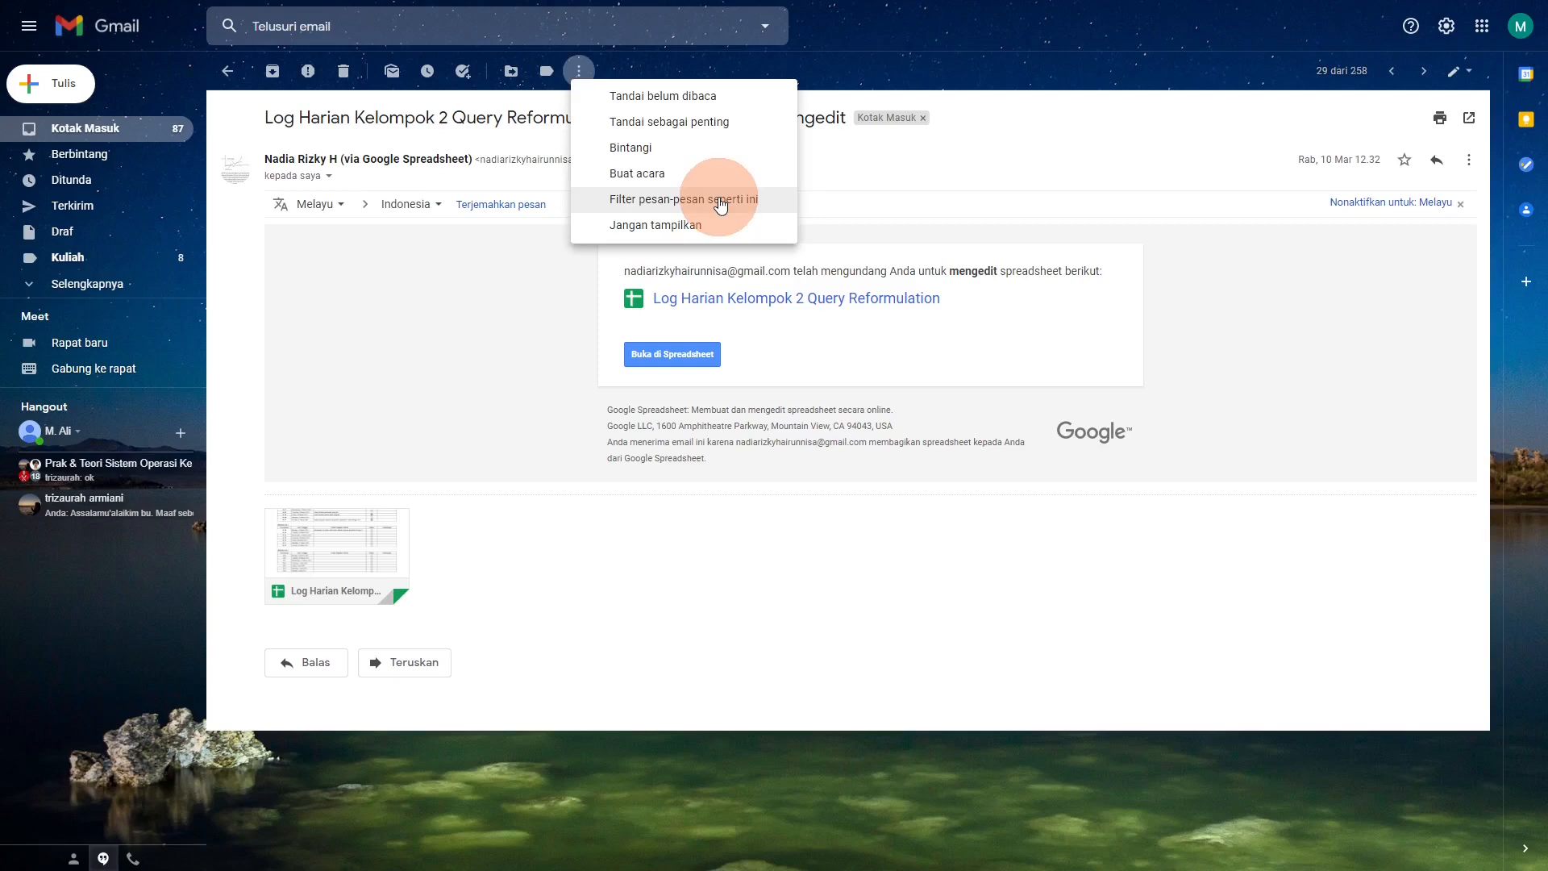
pyautogui.click(721, 202)
pyautogui.moveTo(315, 72); pyautogui.dragTo(352, 73)
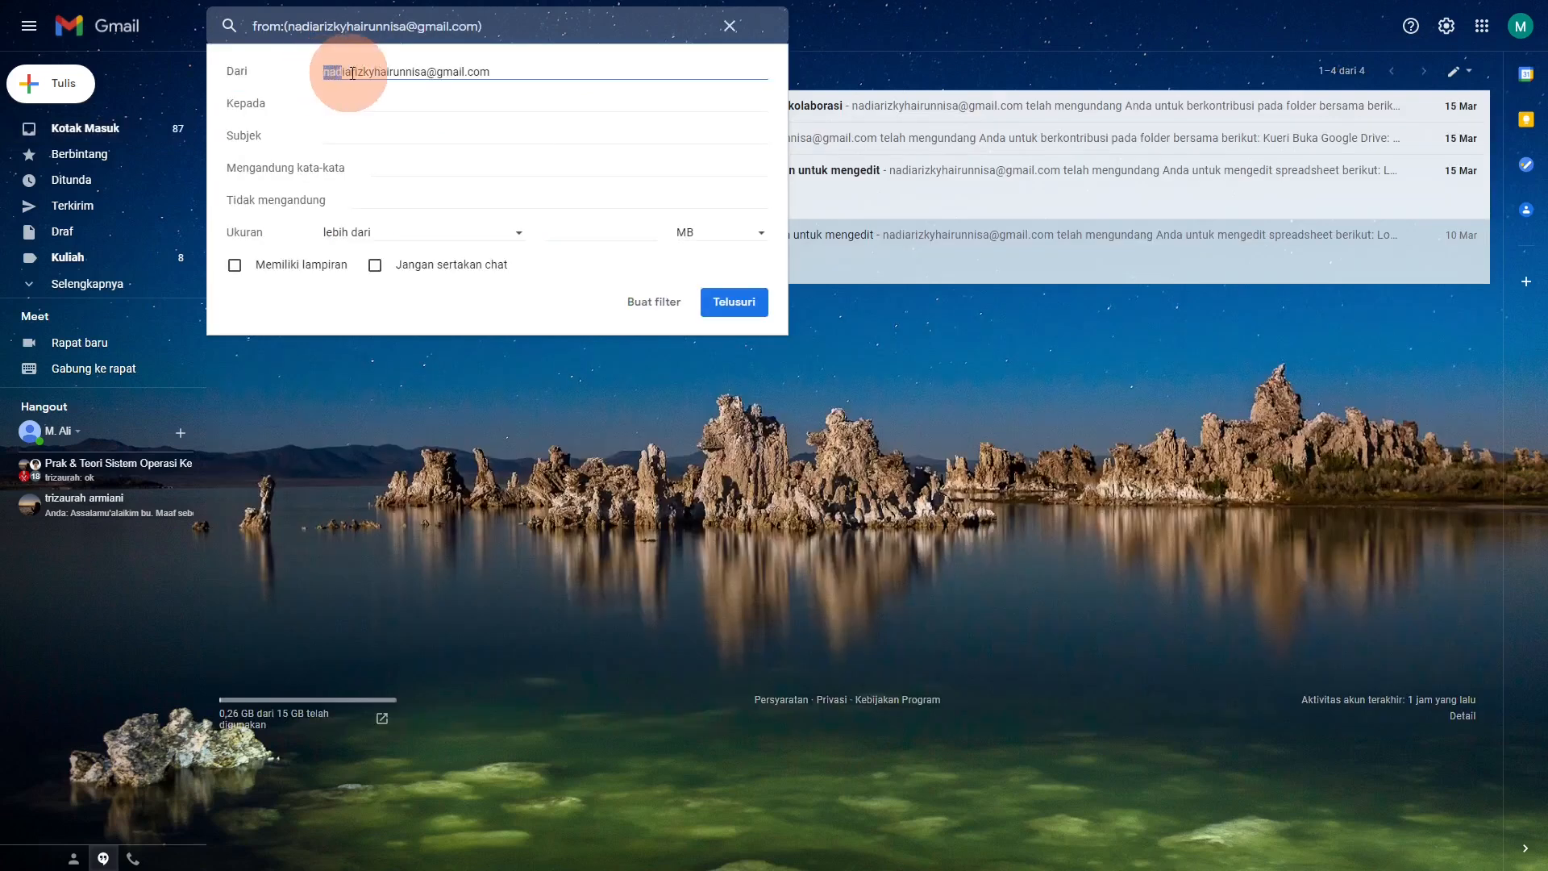
pyautogui.click(596, 366)
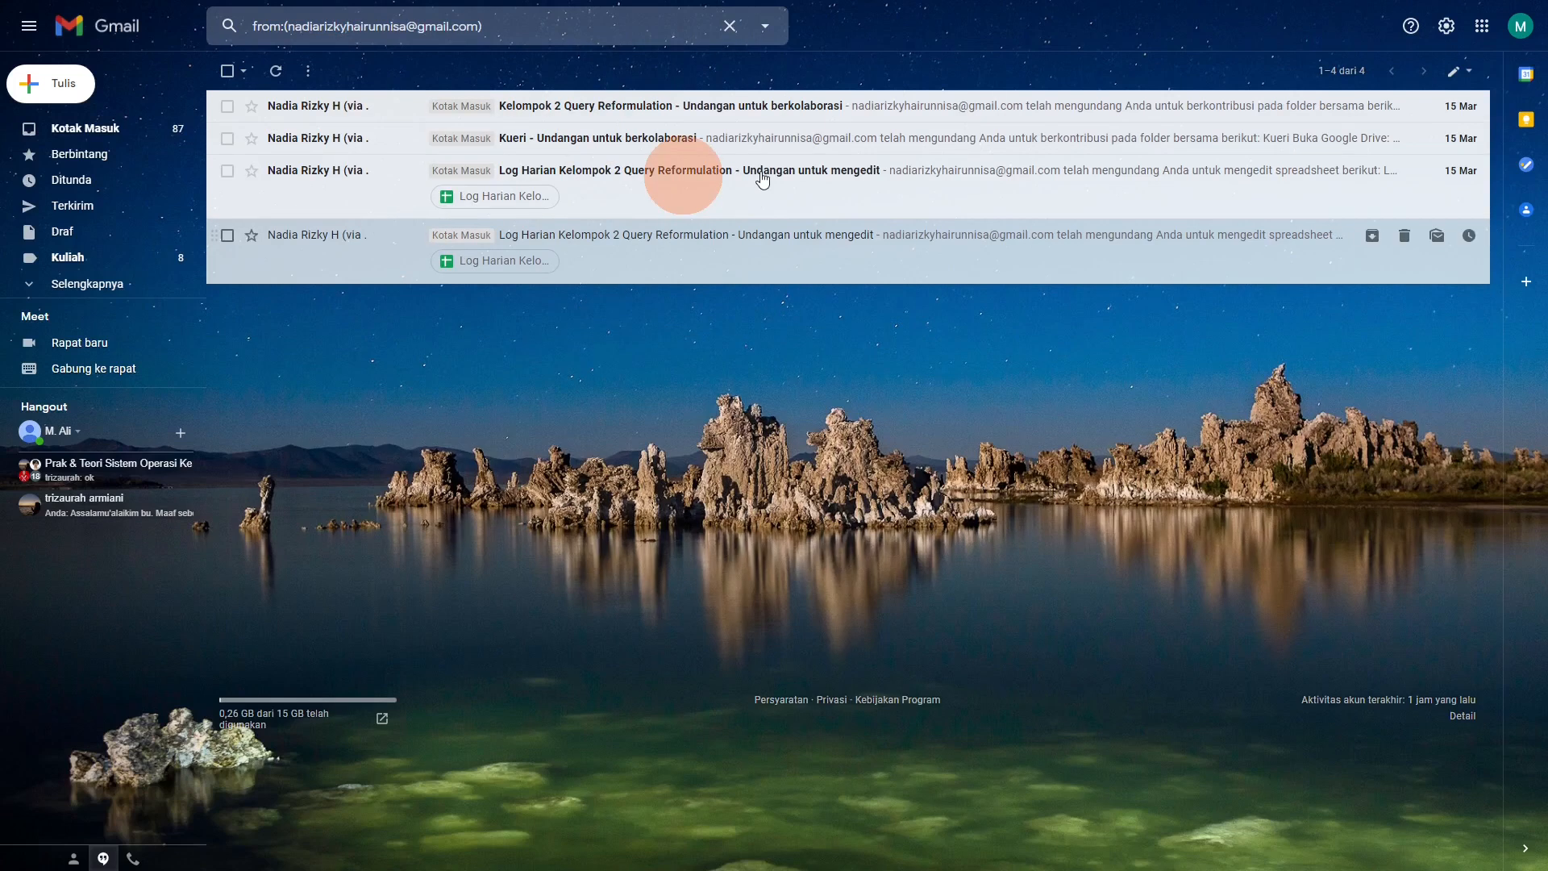
pyautogui.click(509, 29)
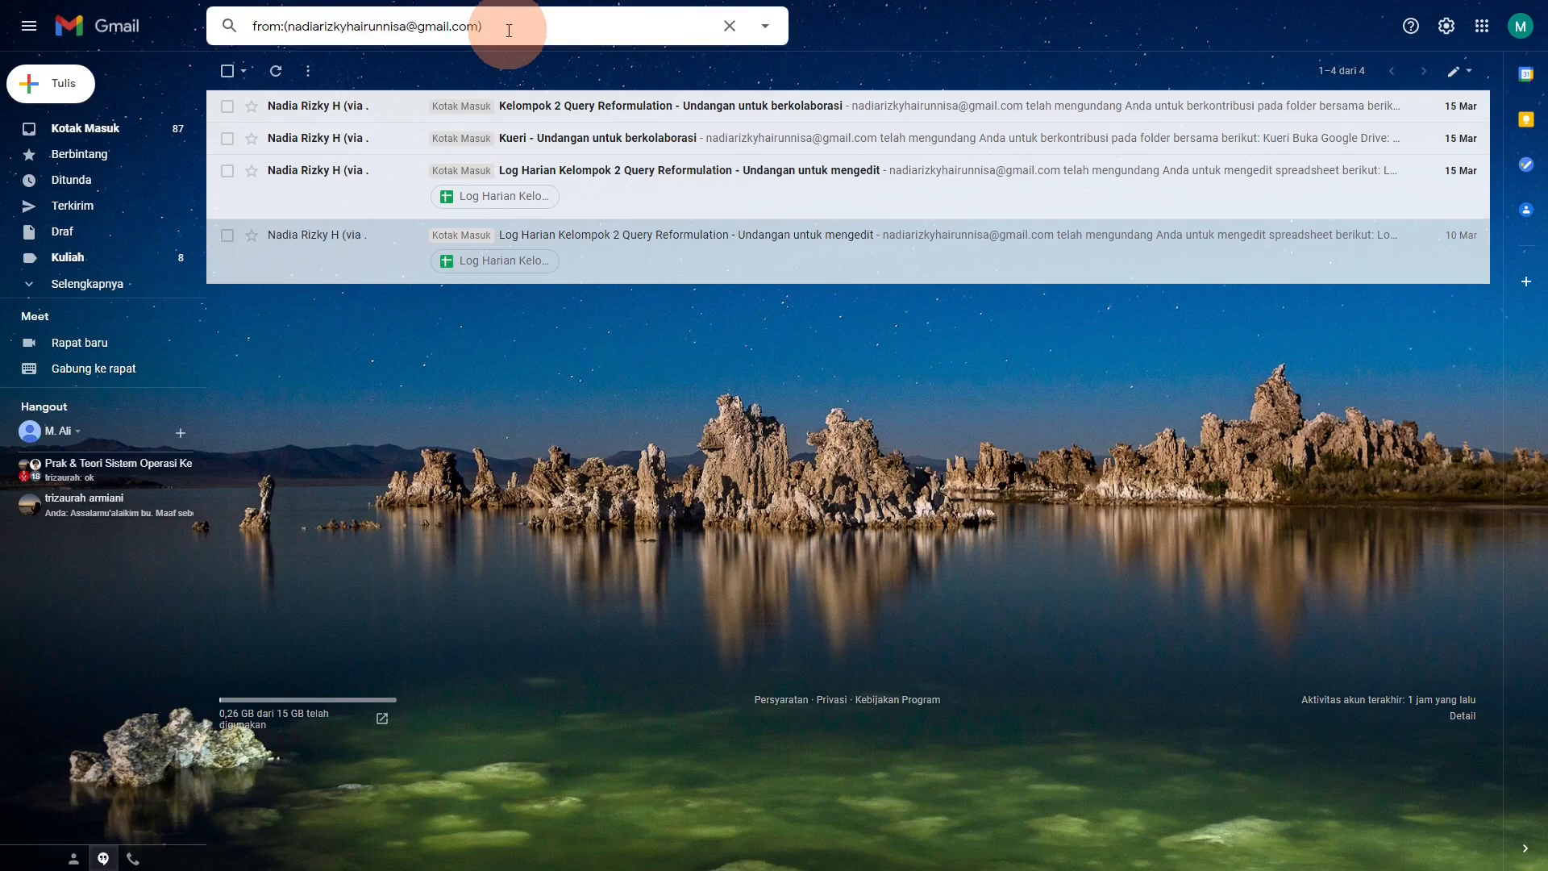
pyautogui.click(767, 29)
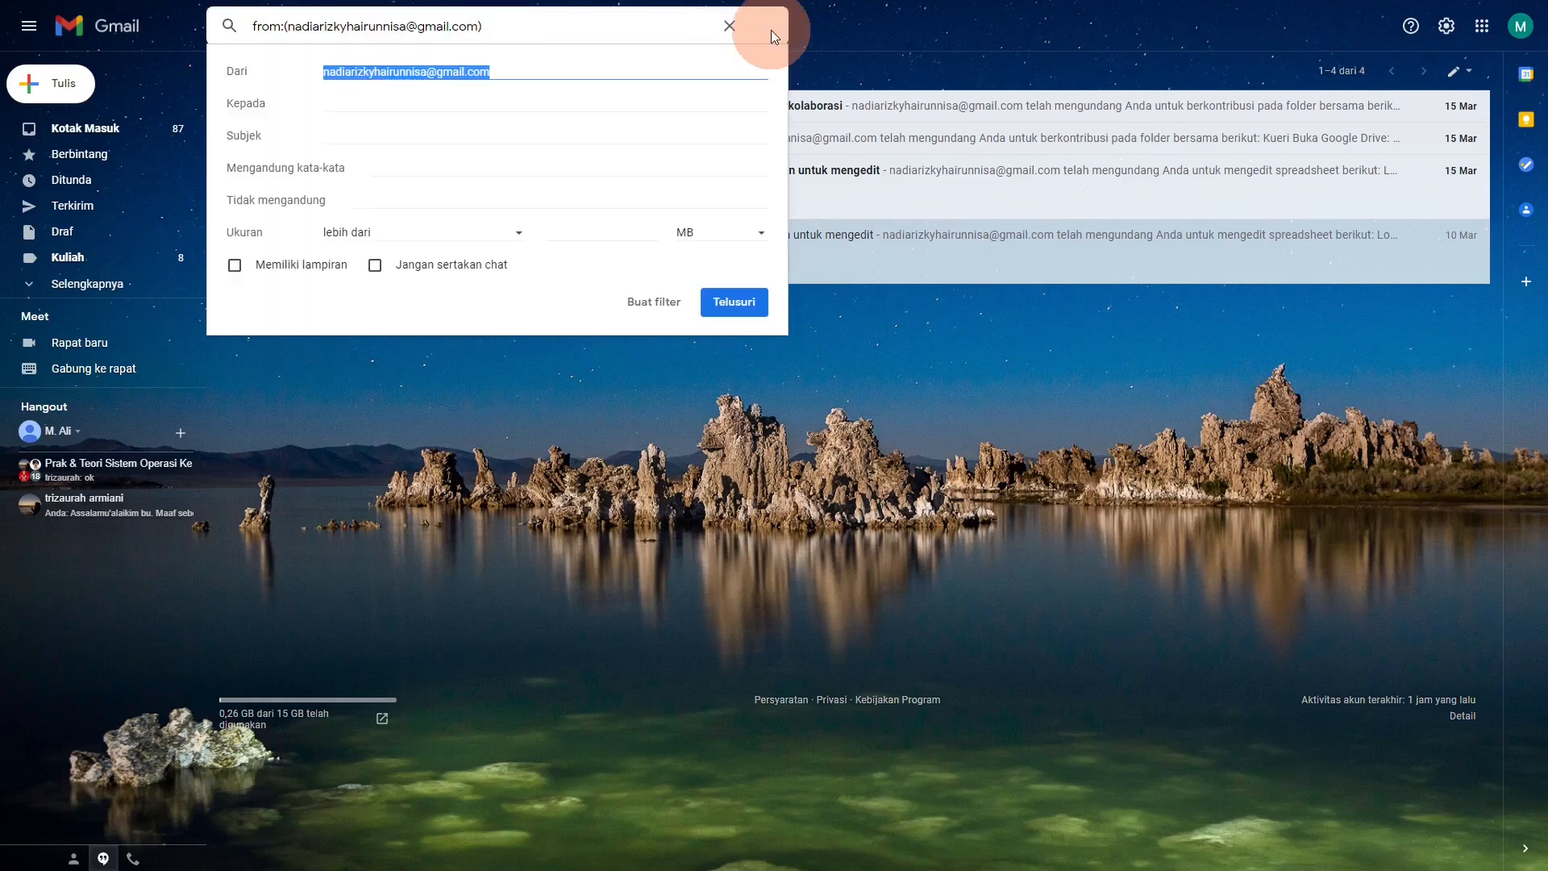
pyautogui.click(353, 70)
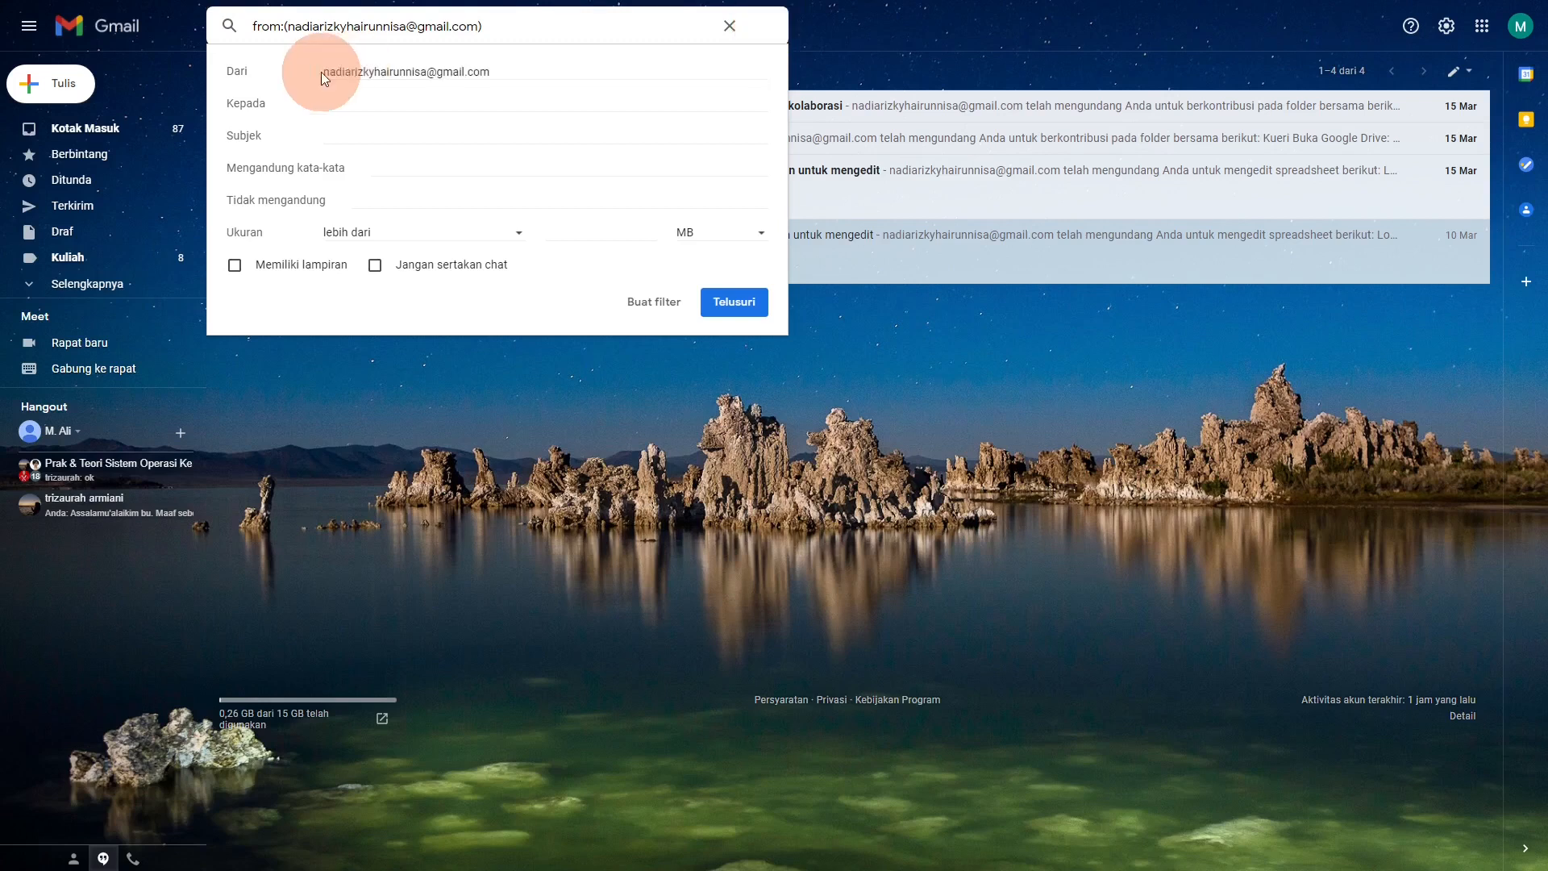
pyautogui.moveTo(320, 71); pyautogui.dragTo(525, 71)
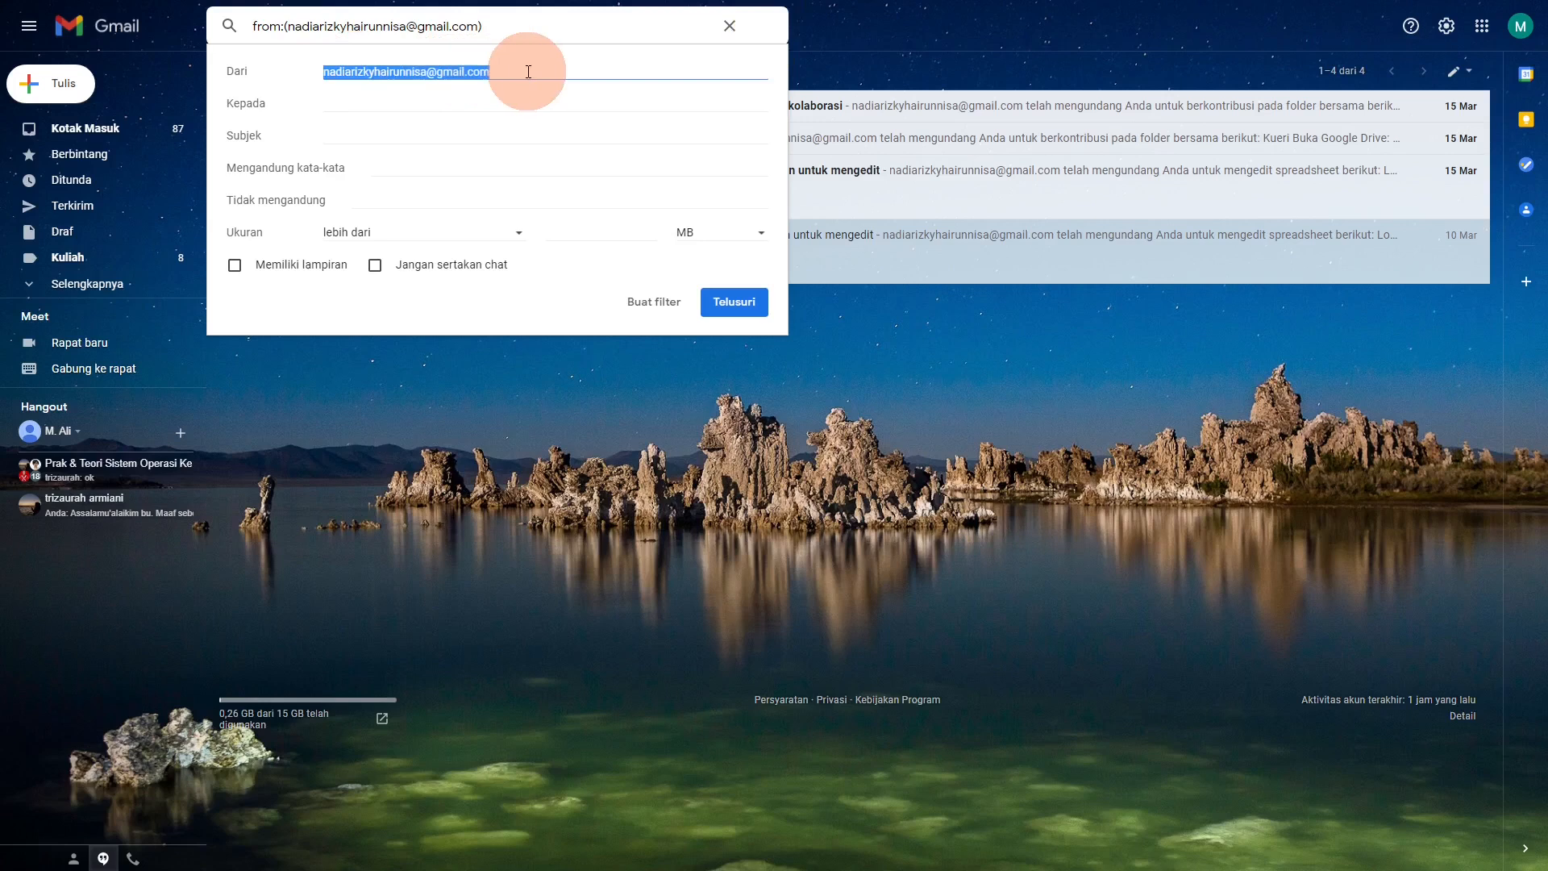
pyautogui.click(528, 72)
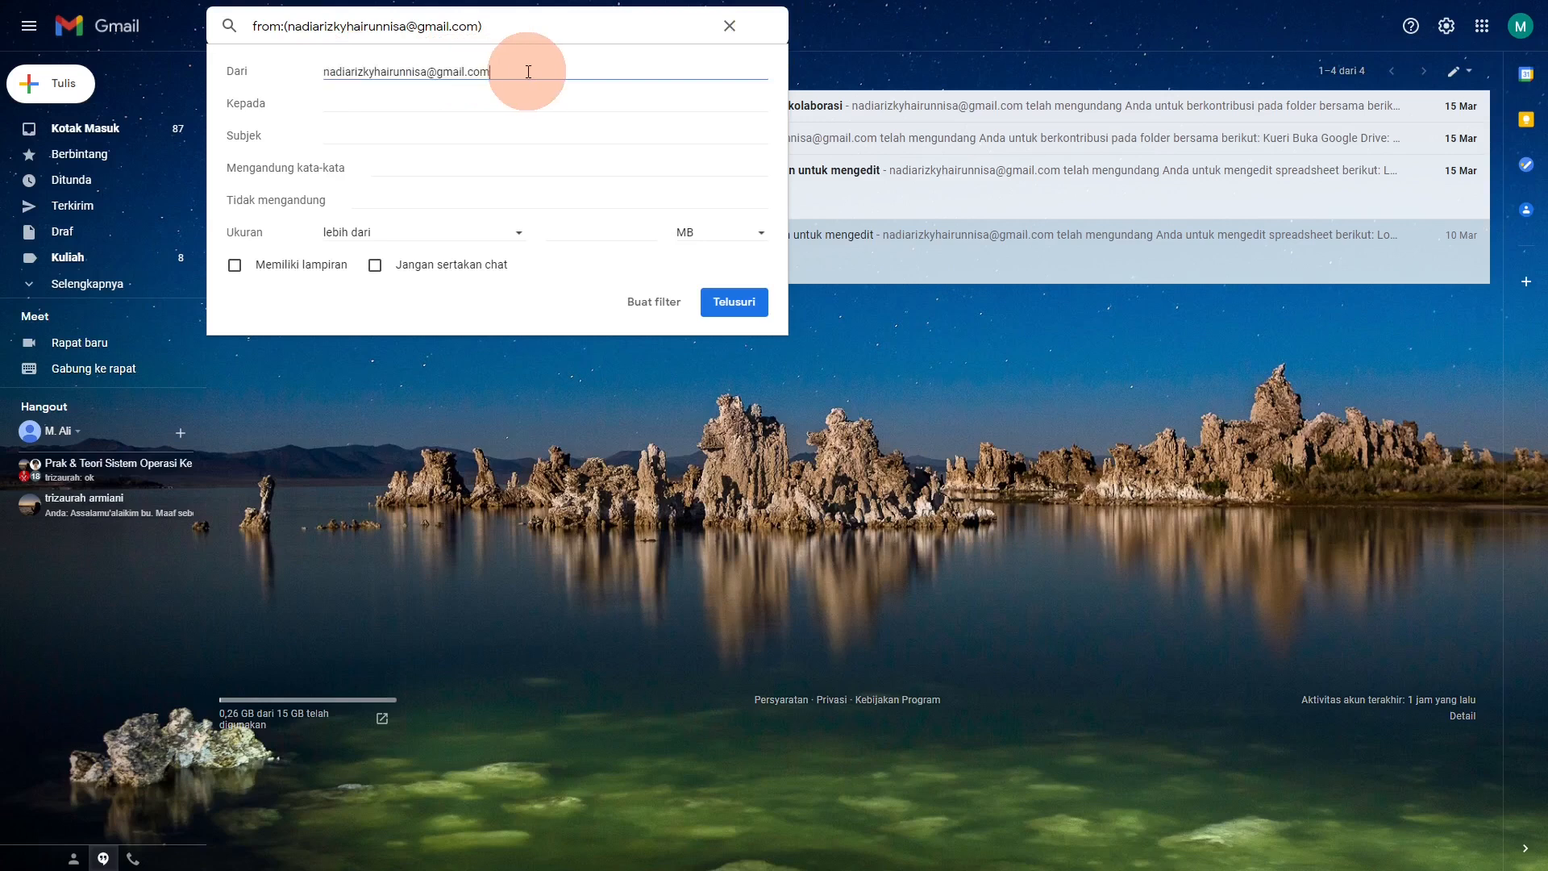
pyautogui.click(639, 309)
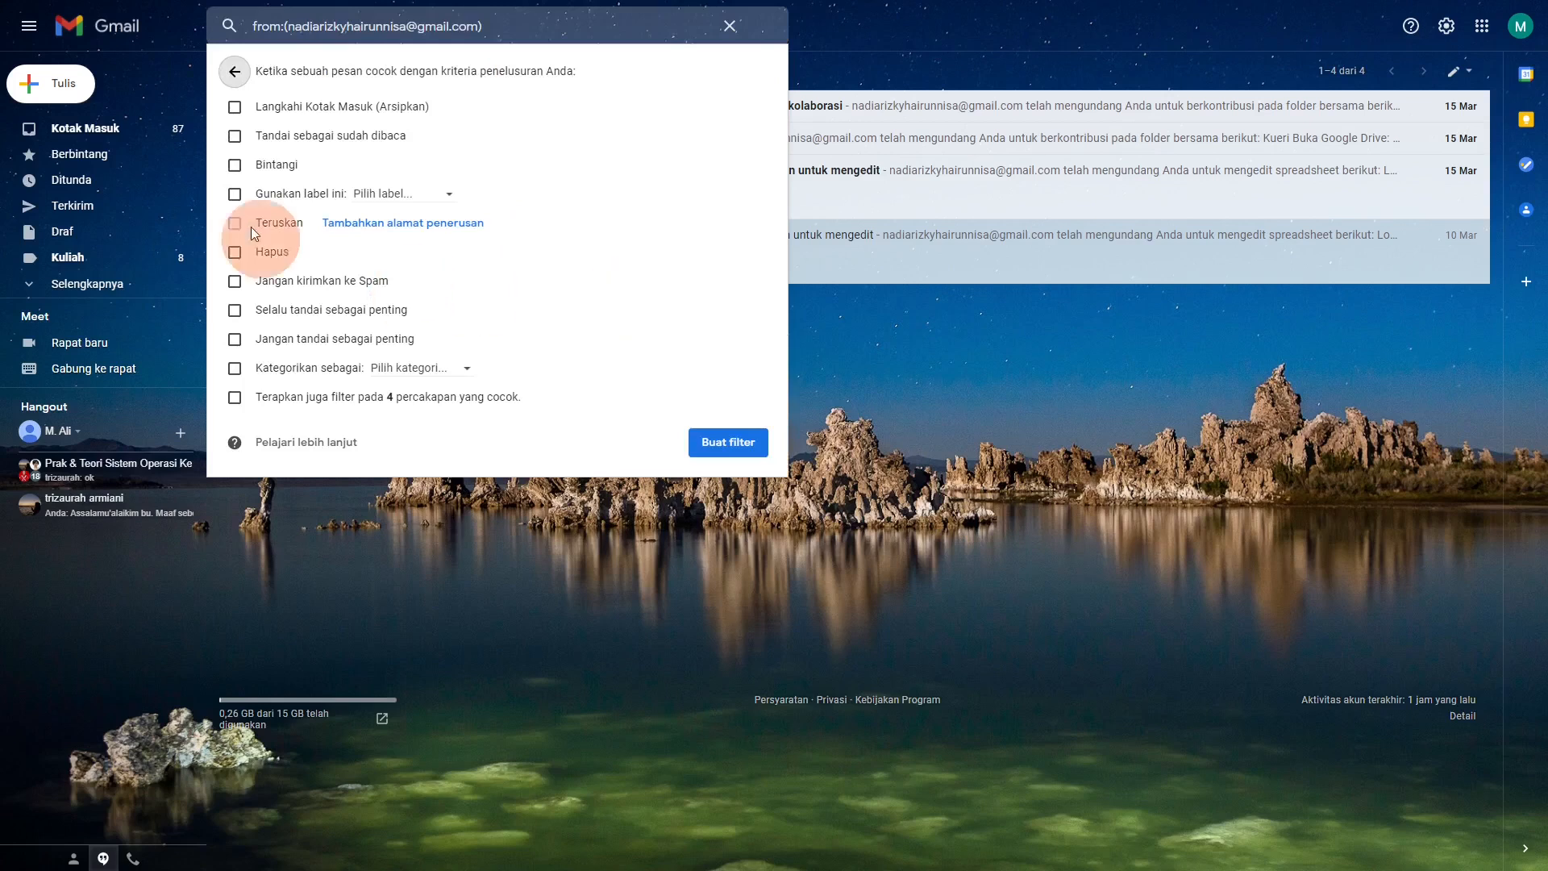
pyautogui.click(235, 108)
pyautogui.click(235, 108)
pyautogui.click(234, 107)
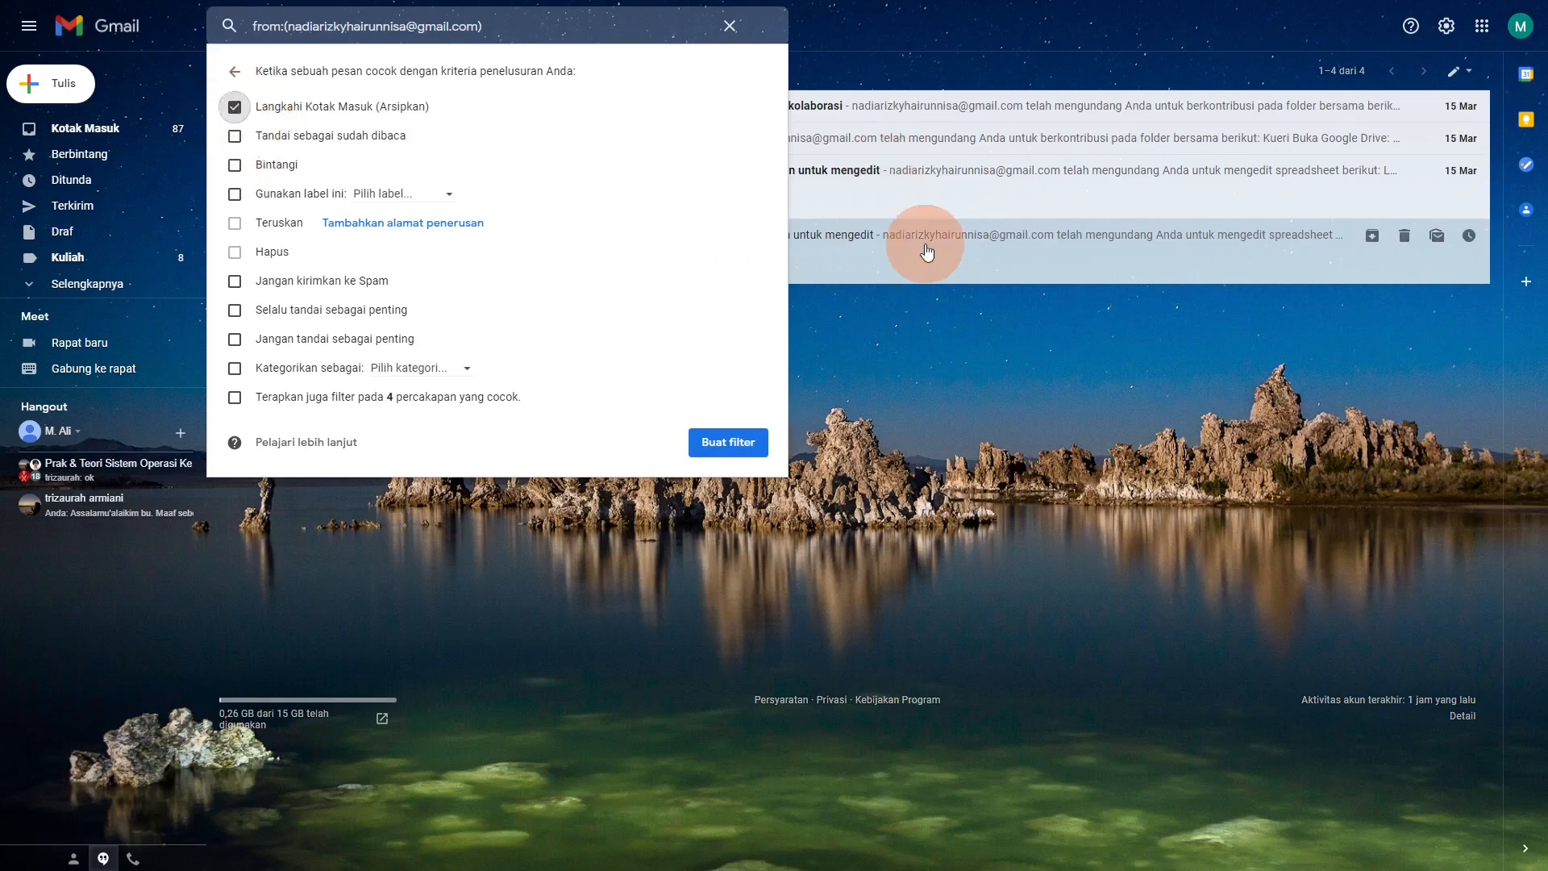
pyautogui.click(234, 107)
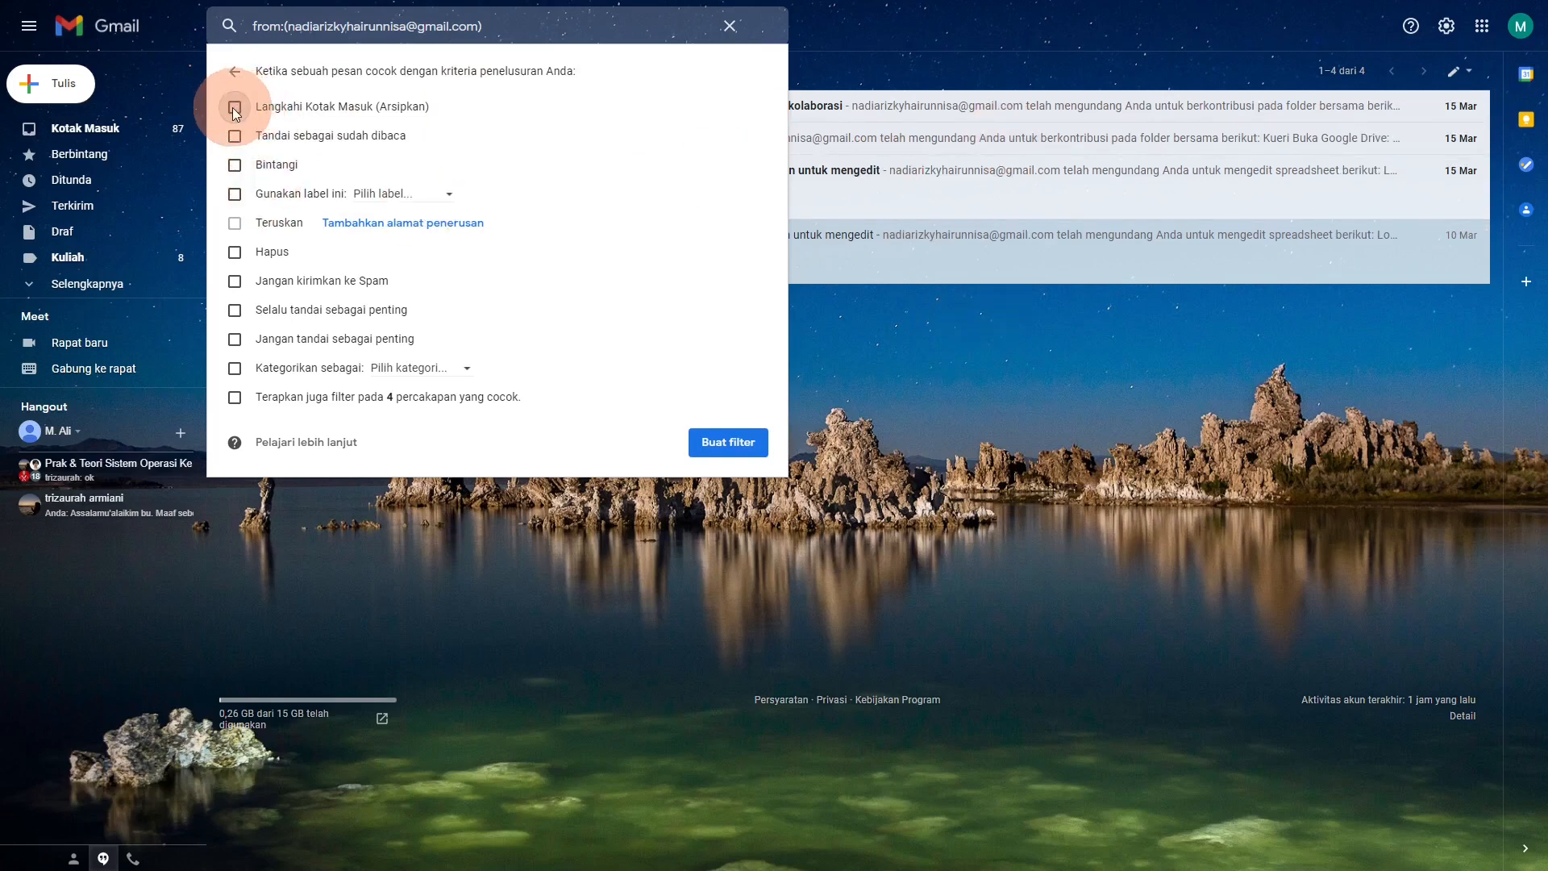
# Step: Set the filter to apply a new label named "Kerja Kelompok", leaving the skip-inbox option off
pyautogui.click(229, 195)
pyautogui.click(377, 203)
pyautogui.click(422, 228)
pyautogui.write('Kerja Kelompok')
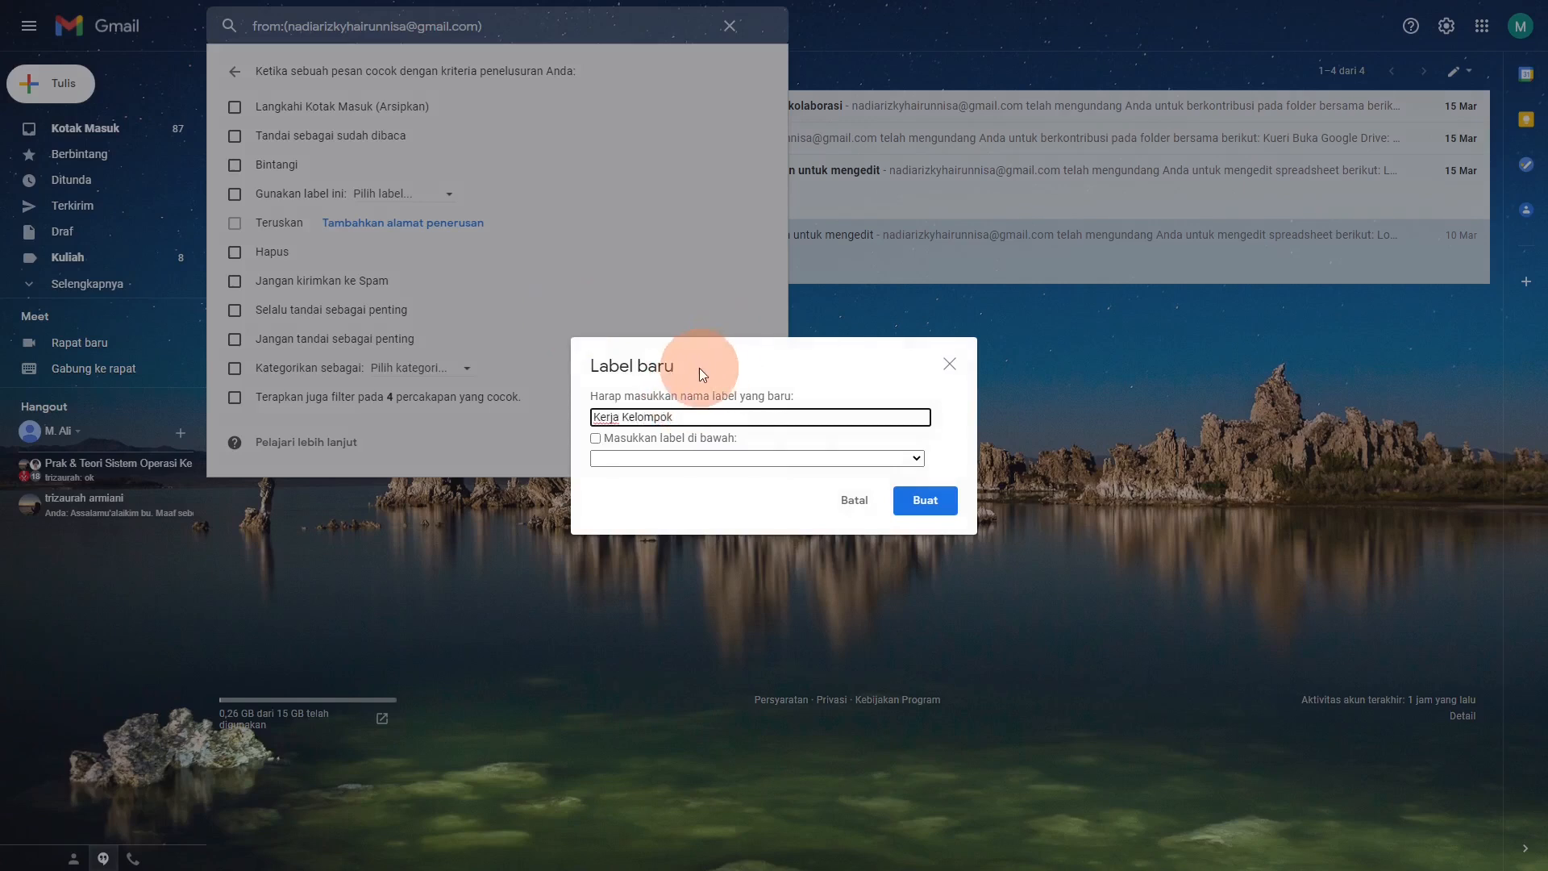
pyautogui.click(927, 501)
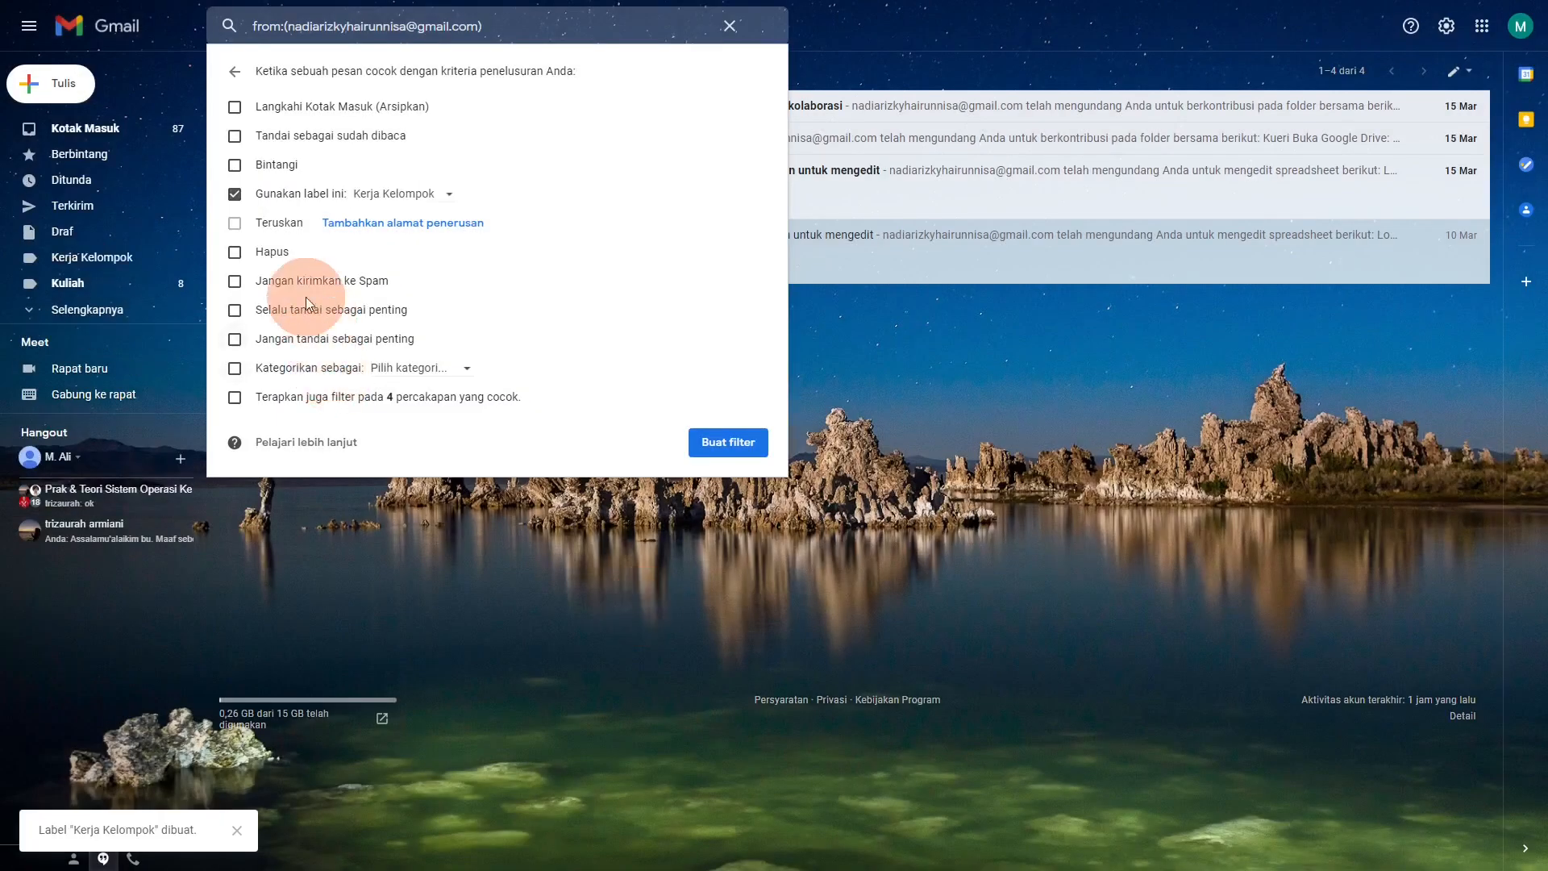
# Step: Include the existing conversations from this sender in the "Kerja Kelompok" filter and create it
pyautogui.click(236, 398)
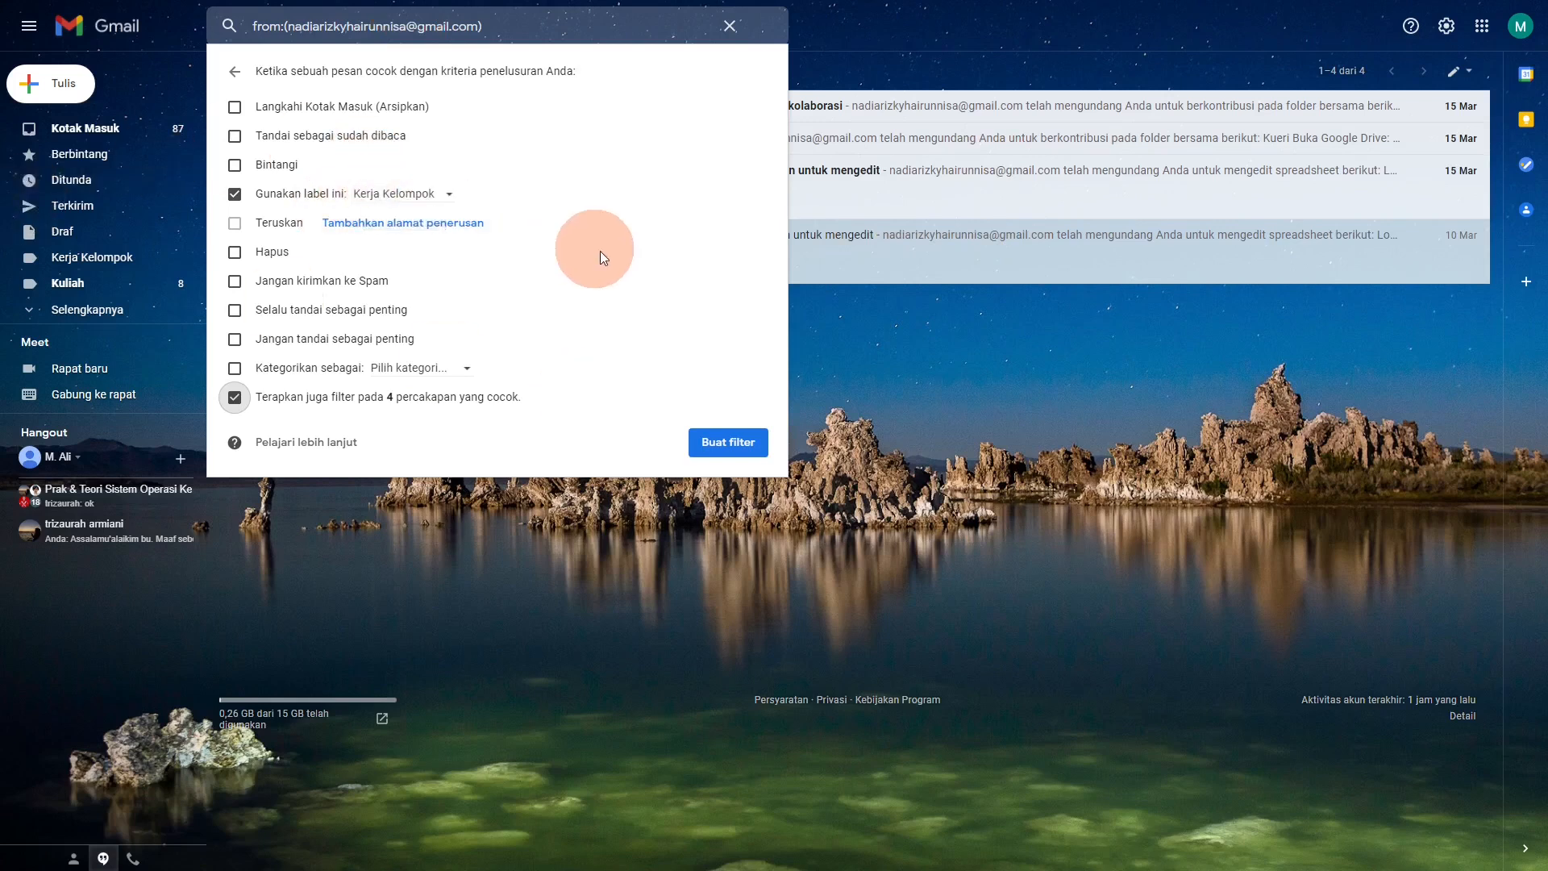
pyautogui.click(715, 445)
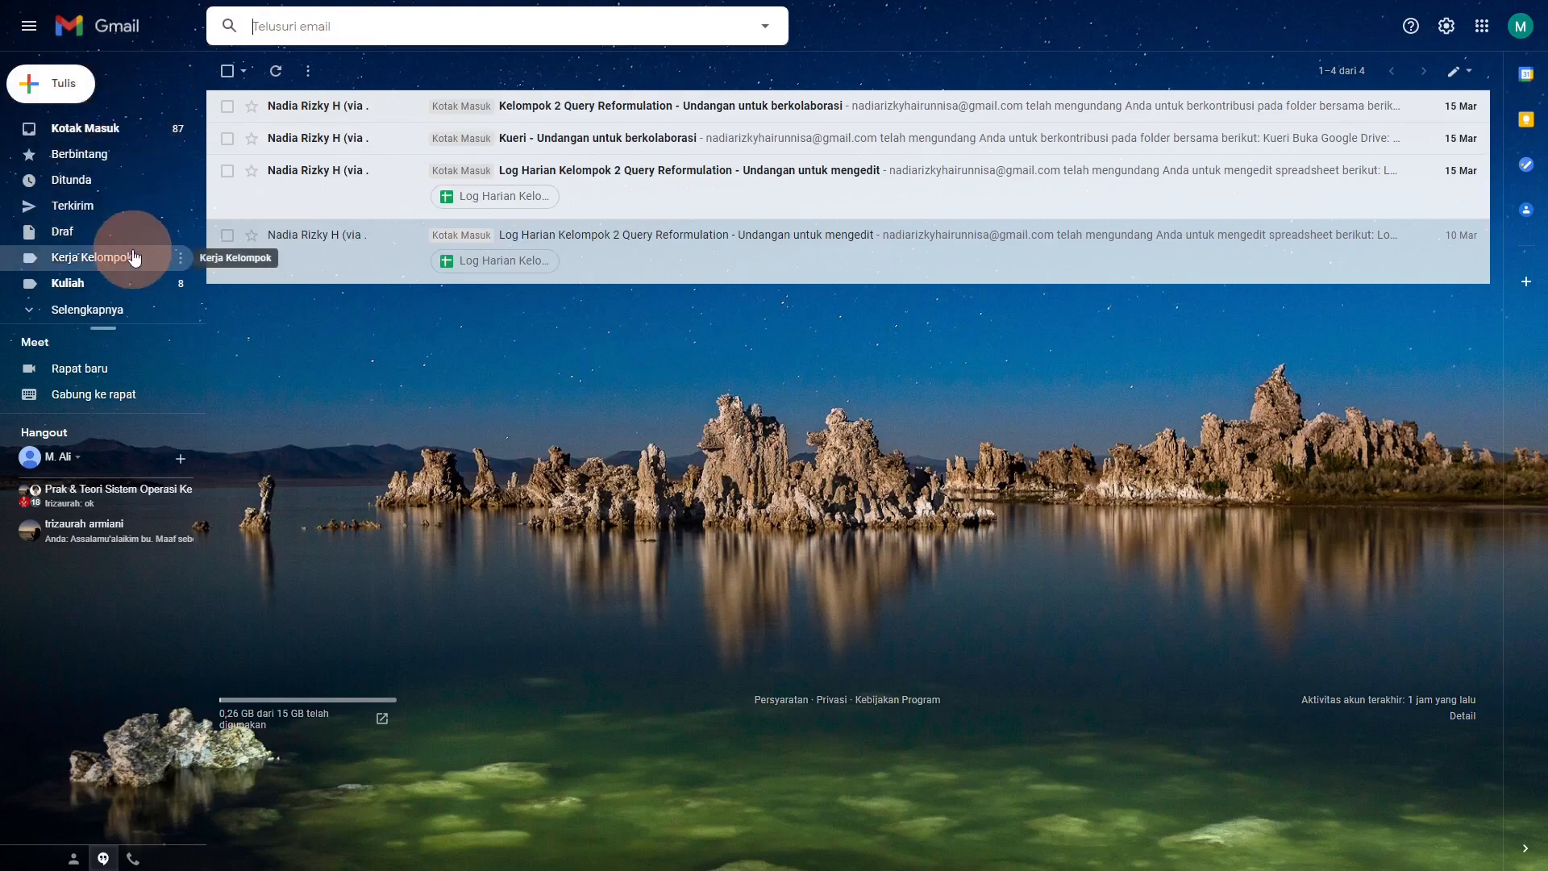
# Step: Return to the inbox and reopen the 10 March "Log Harian Kelompok 2 Query Reformulation" invitation to check its labels
pyautogui.click(106, 137)
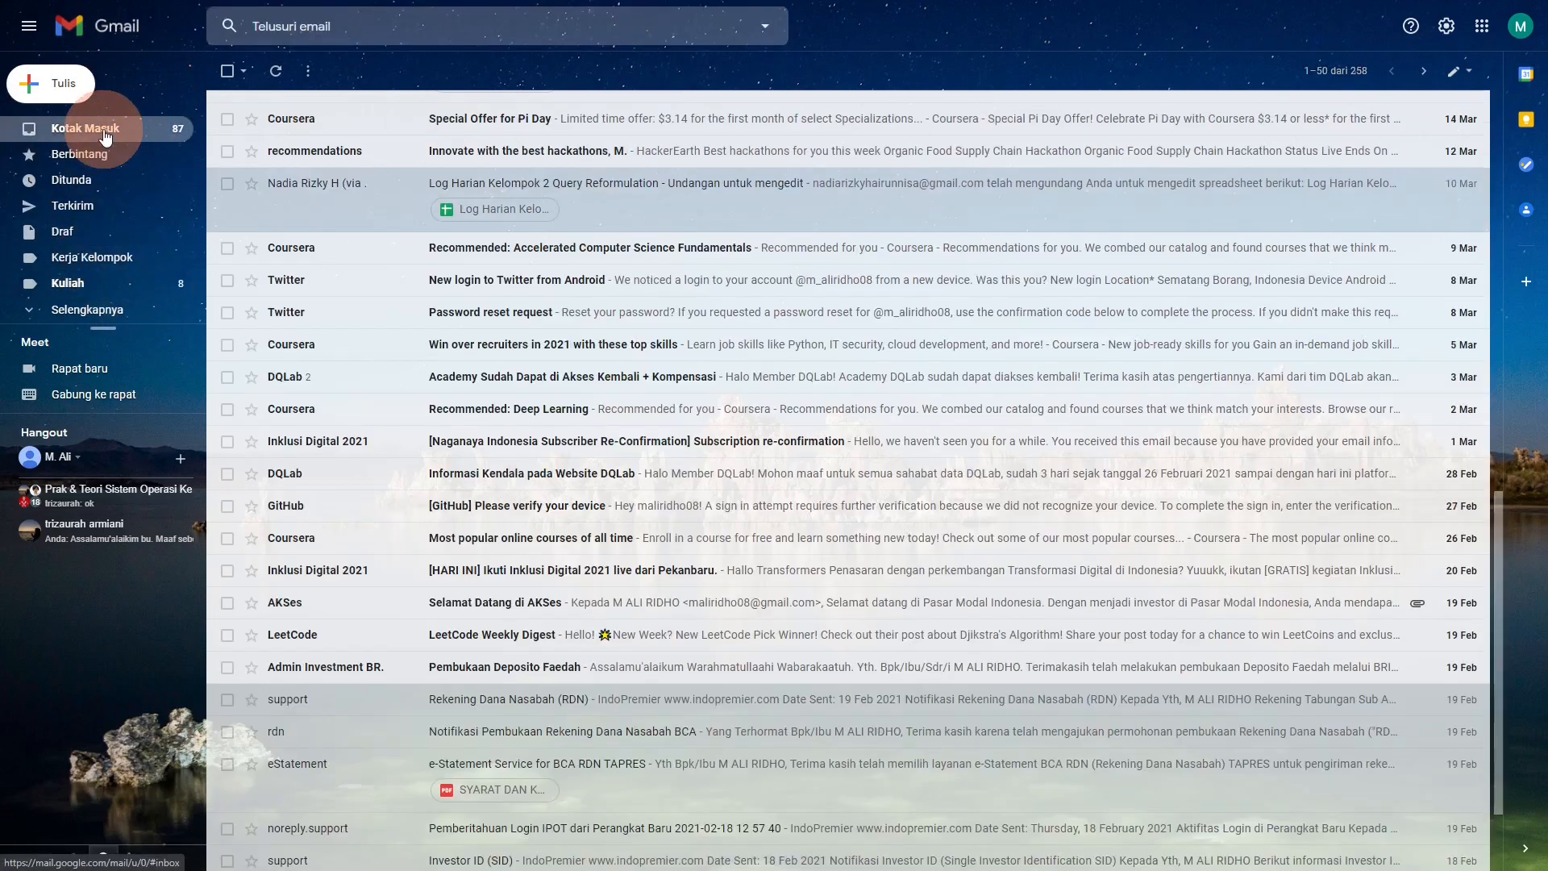
pyautogui.scroll(1, 517, 451)
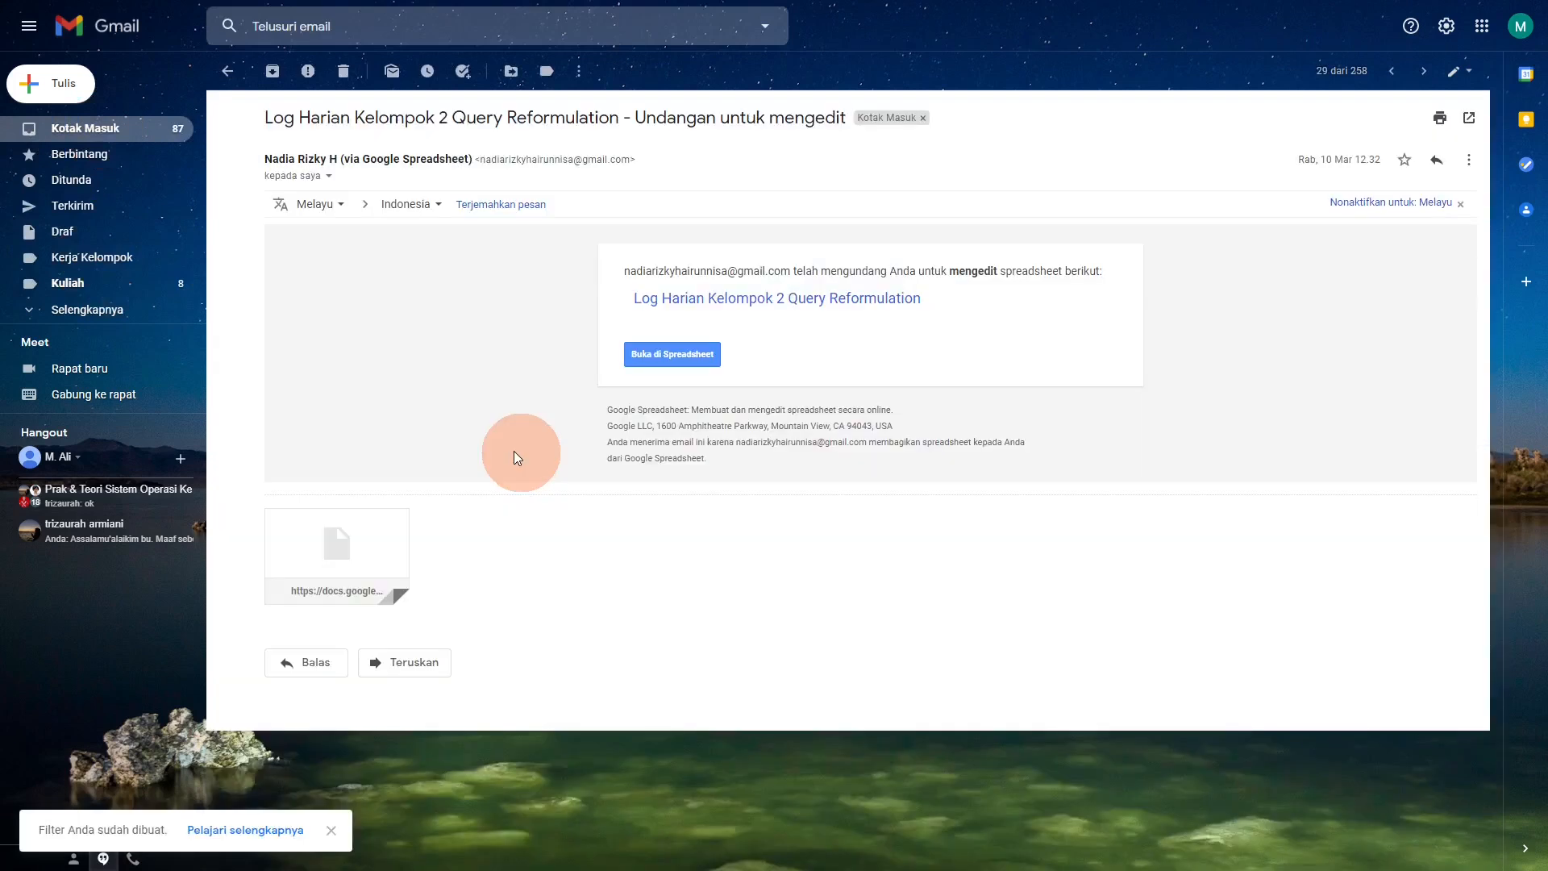
# Step: Return to the inbox and set the "Kerja Kelompok" label's colour to red with white text
pyautogui.click(226, 74)
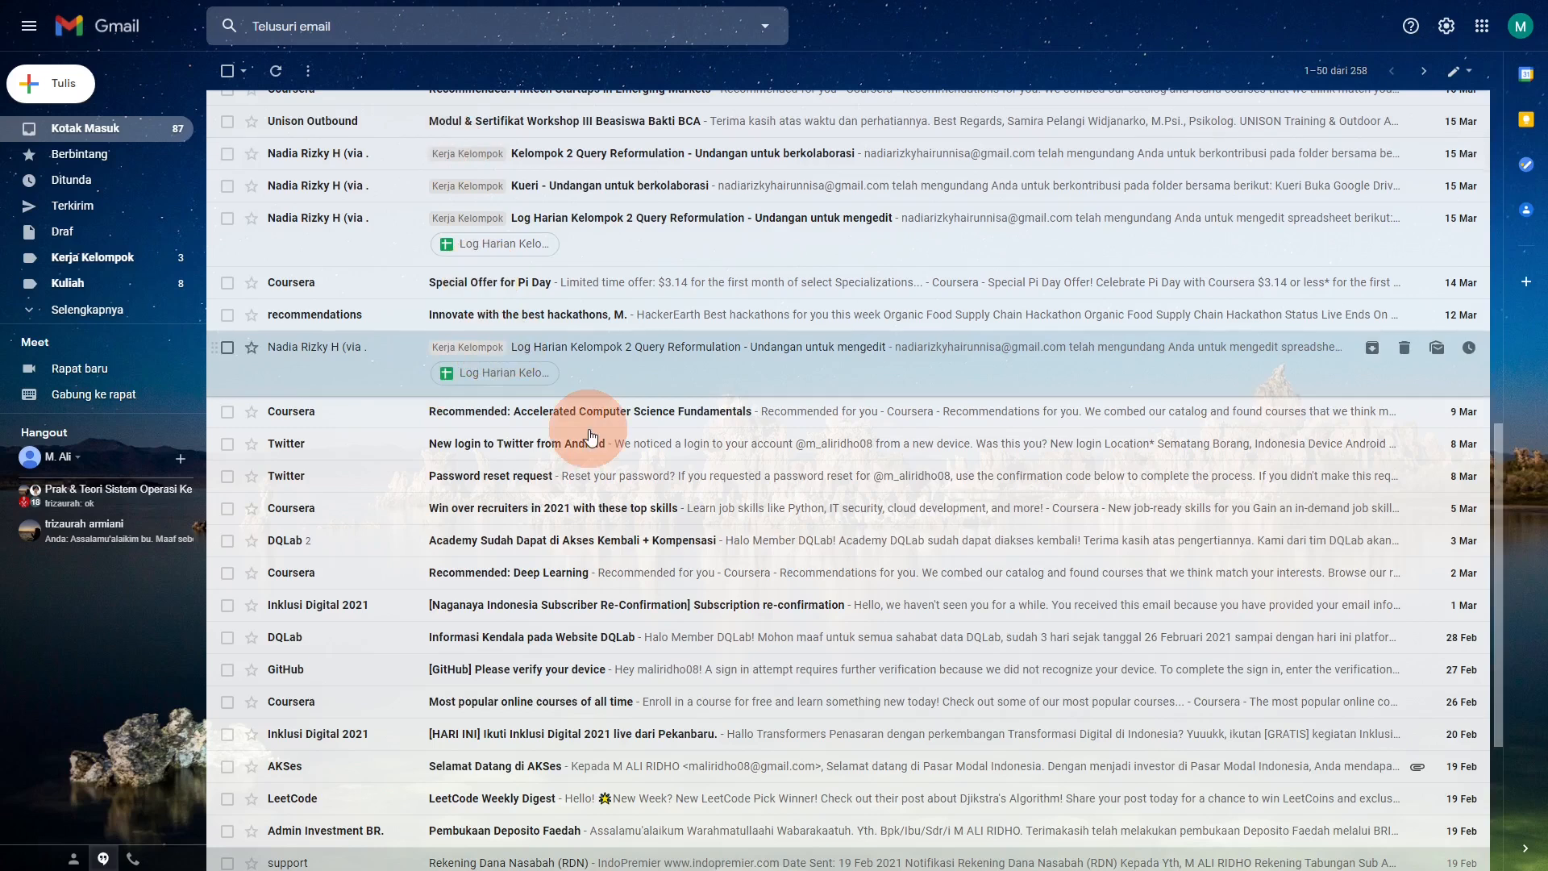
pyautogui.scroll(1, 504, 606)
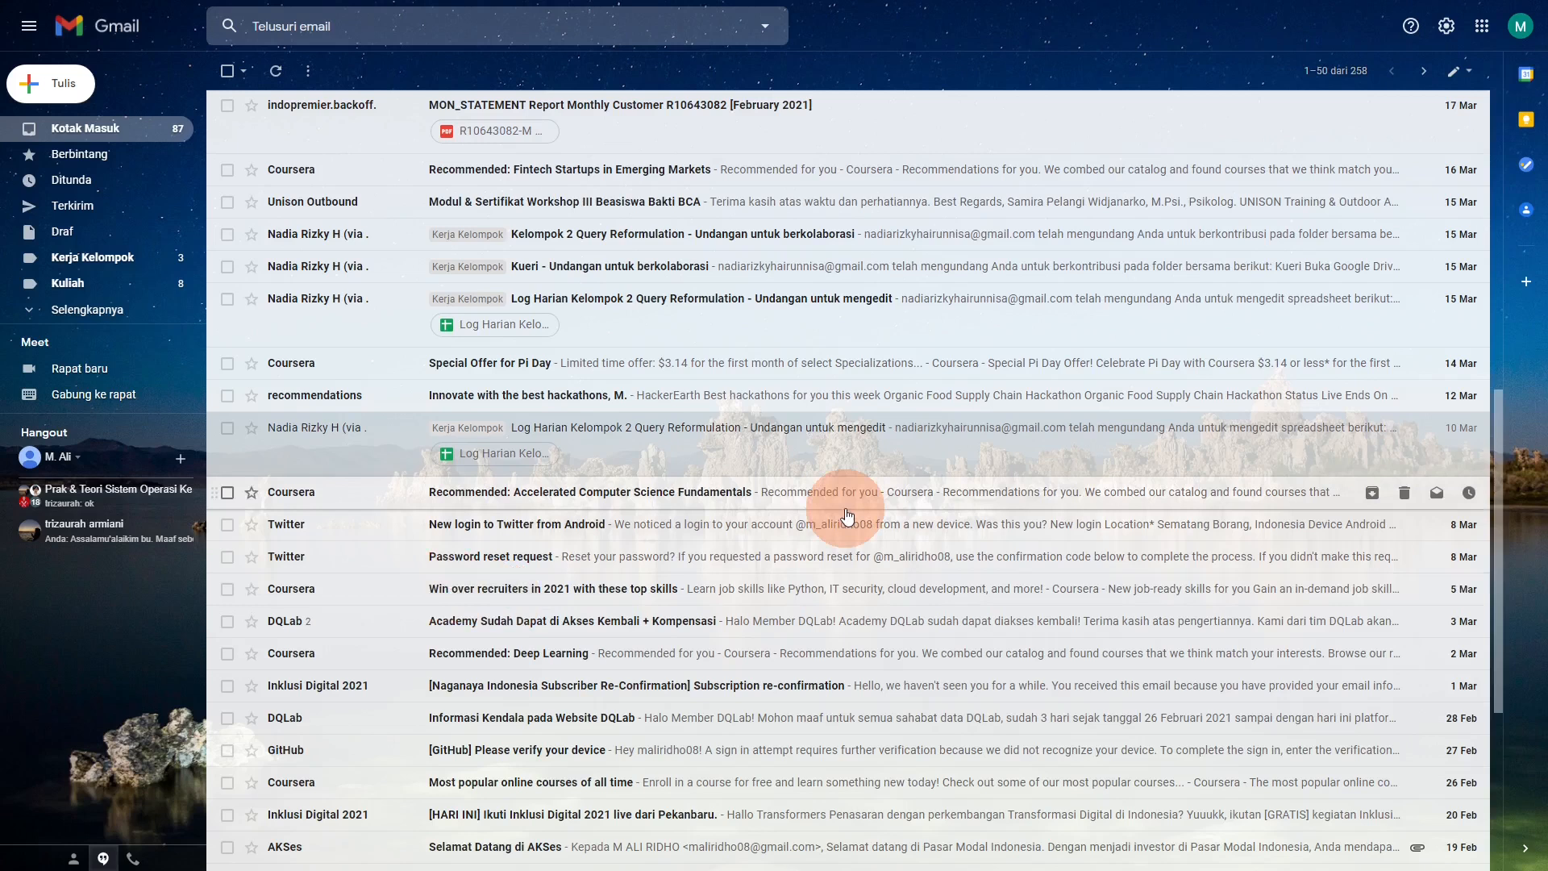
pyautogui.click(180, 259)
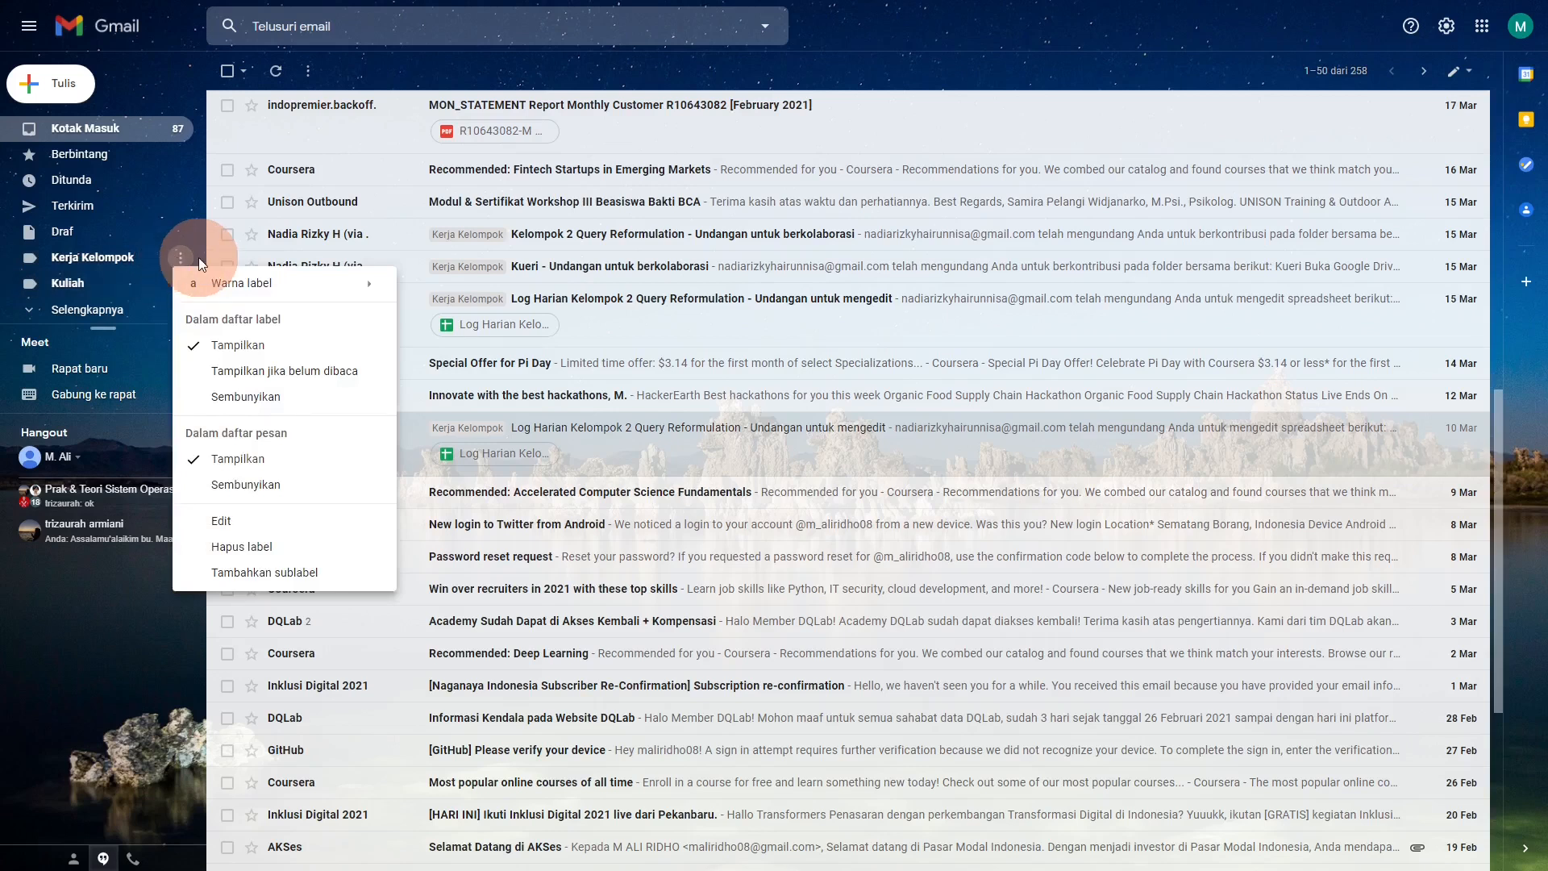
pyautogui.moveTo(237, 286)
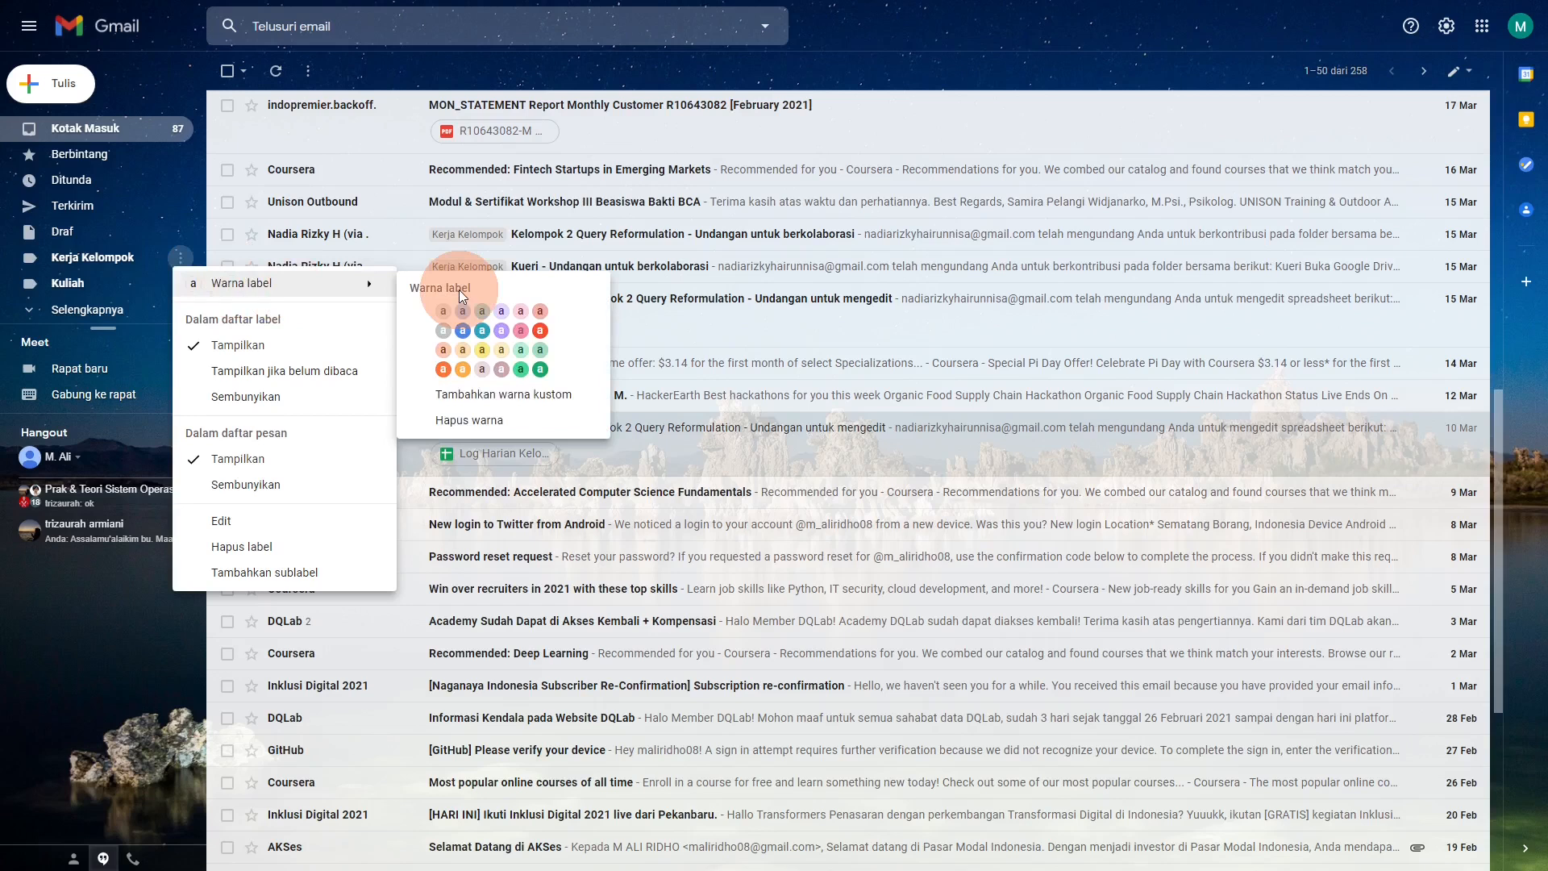
pyautogui.click(540, 331)
# Step: Look through the inbox list for the emails tagged with the "Kerja Kelompok" label
pyautogui.scroll(3, 408, 468)
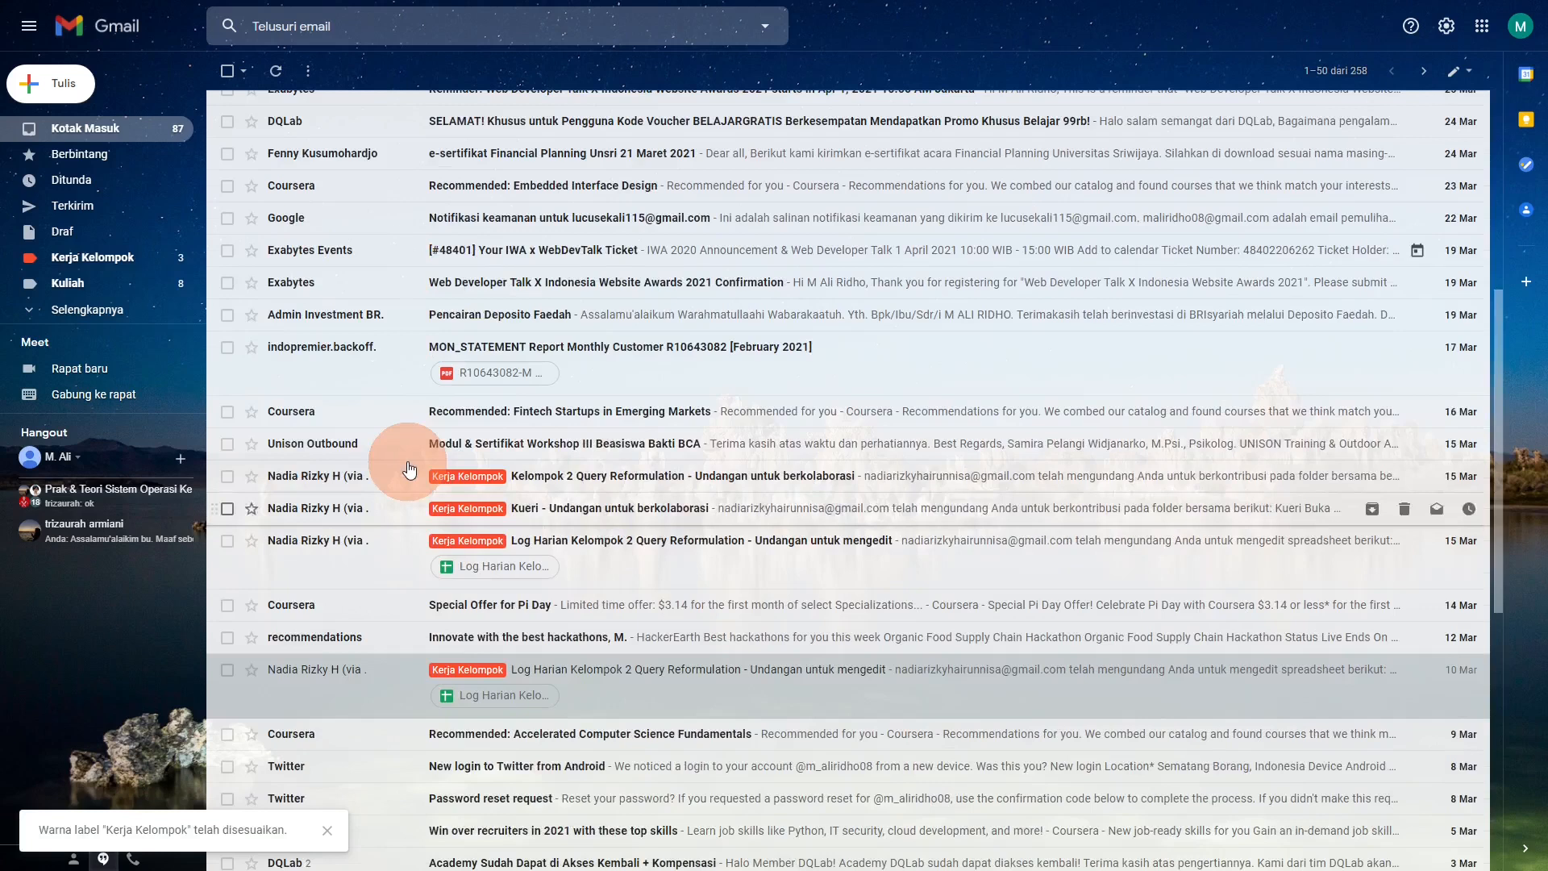
pyautogui.scroll(-4, 408, 468)
pyautogui.scroll(10, 408, 471)
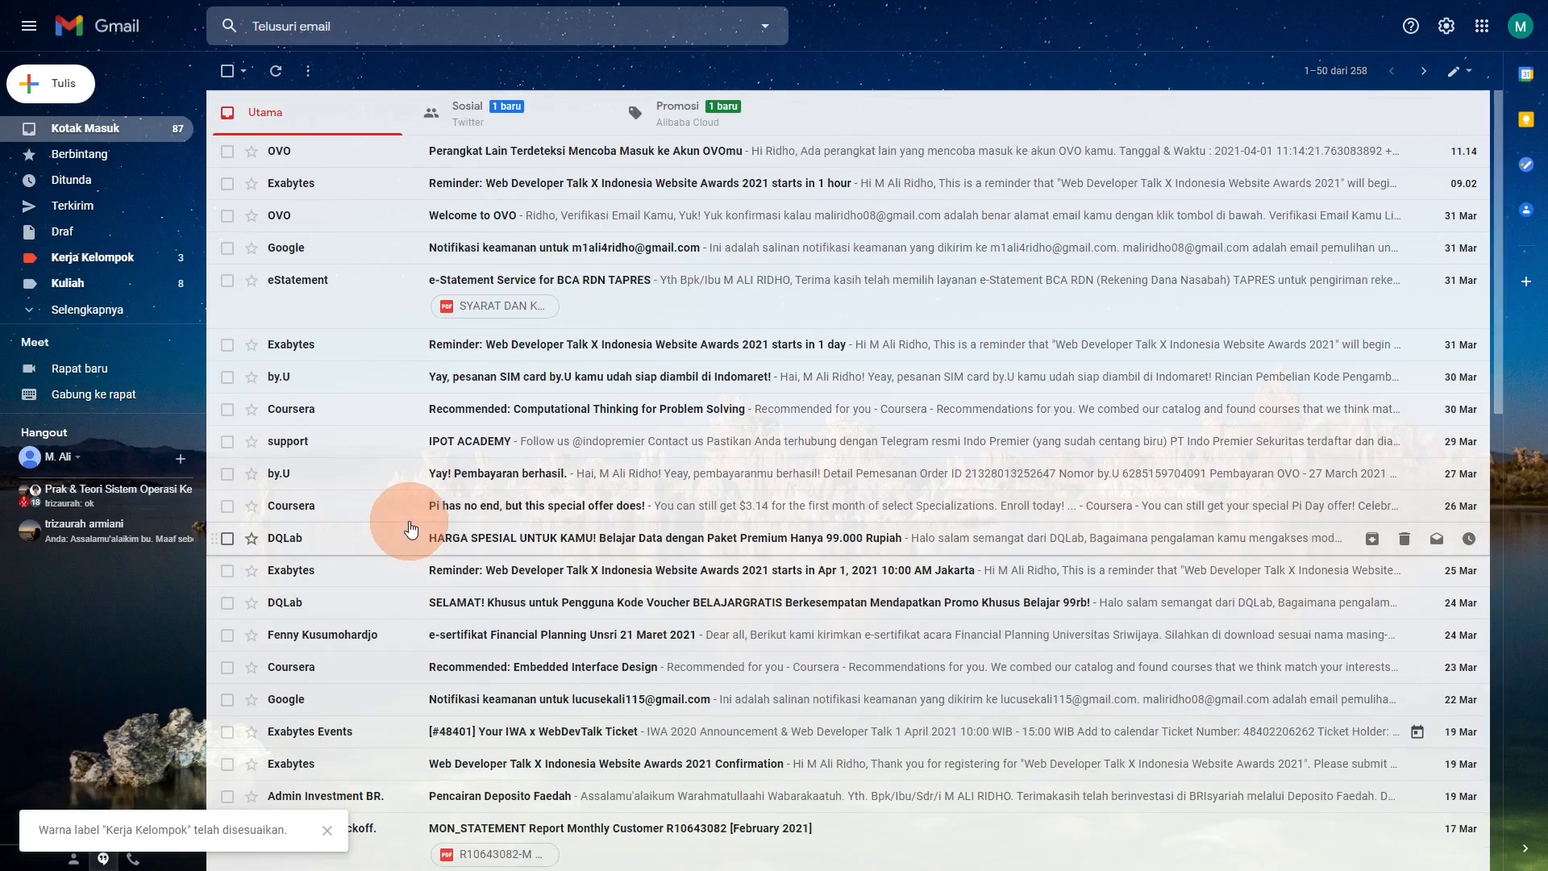
pyautogui.scroll(-5, 564, 419)
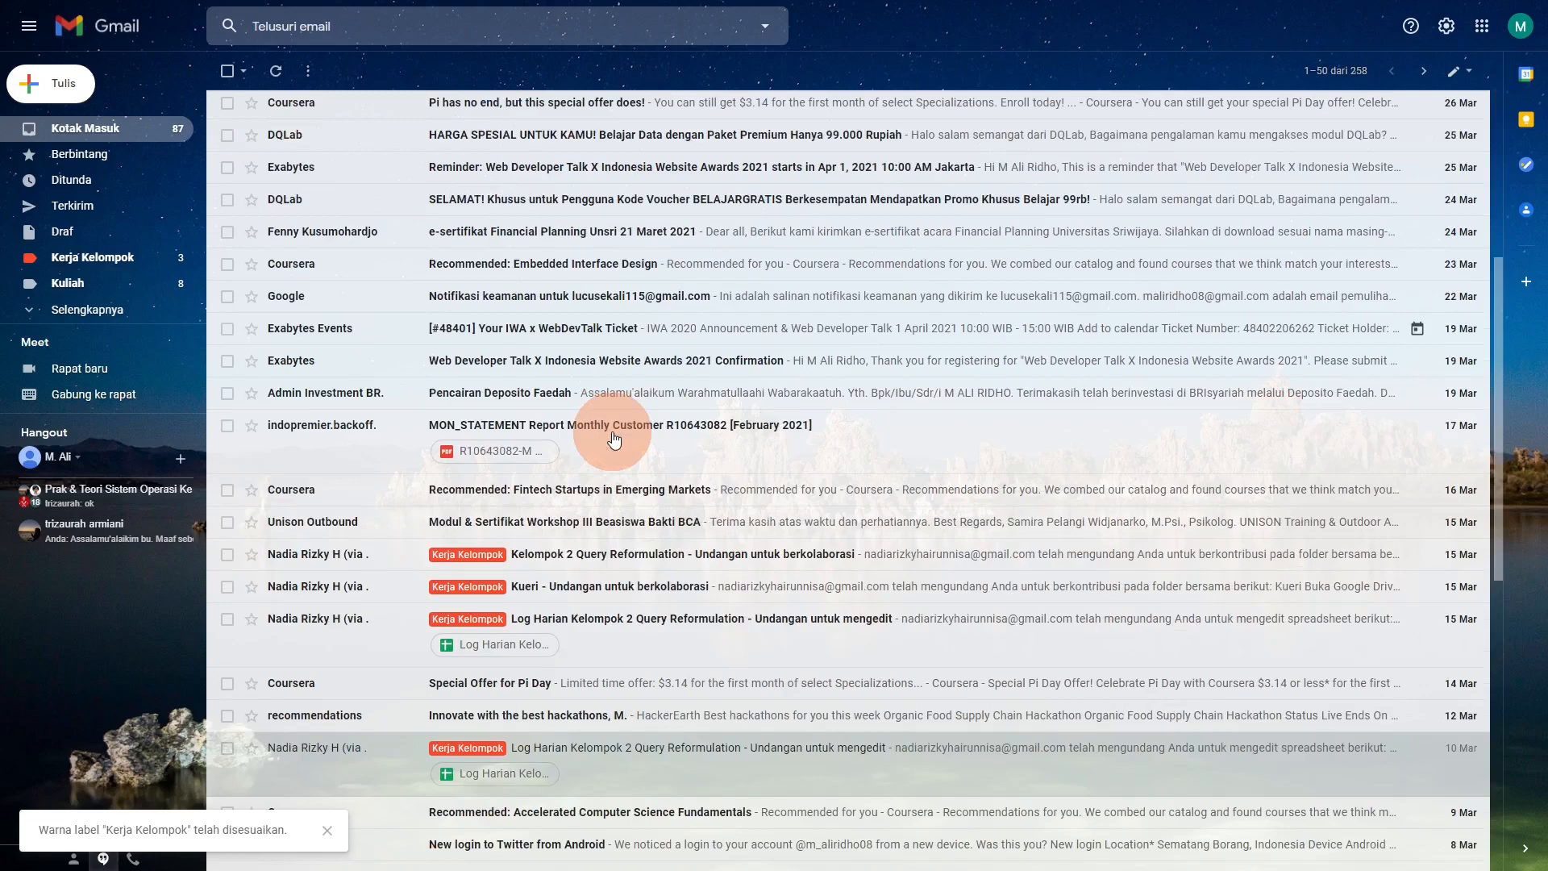
pyautogui.scroll(-5, 614, 440)
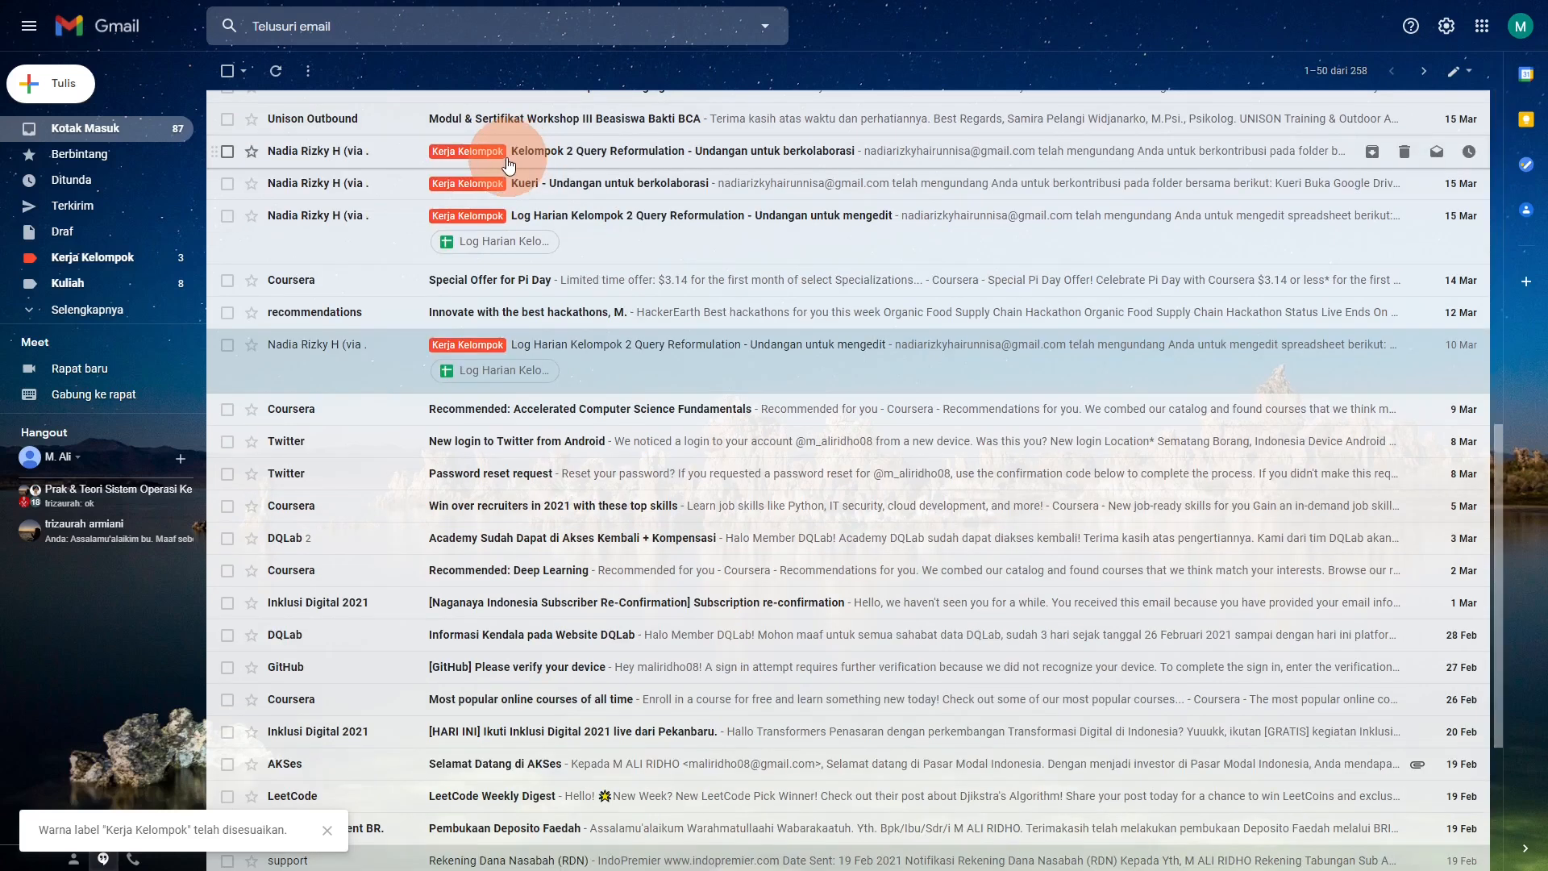
pyautogui.scroll(1, 450, 300)
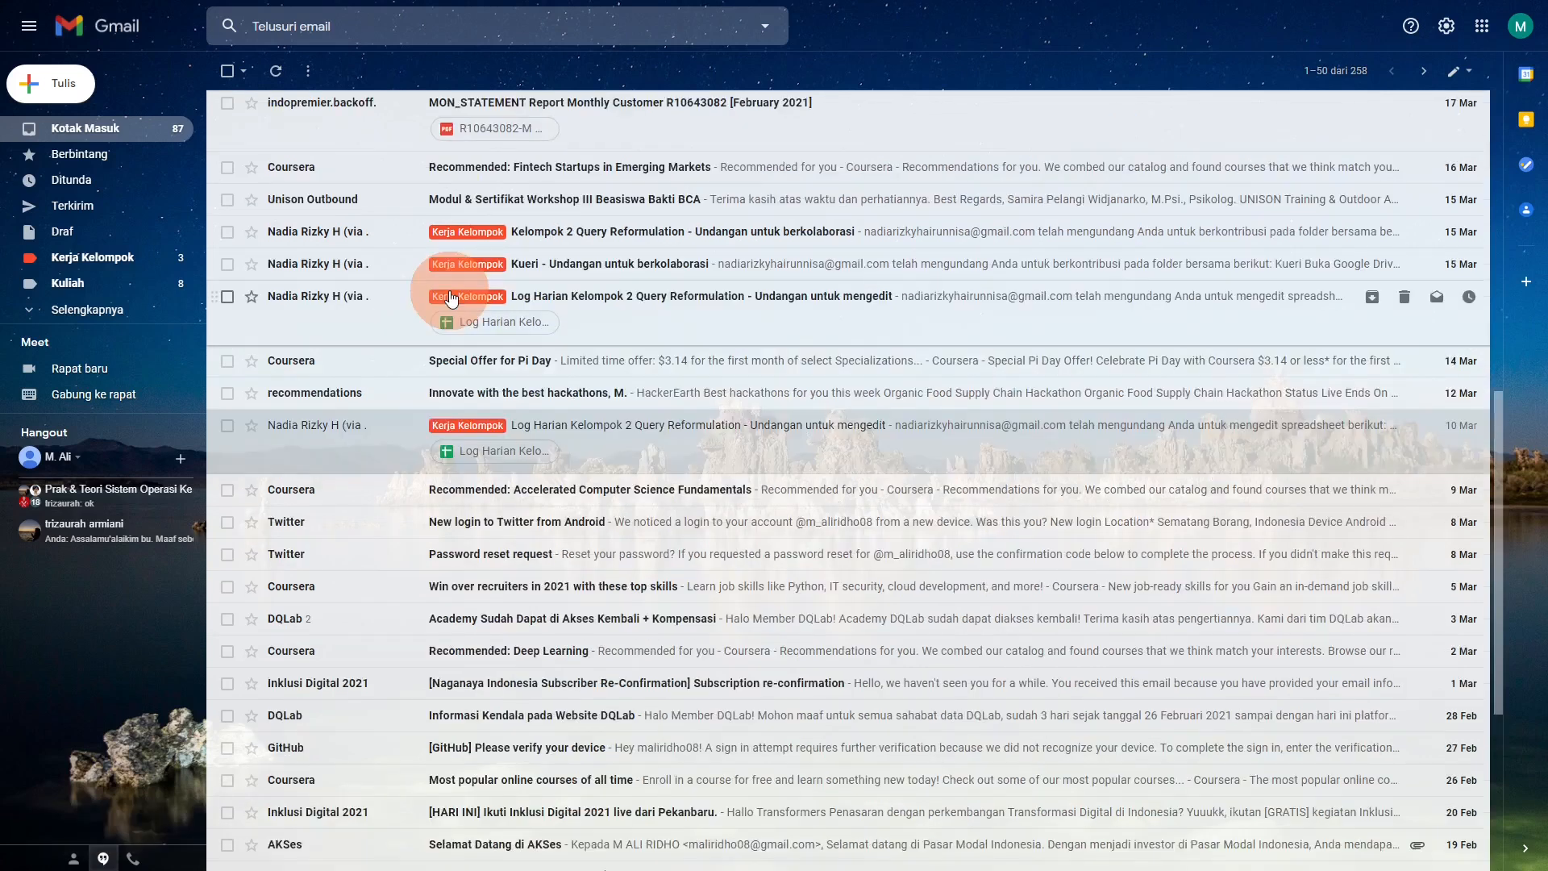
pyautogui.scroll(1, 456, 339)
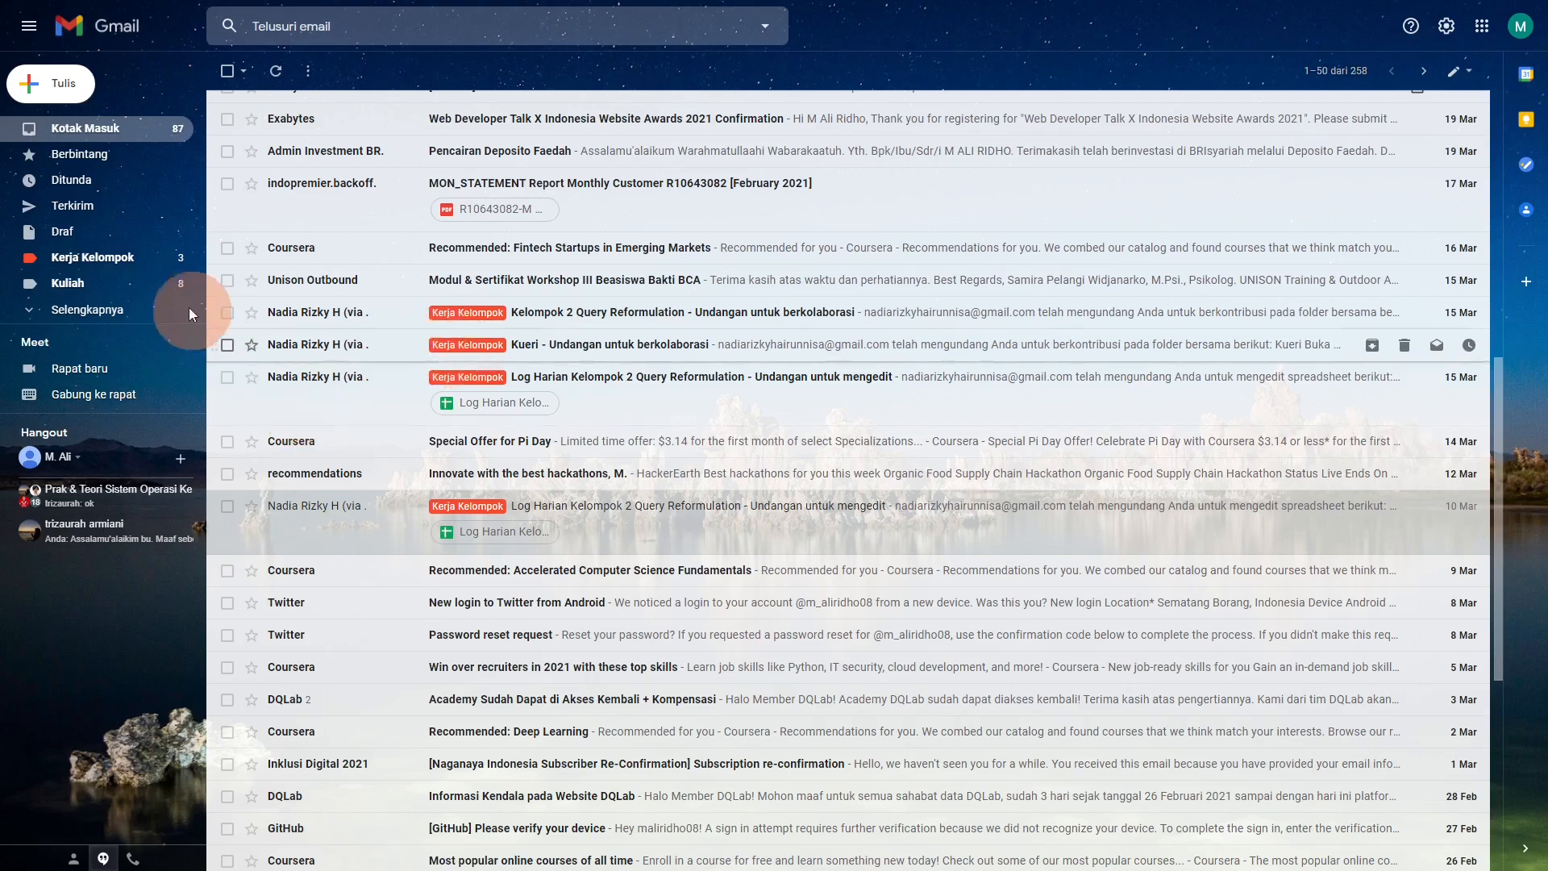
# Step: View the emails filed under "Kerja Kelompok" and under "Kuliah", and return to the inbox
pyautogui.click(93, 260)
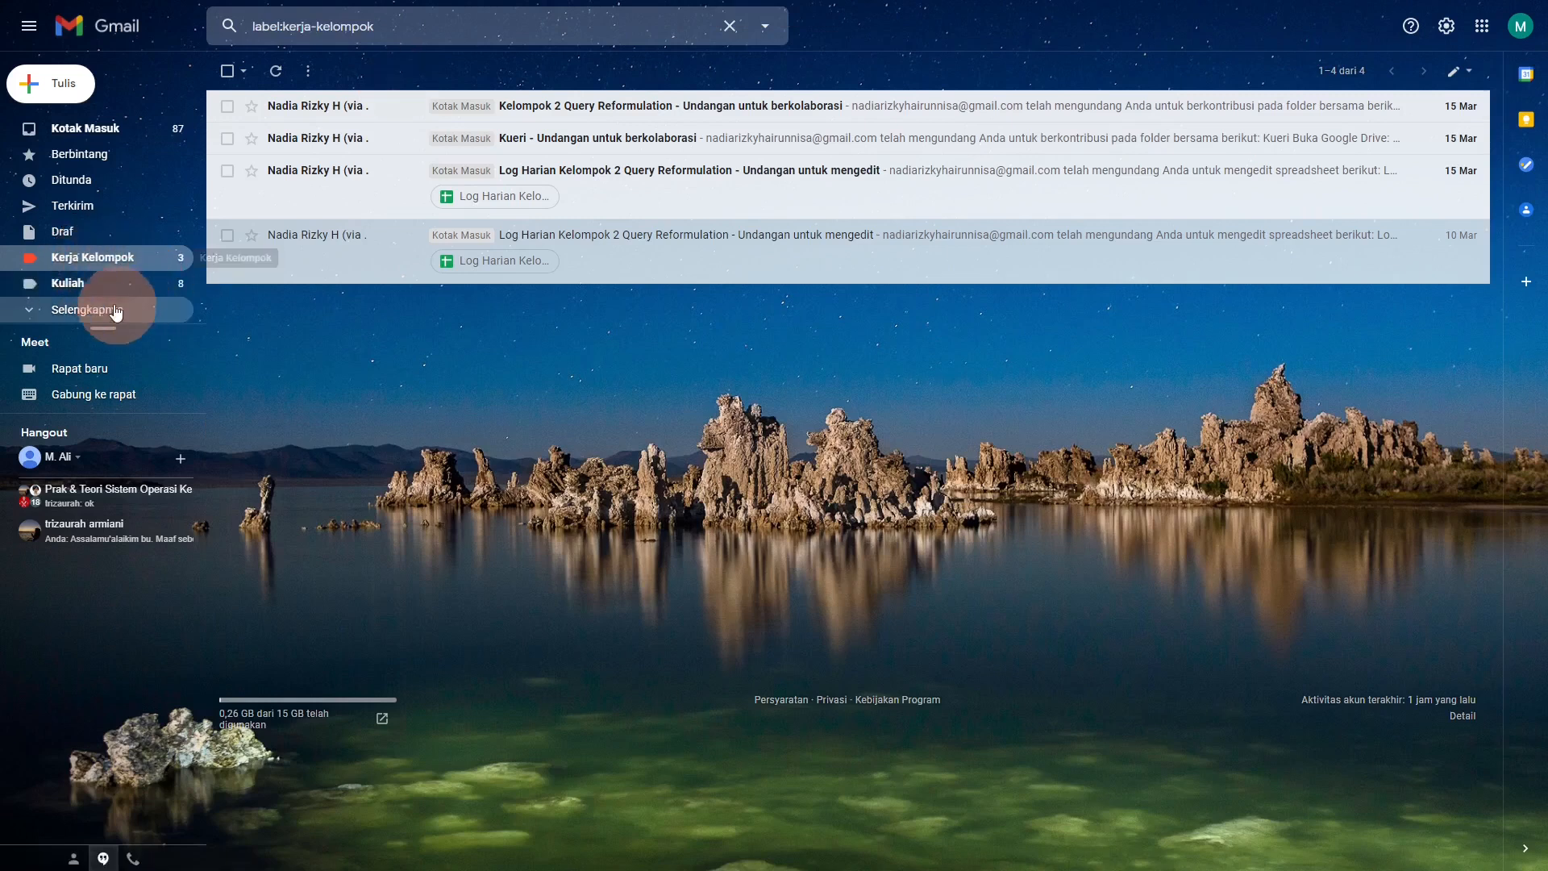
pyautogui.click(101, 260)
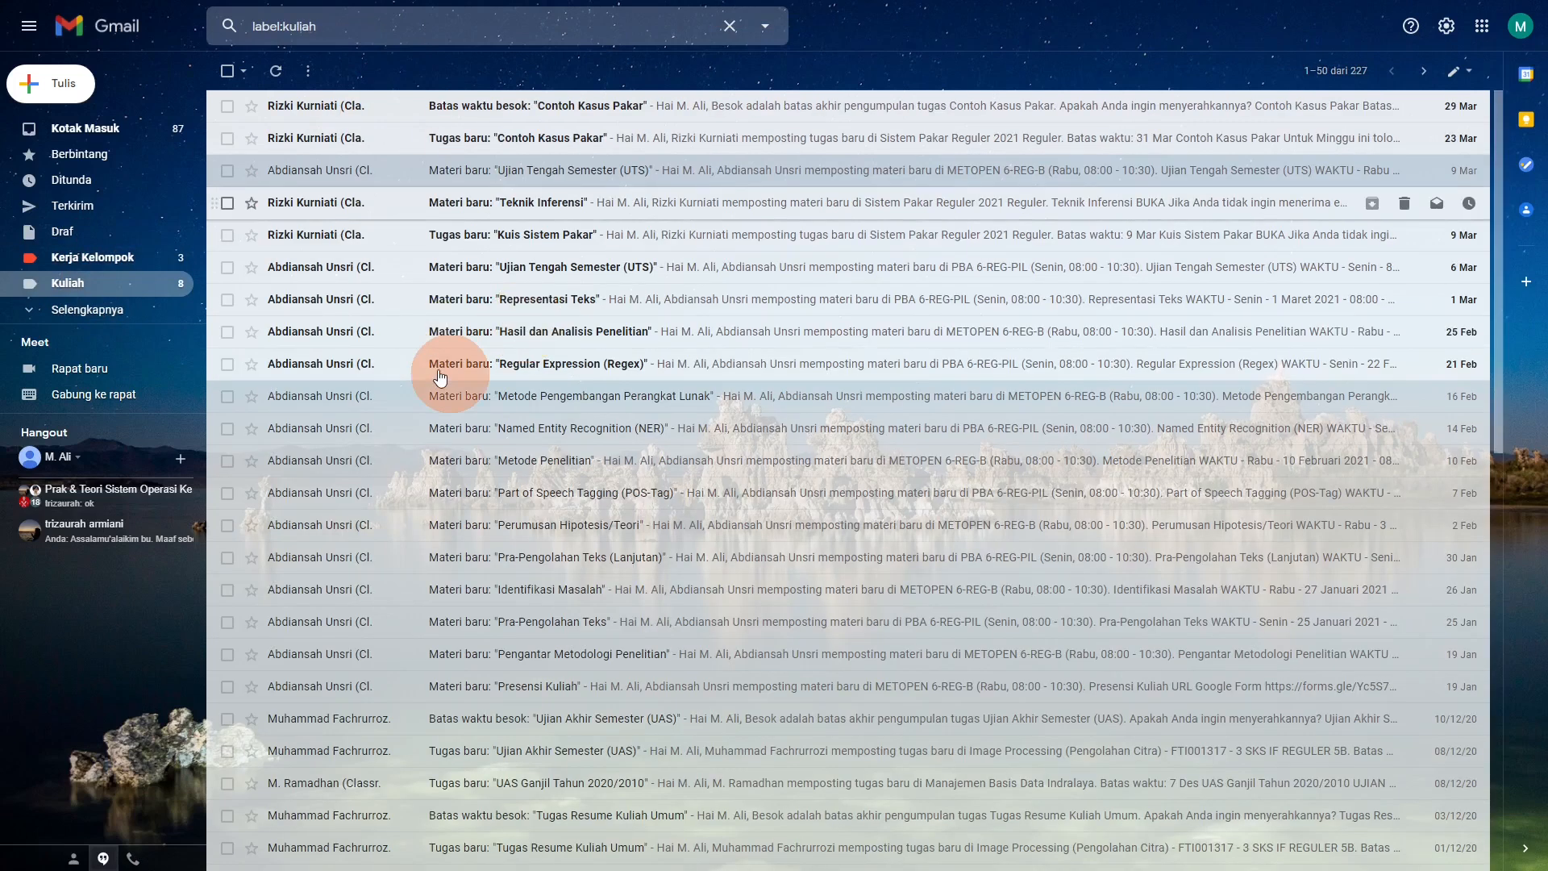
pyautogui.scroll(-6, 440, 377)
pyautogui.scroll(3, 228, 332)
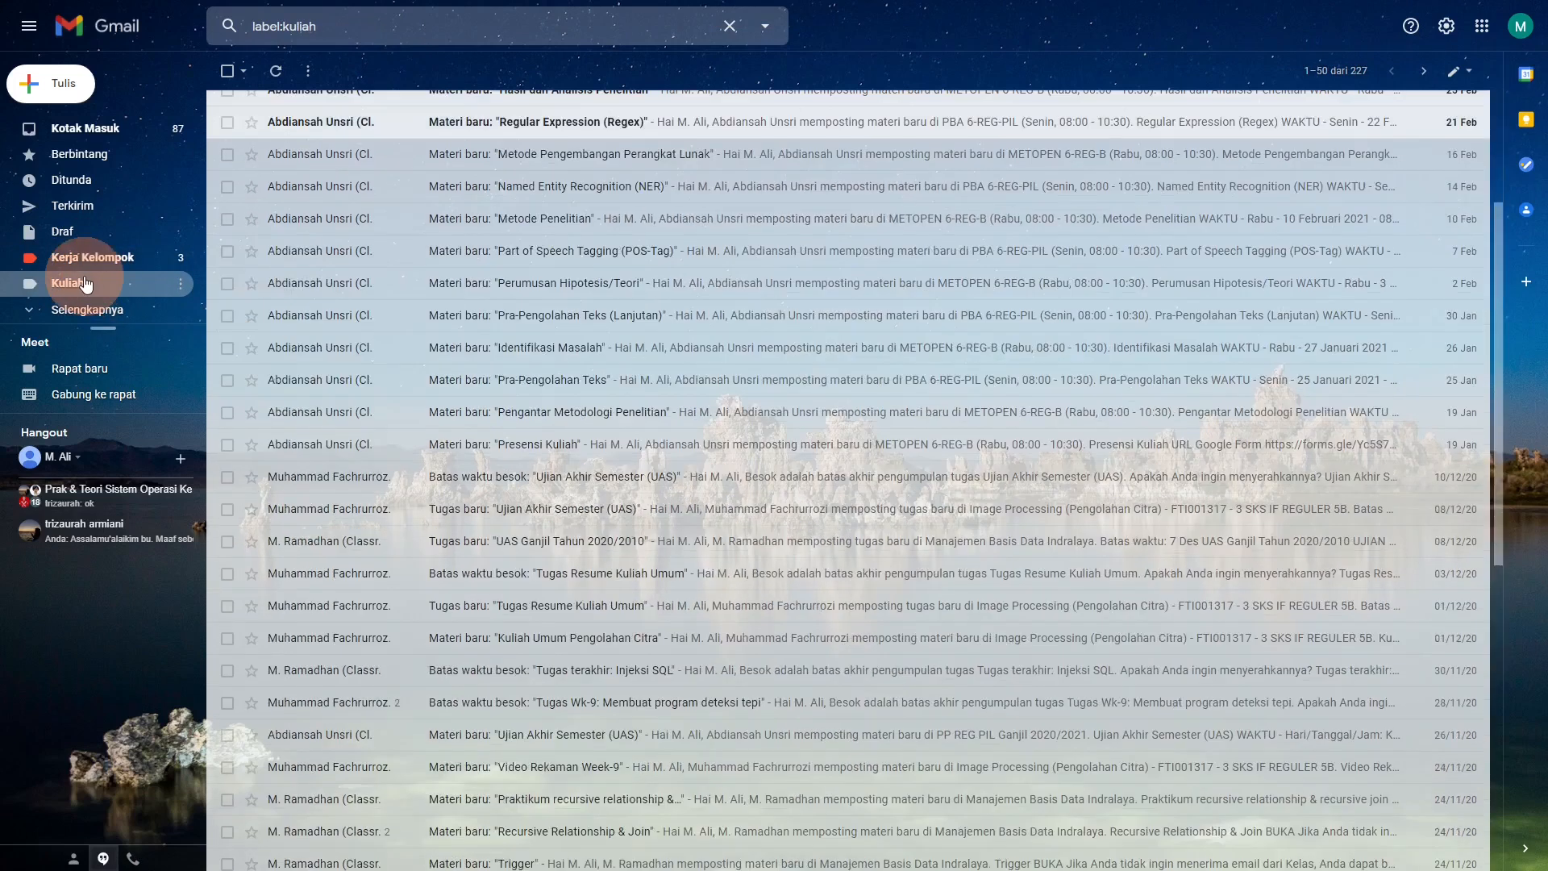
pyautogui.click(62, 143)
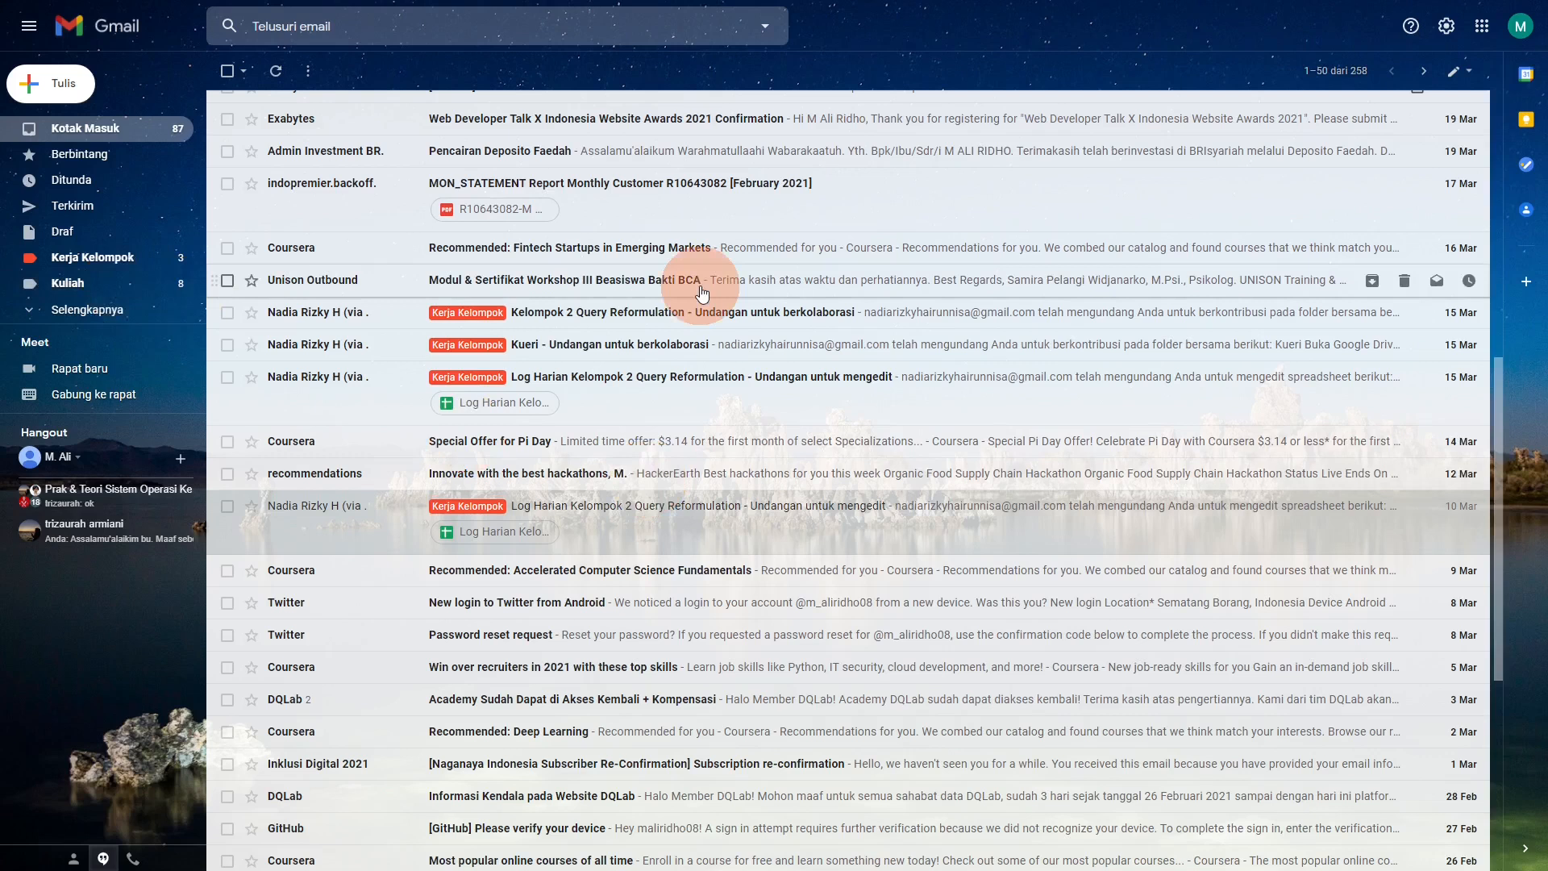
# Step: Revisit the "Kerja Kelompok" emails and go to the newest emails under the "Kuliah" label
pyautogui.click(141, 261)
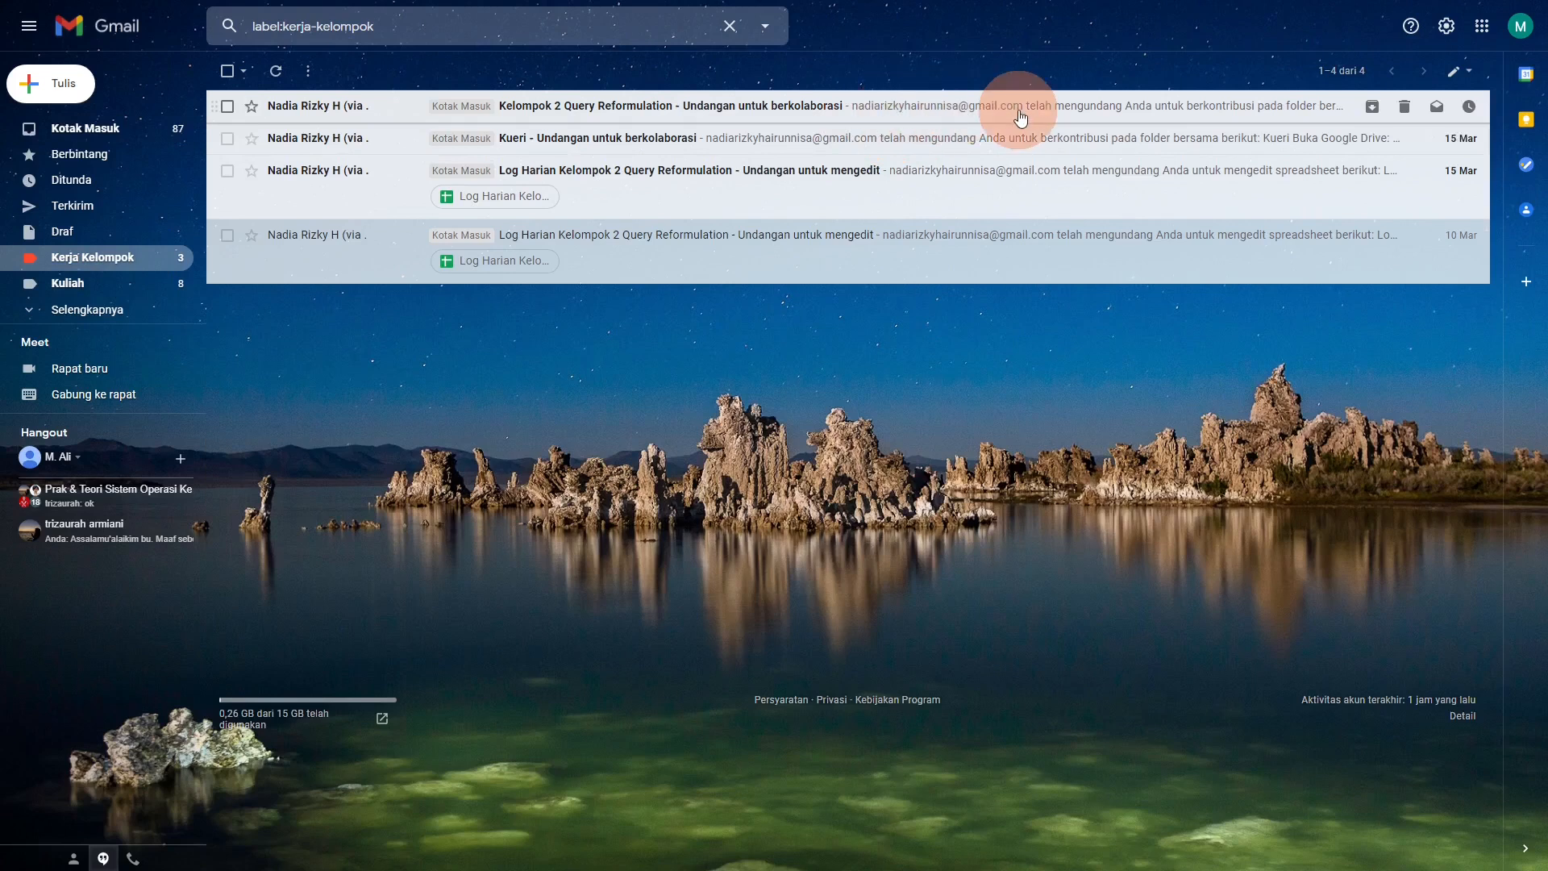
pyautogui.click(110, 292)
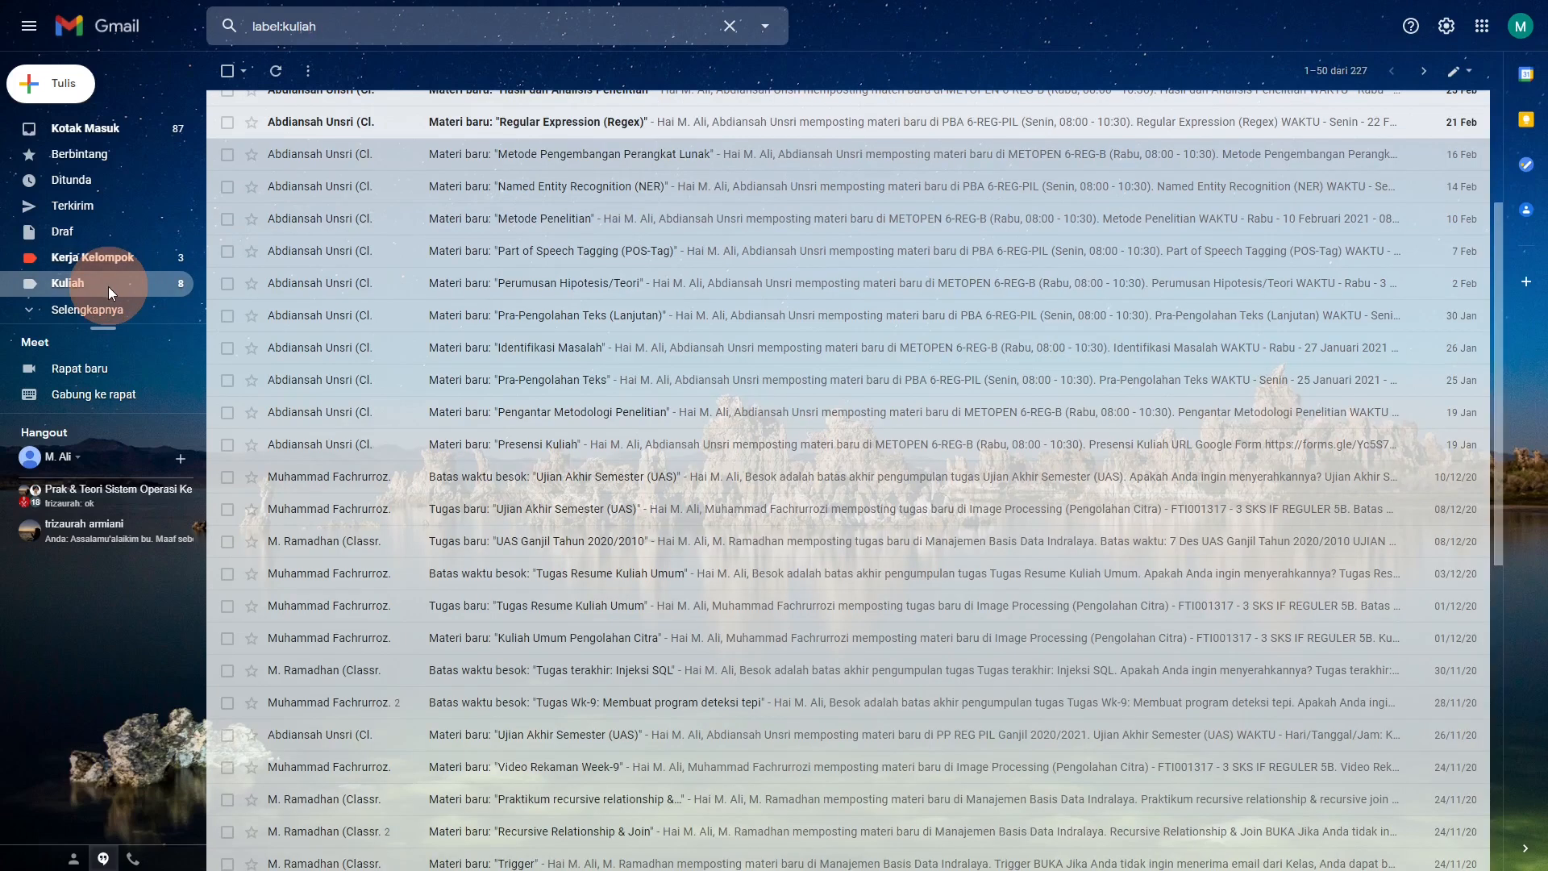
pyautogui.scroll(2, 726, 259)
pyautogui.scroll(1, 606, 298)
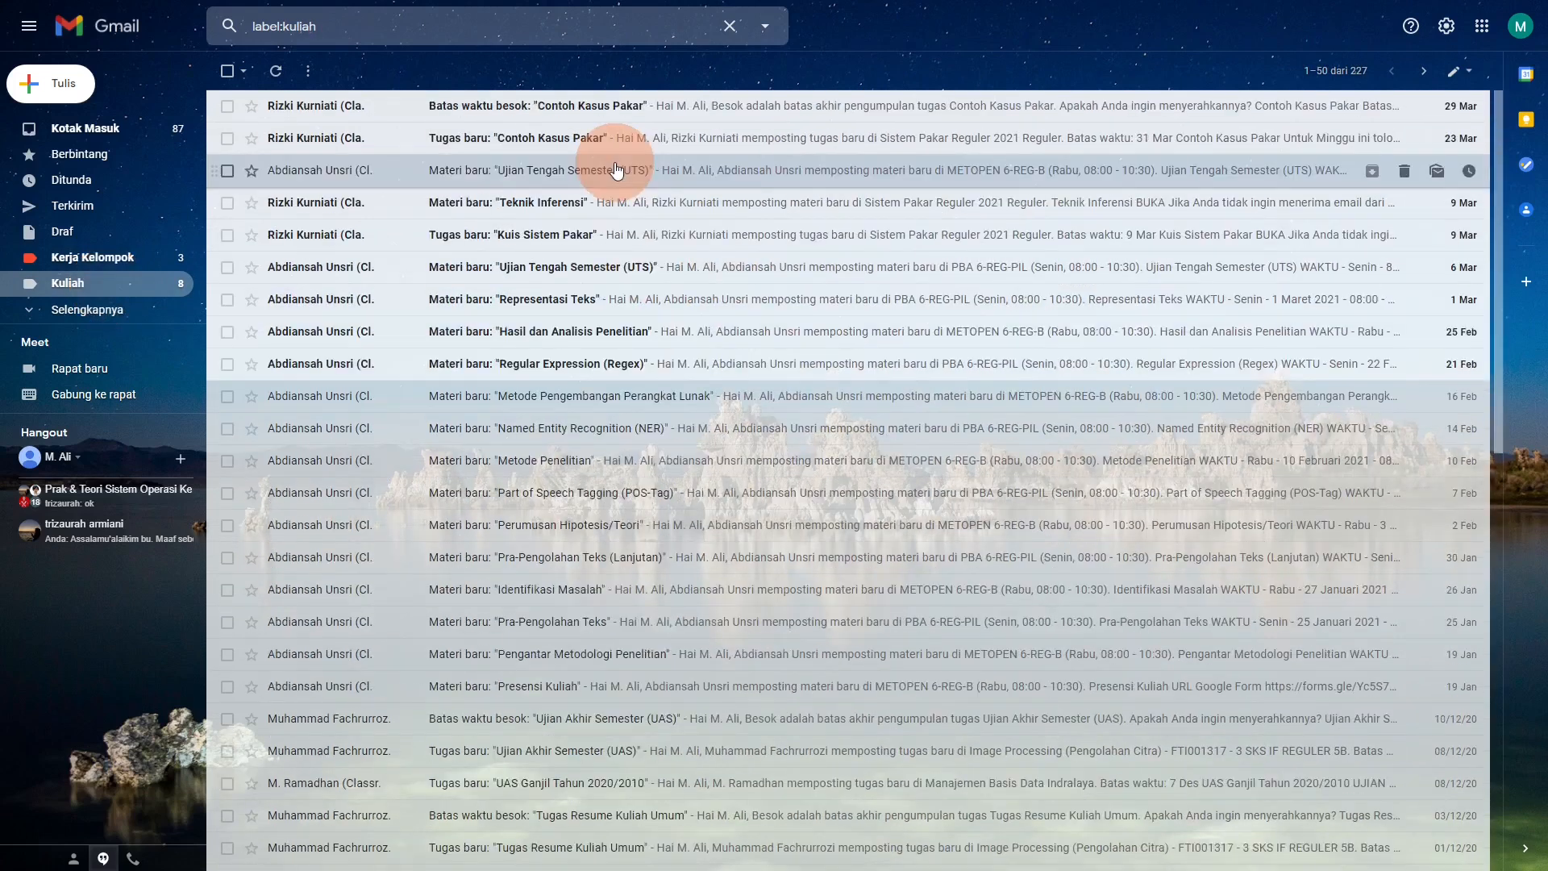
pyautogui.click(617, 170)
pyautogui.moveTo(504, 160); pyautogui.dragTo(622, 158)
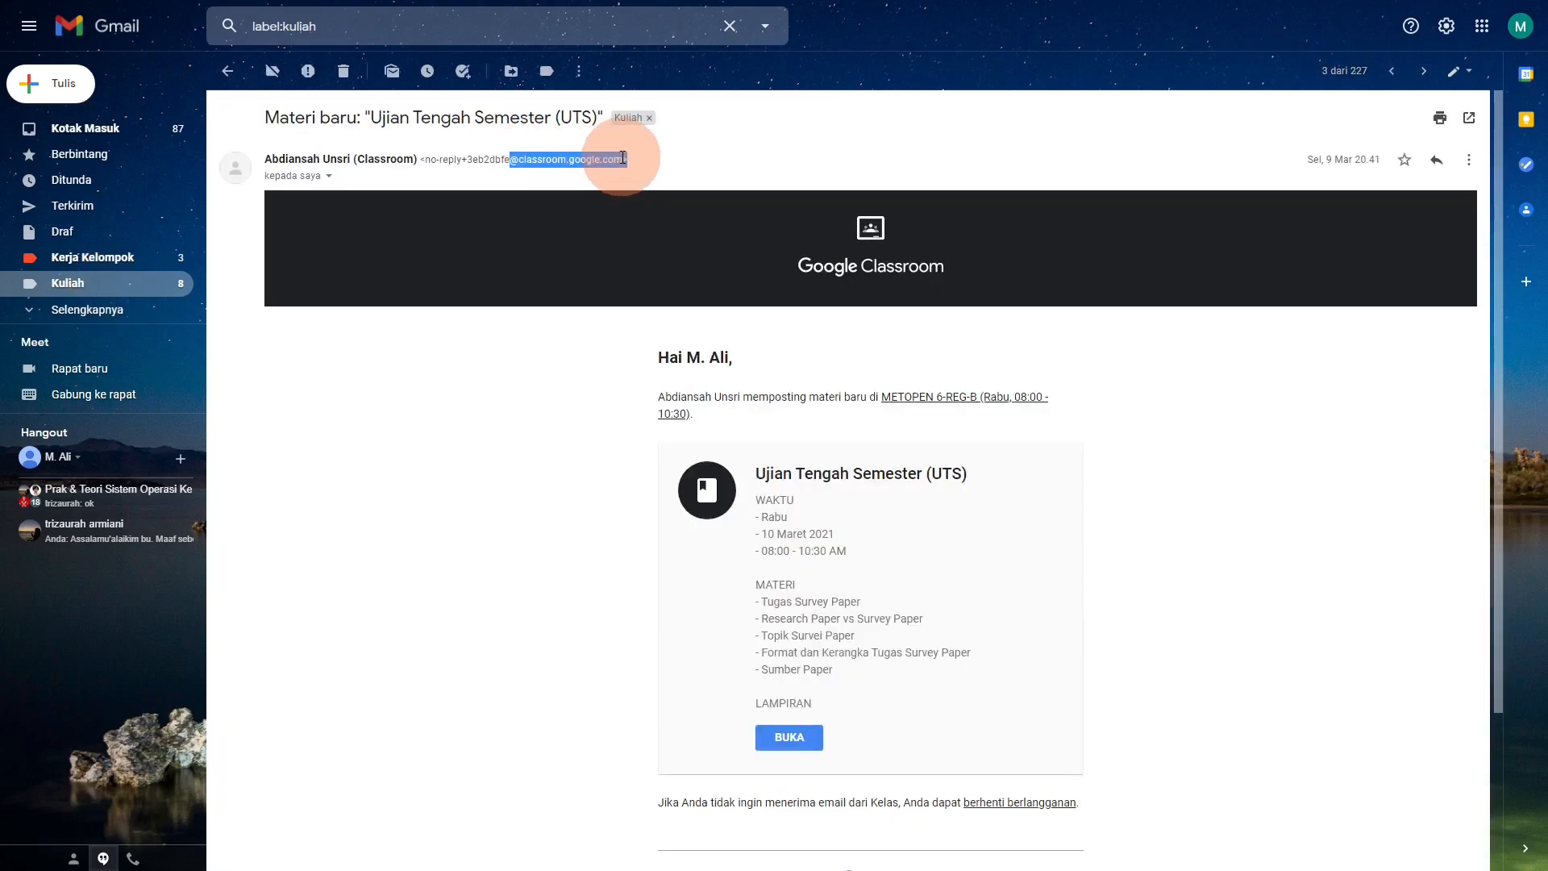
pyautogui.click(511, 161)
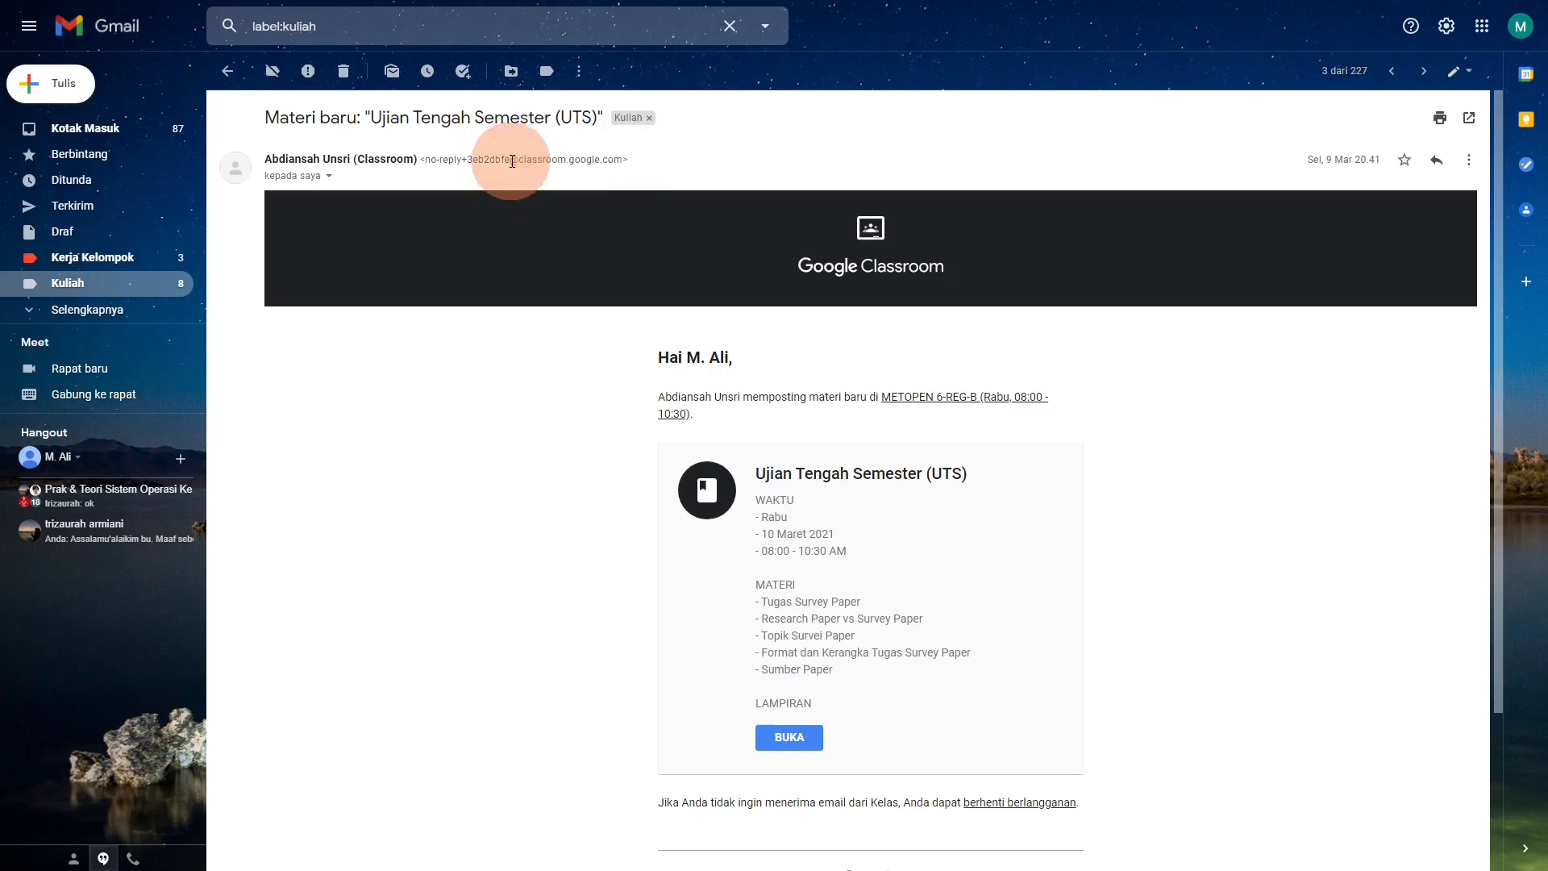
pyautogui.doubleClick(532, 162)
pyautogui.moveTo(511, 160); pyautogui.dragTo(626, 175)
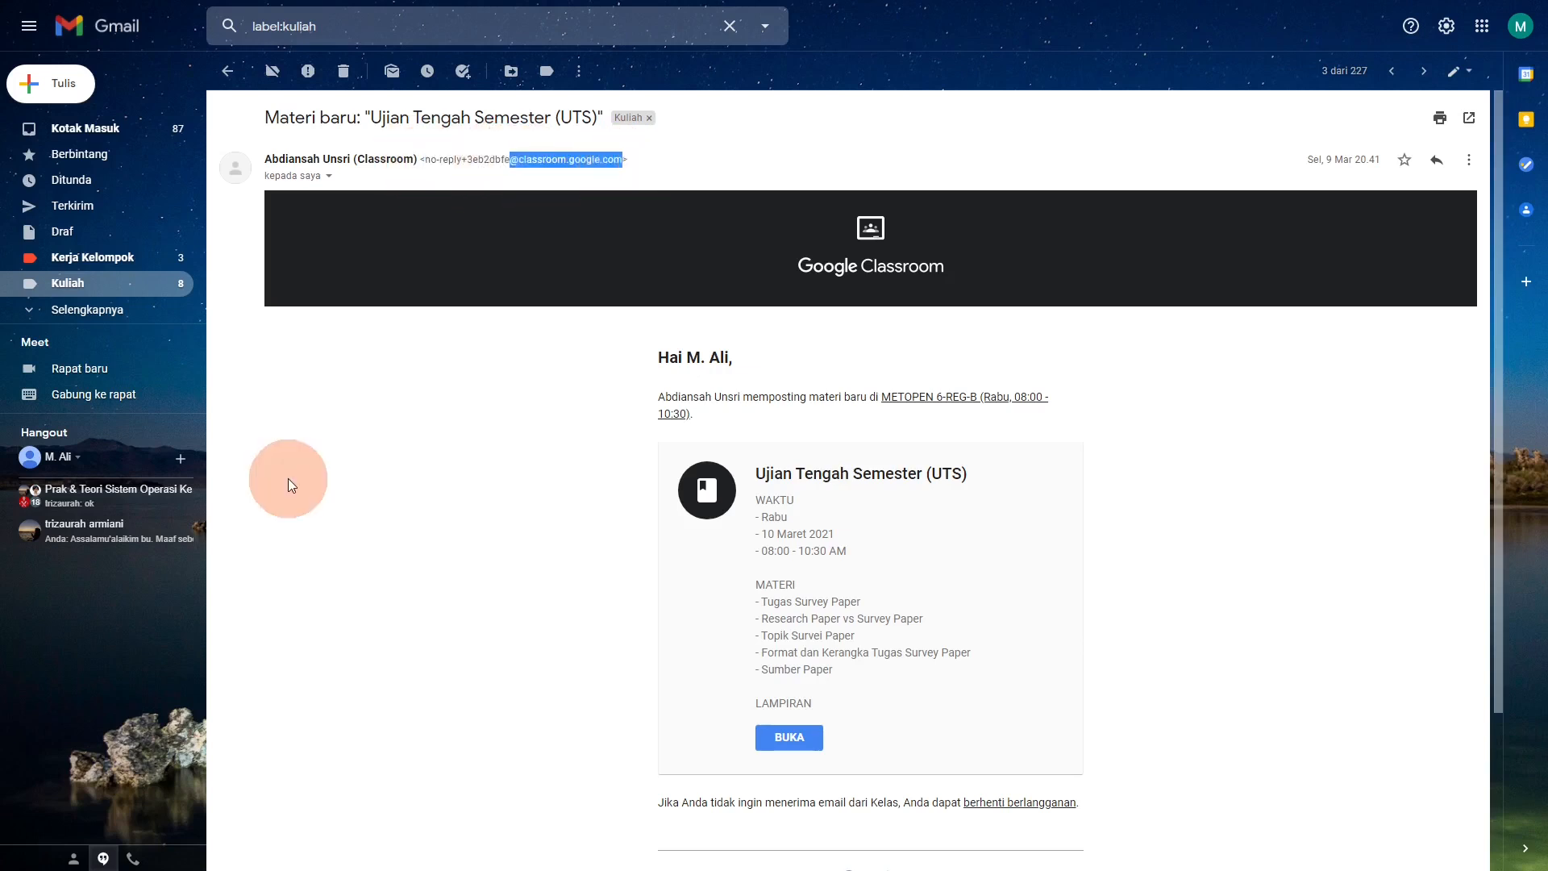
pyautogui.click(56, 270)
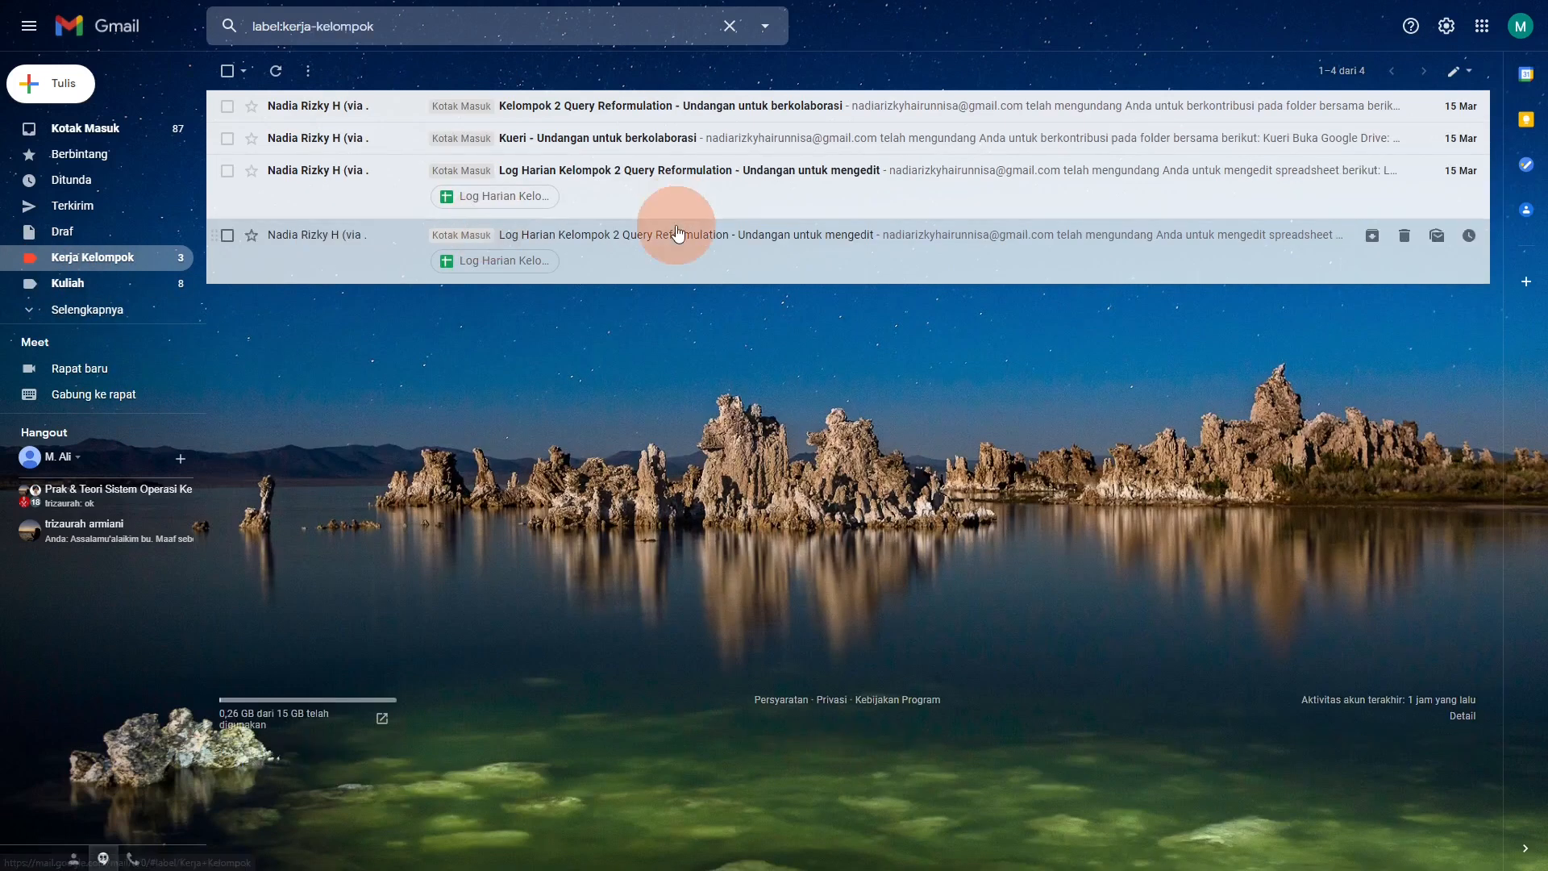